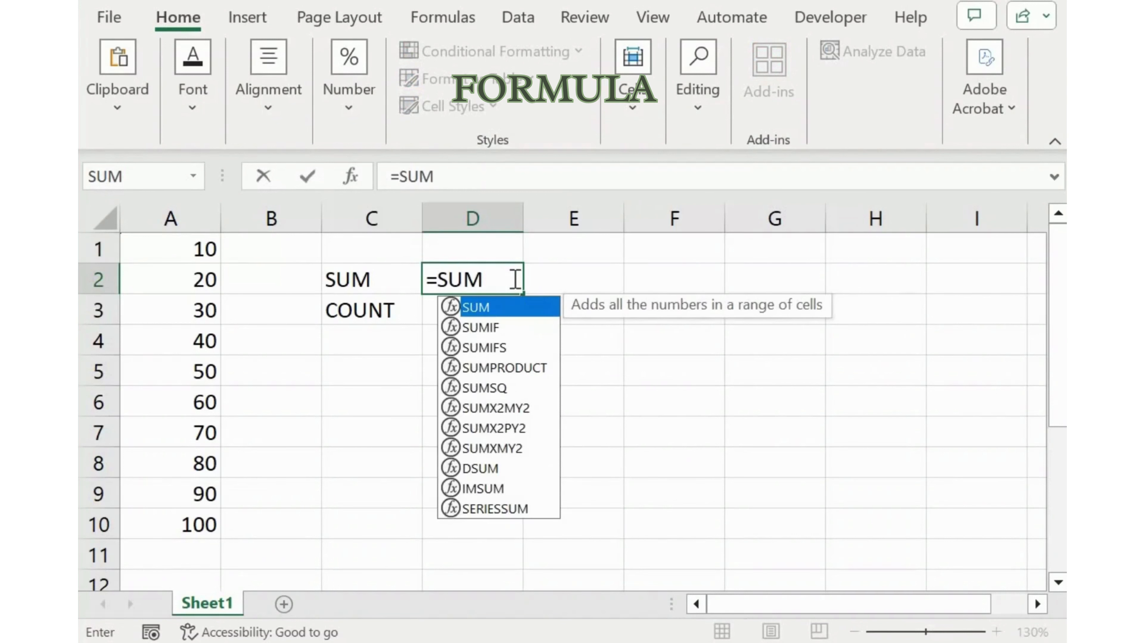
Complete the SUM formula in D2 so it adds the numbers in A1:A10
key(Up)
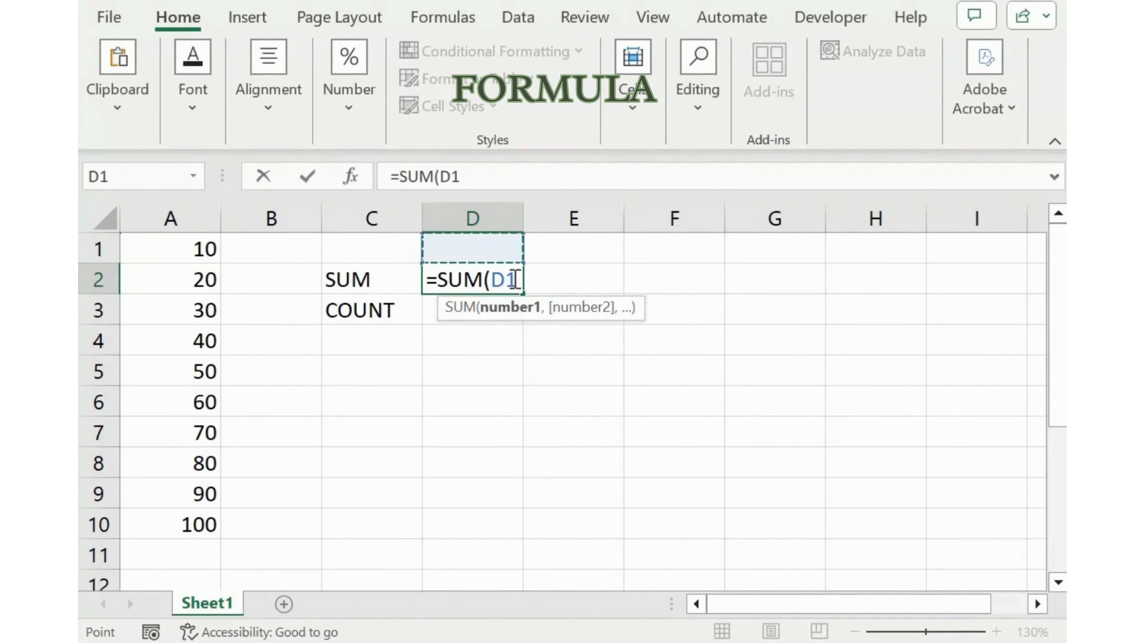
key(Left)
key(Left)
key(Left)
key(ctrl+shift+Down)
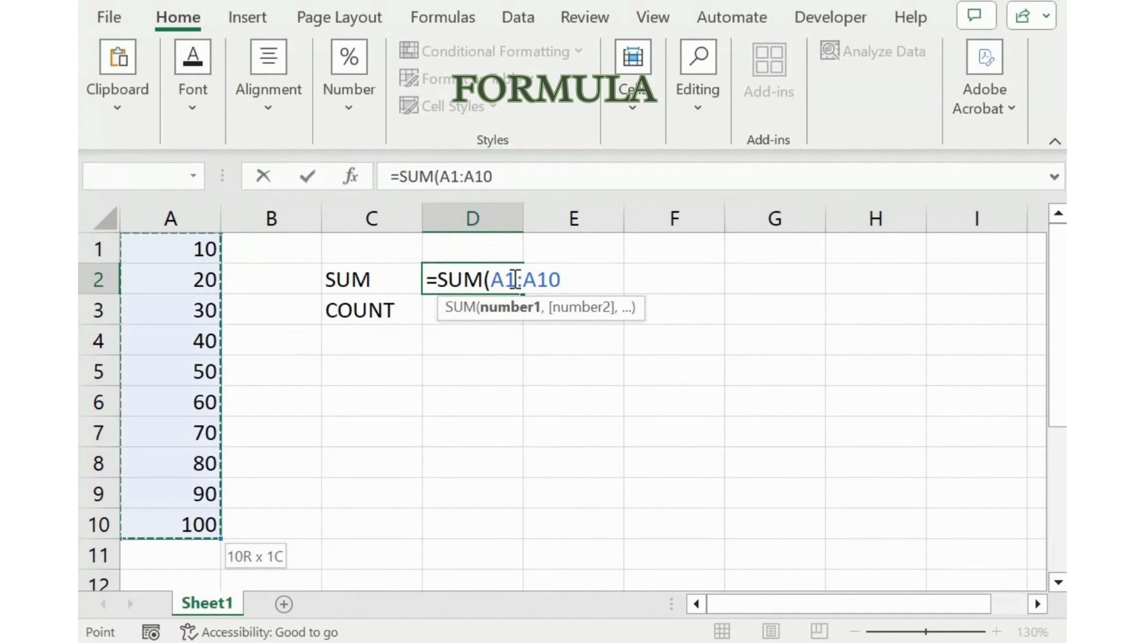
text())
key(Return)
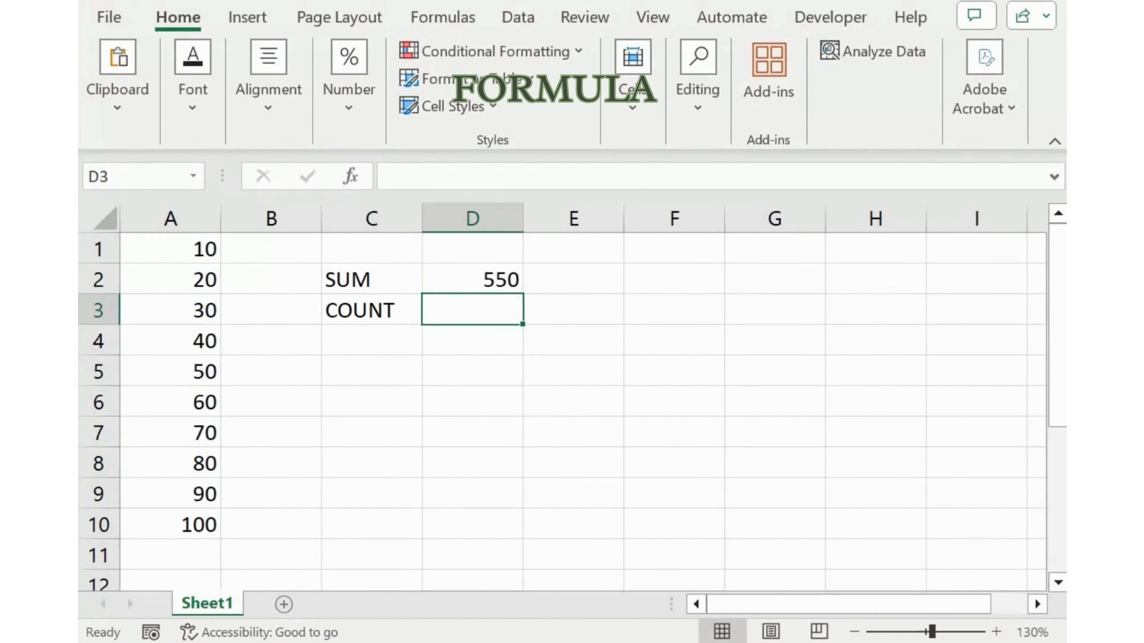
Enter a COUNT formula in D3 that counts the numbers in A1:A10
text(=COU)
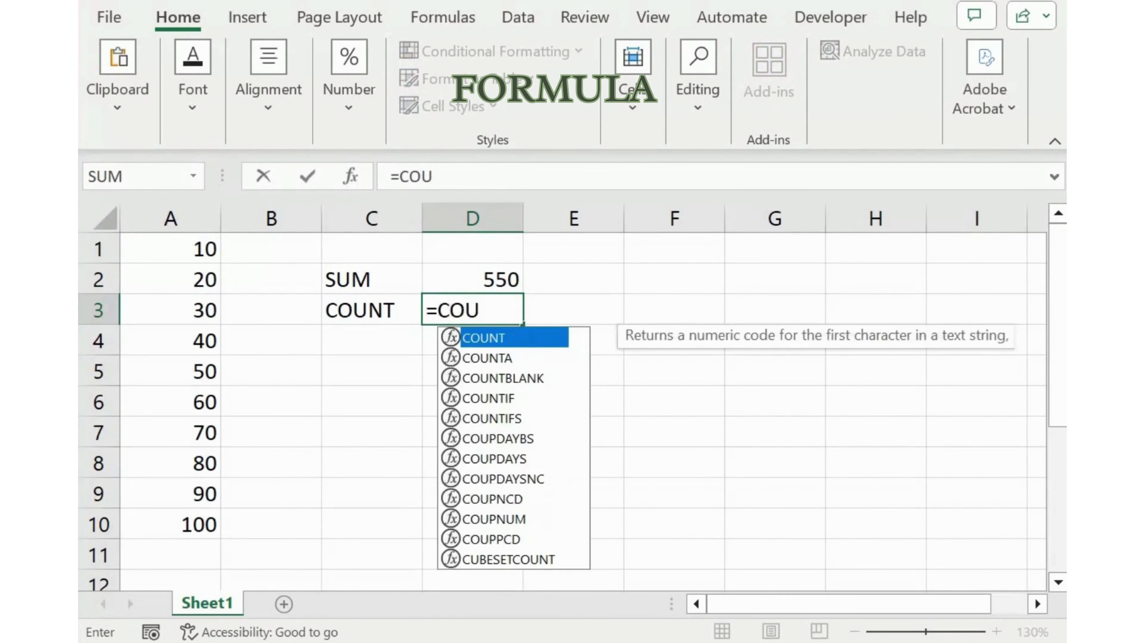
text(NT)
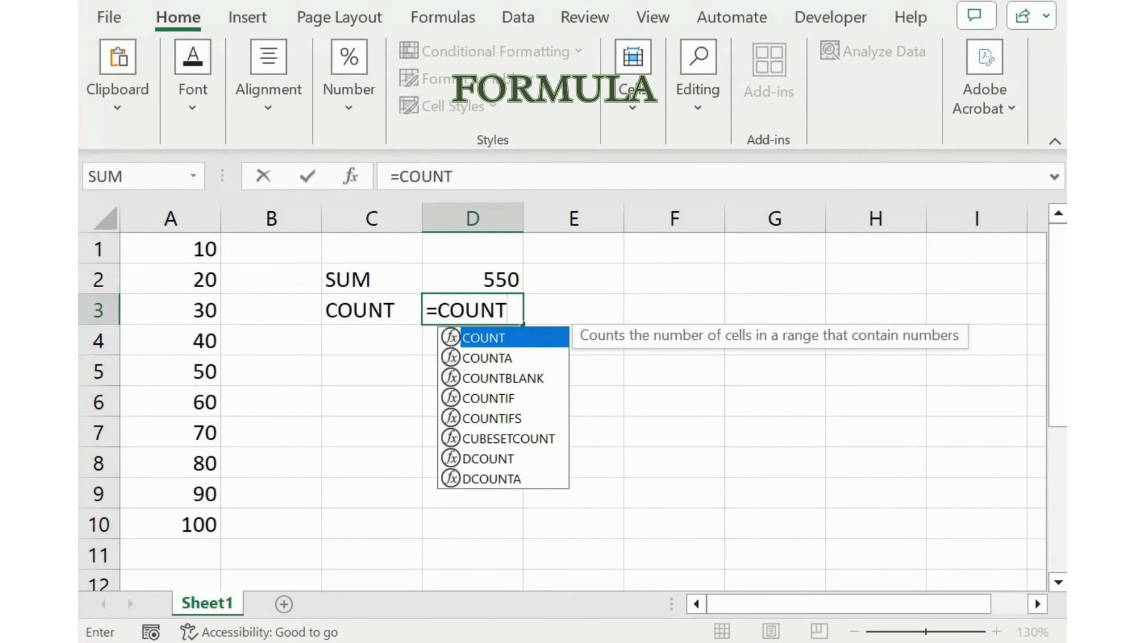
text(()
key(Left)
key(Left)
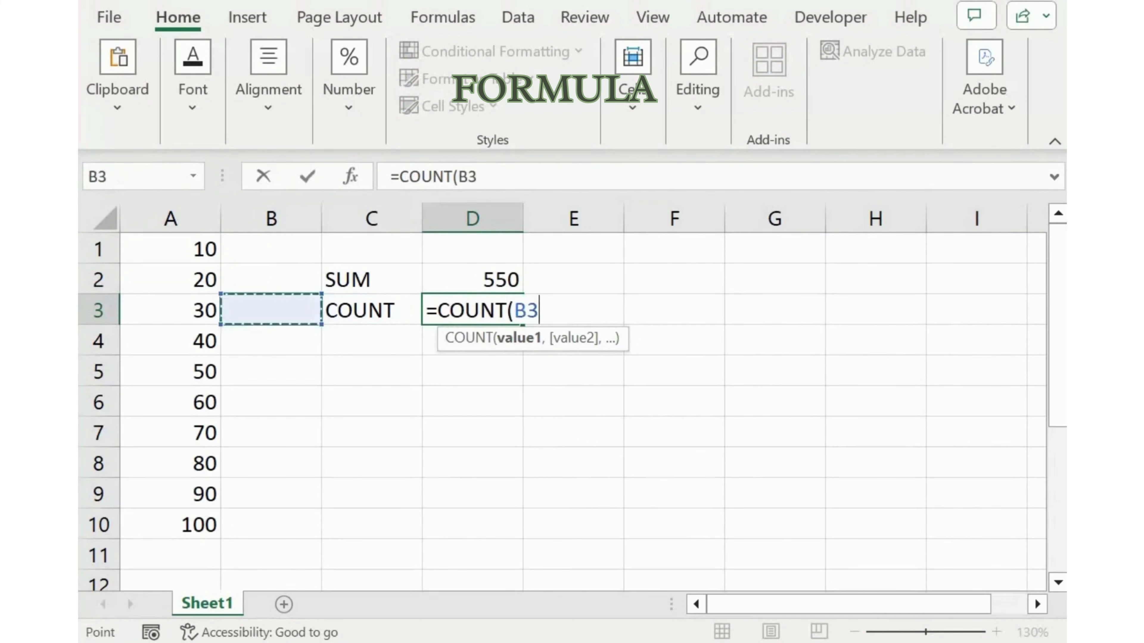
key(Left)
key(Up)
key(Up)
key(ctrl+shift+Down)
text())
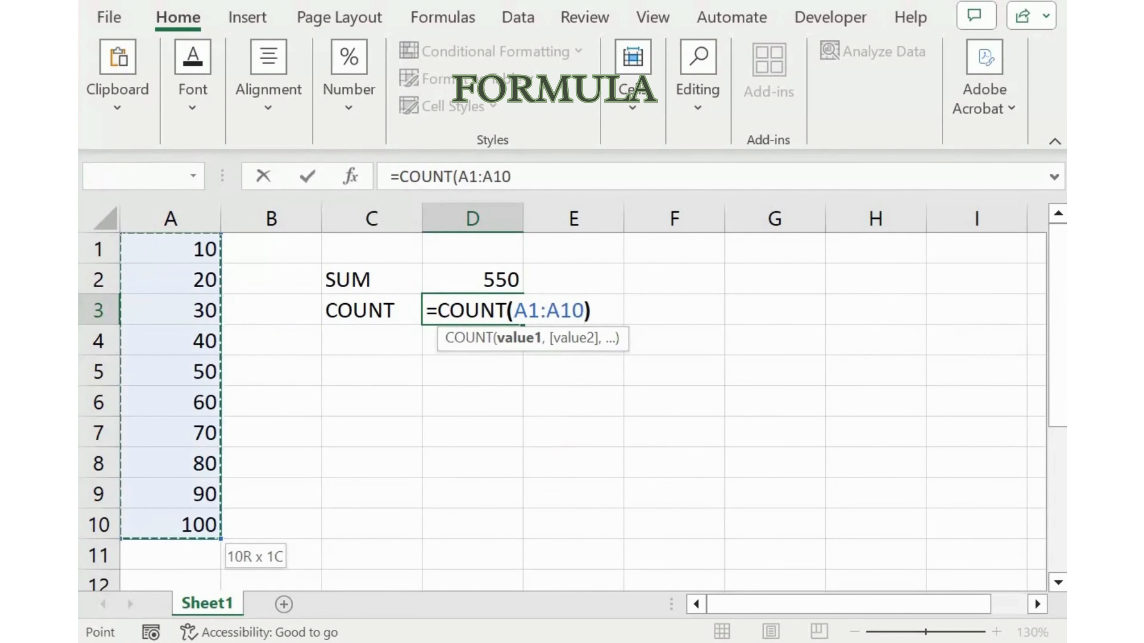
key(Return)
Enter the label AVERAGE in cell C4, below the COUNT label
key(Left)
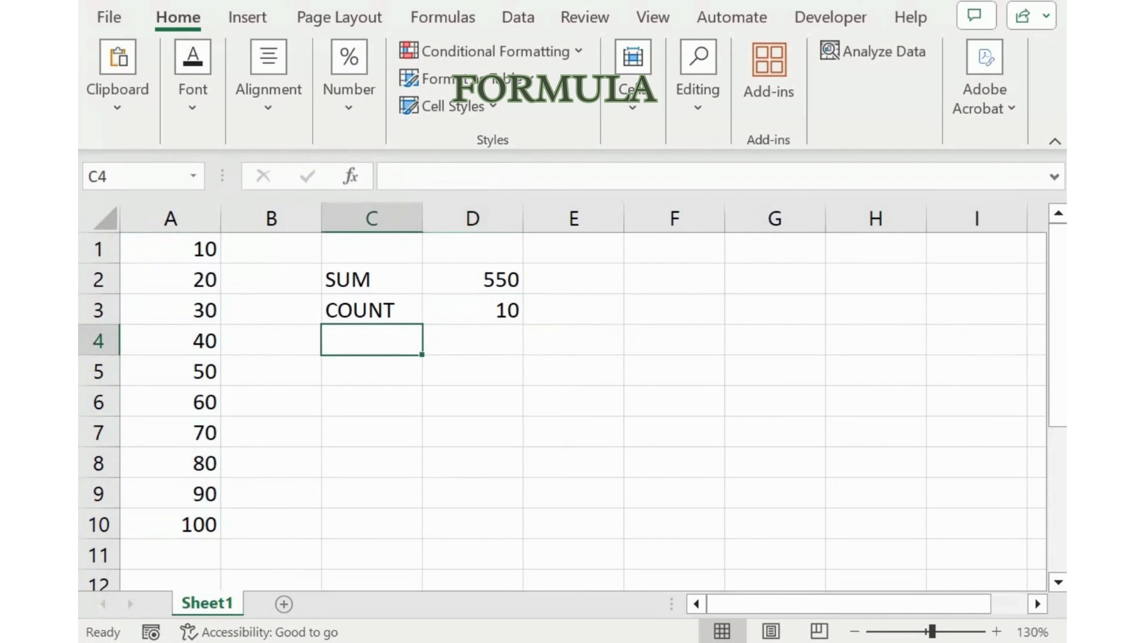
text(AVERAGE)
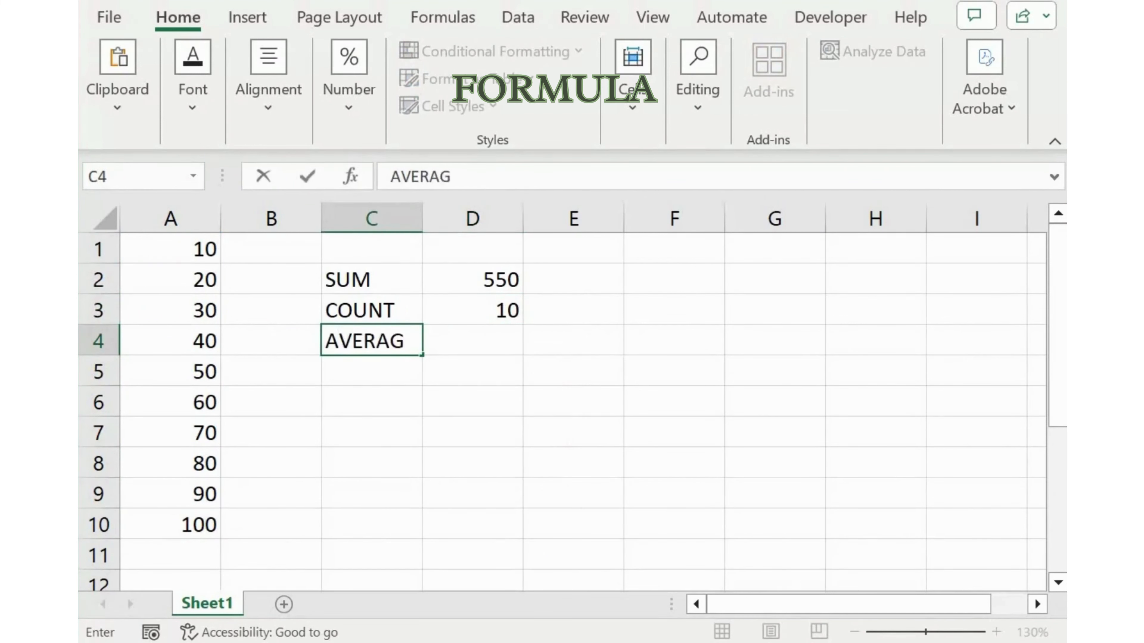
key(Return)
Calculate the average in D4 by dividing the sum by the count with =D2/D3
key(Up)
key(Right)
text(=)
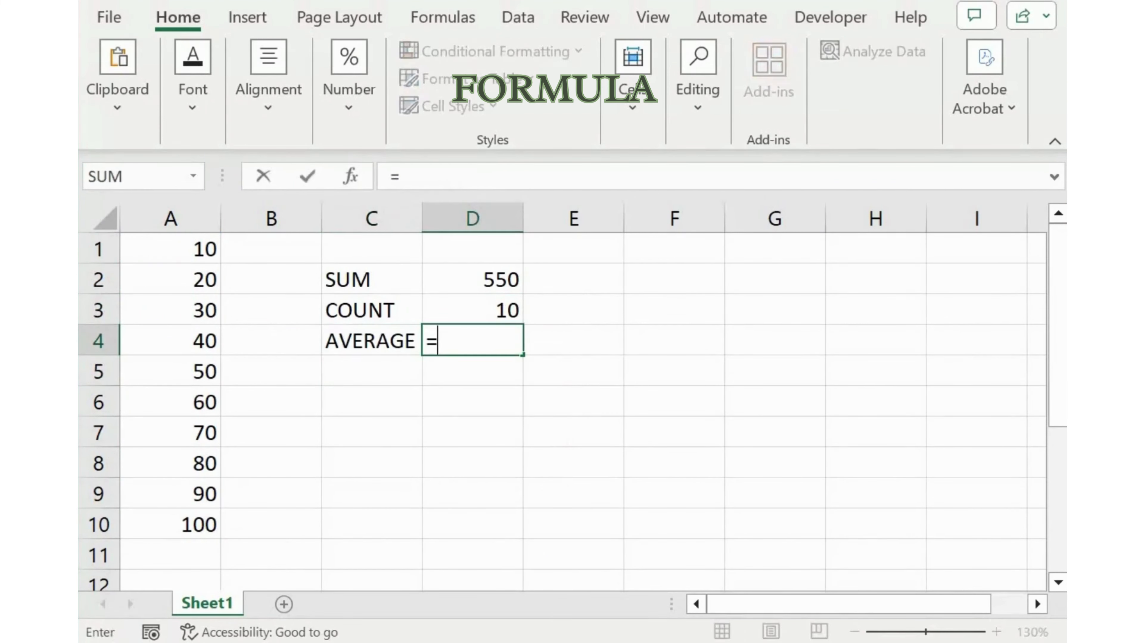
key(Up)
key(Up)
text(/)
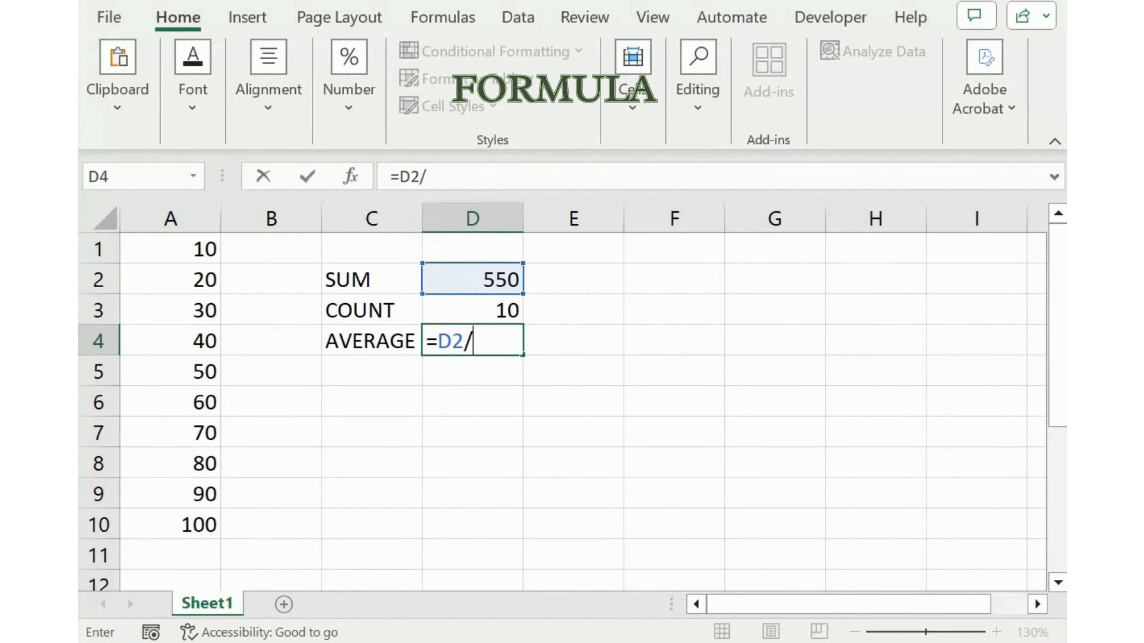
key(Up)
key(Return)
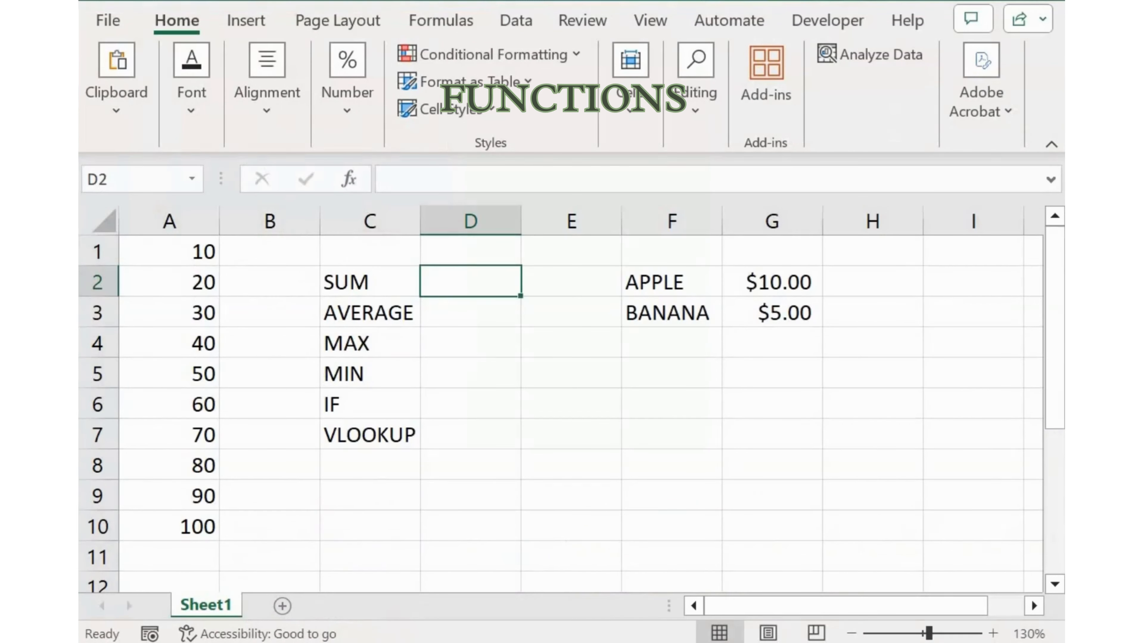
Enter a SUM function over A1:A10 in D2, beside the SUM label
text(=SUM()
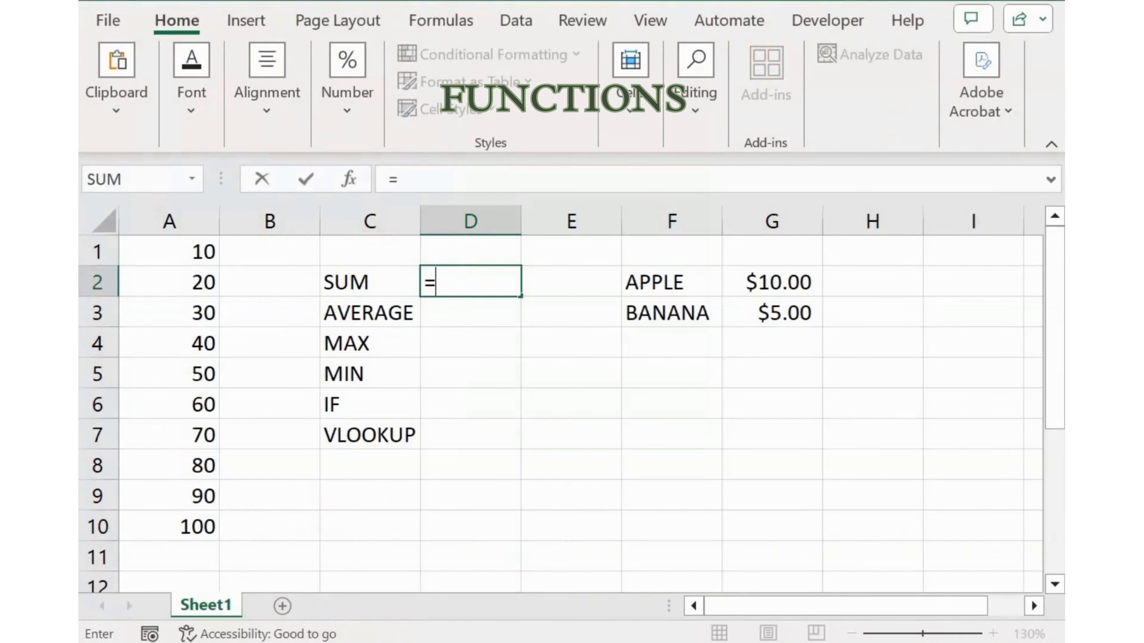
key(Left)
key(Left)
key(Up)
key(Left)
key(ctrl+shift+Down)
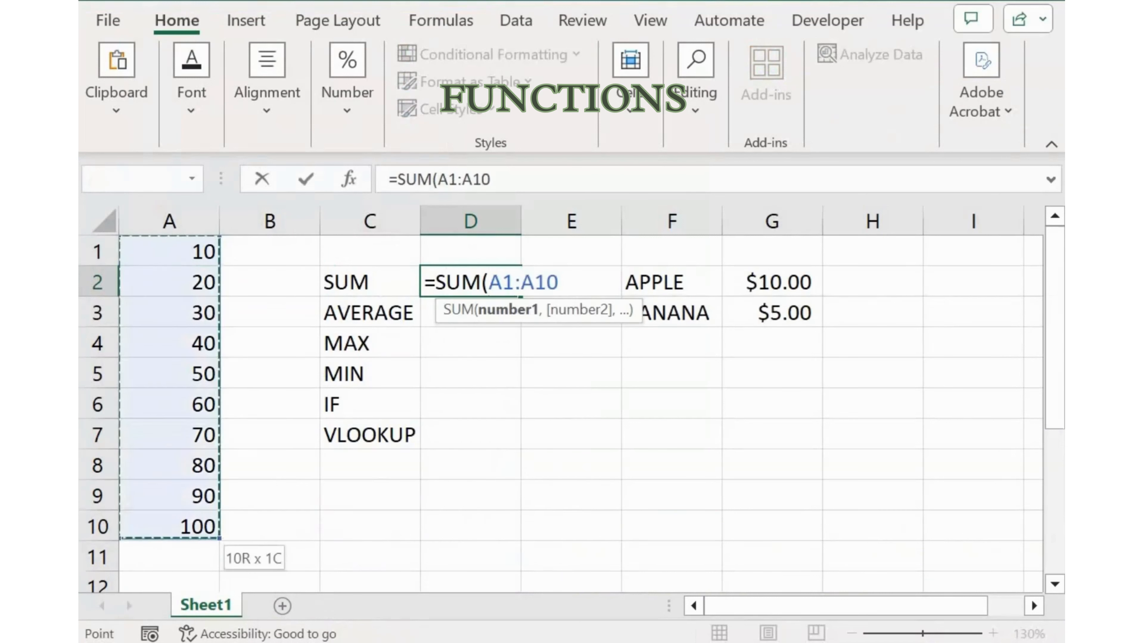
key(Return)
Enter an AVERAGE function over A1:A10 in D3, beside the AVERAGE label
text(=AVER)
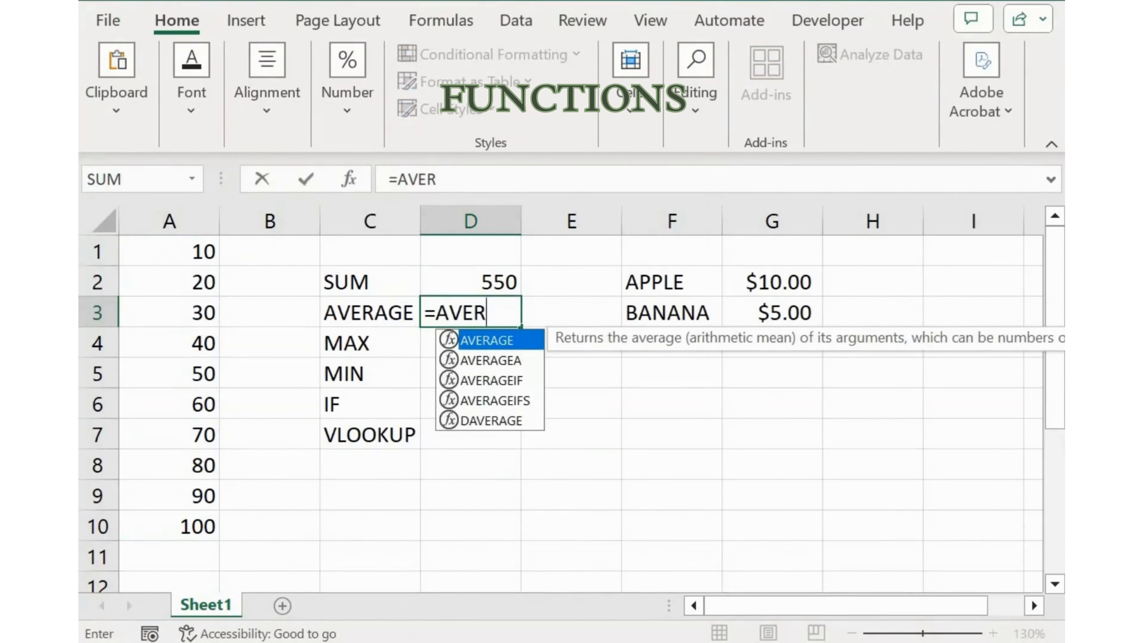
key(Tab)
key(Left)
key(Left)
key(Up)
key(Left)
key(Up)
key(ctrl+shift+Down)
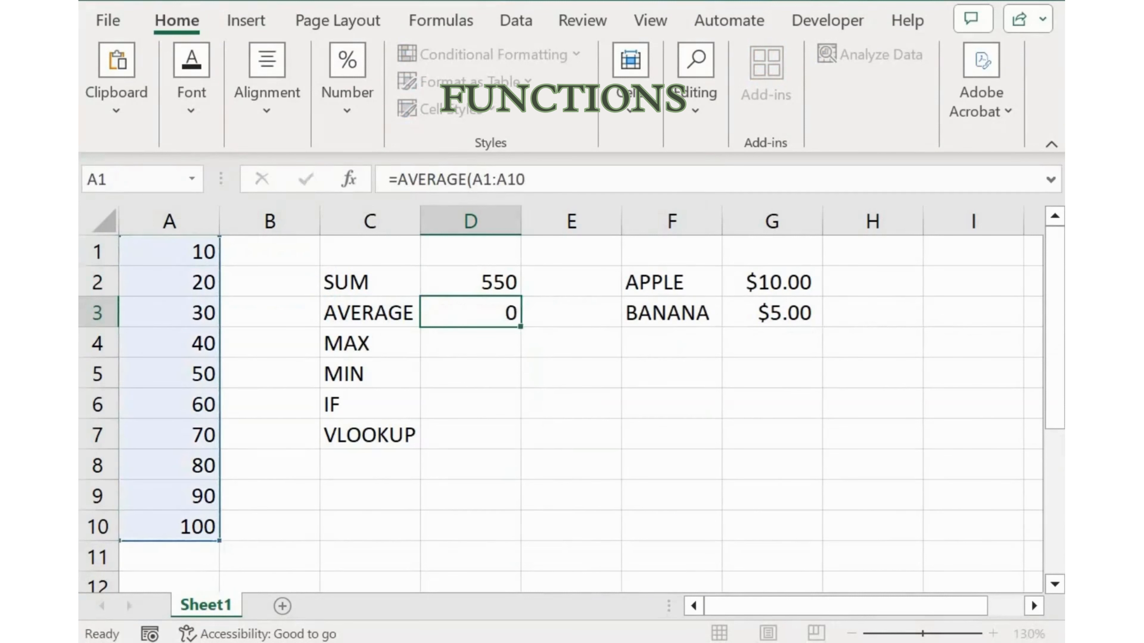
key(Return)
Enter a MAX function over A1:A10 in D4, beside the MAX label
text(=MAX)
key(Tab)
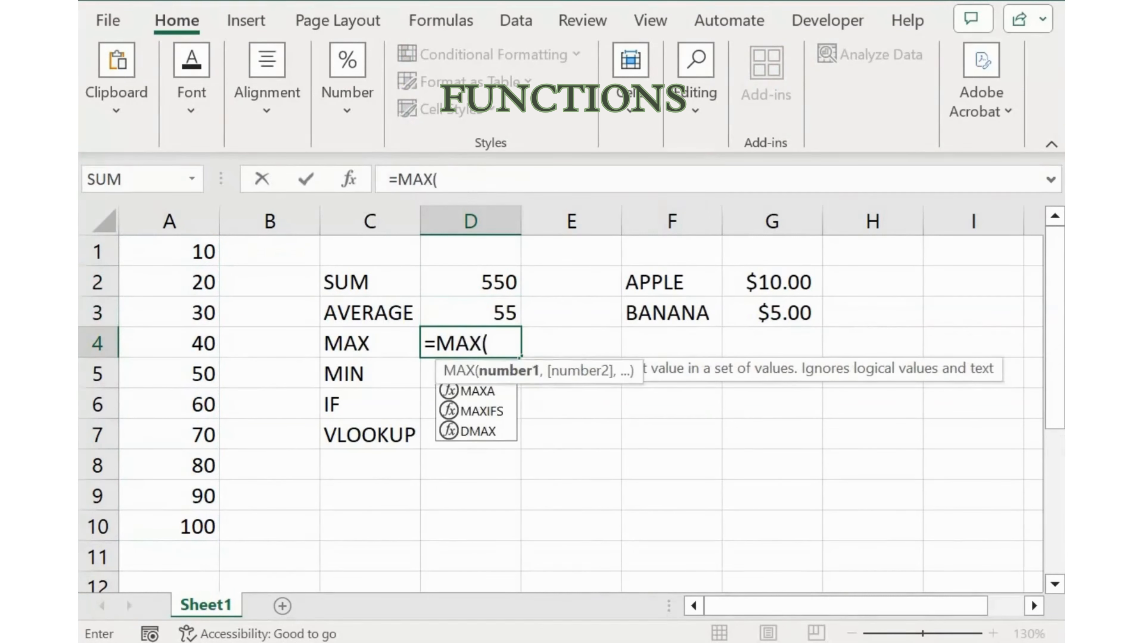
key(Left)
Enter a MIN function over A1:A10 in D5, beside the MIN label
key(Left)
key(Left)
key(Up)
key(Up)
key(Up)
key(ctrl+shift+Down)
key(Return)
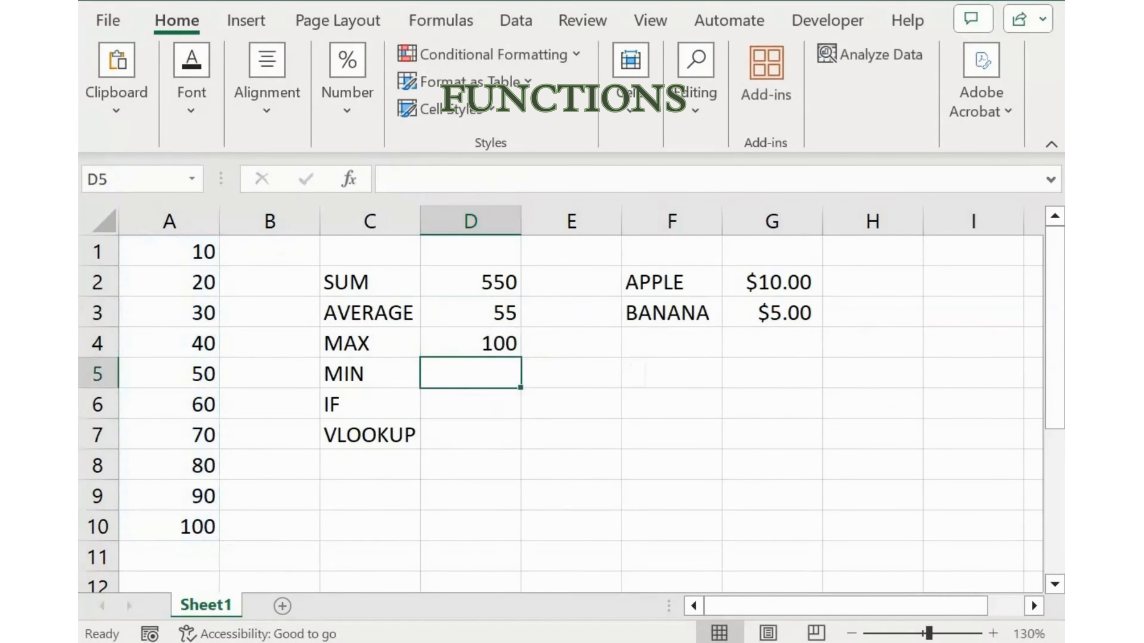
text(=MIN)
key(Tab)
key(Up)
key(Up)
key(Up)
key(Left)
key(Up)
key(Left)
key(Left)
key(ctrl+shift+Down)
text())
key(Return)
Start an IF formula in D6 with the logical test D2<500
text(=)
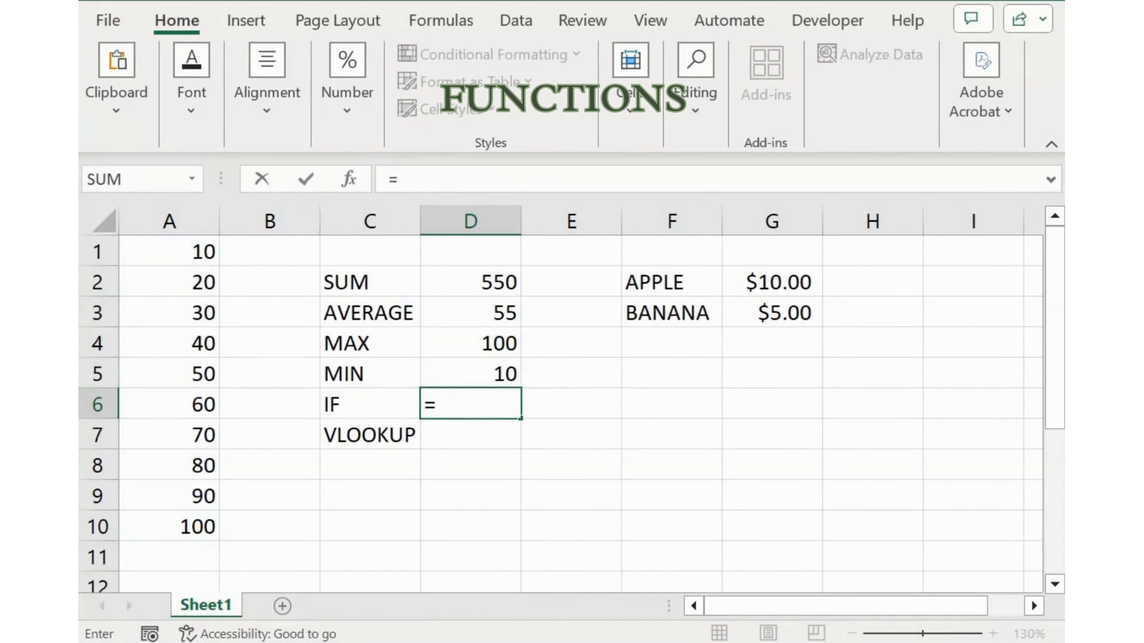
text(IF)
key(Tab)
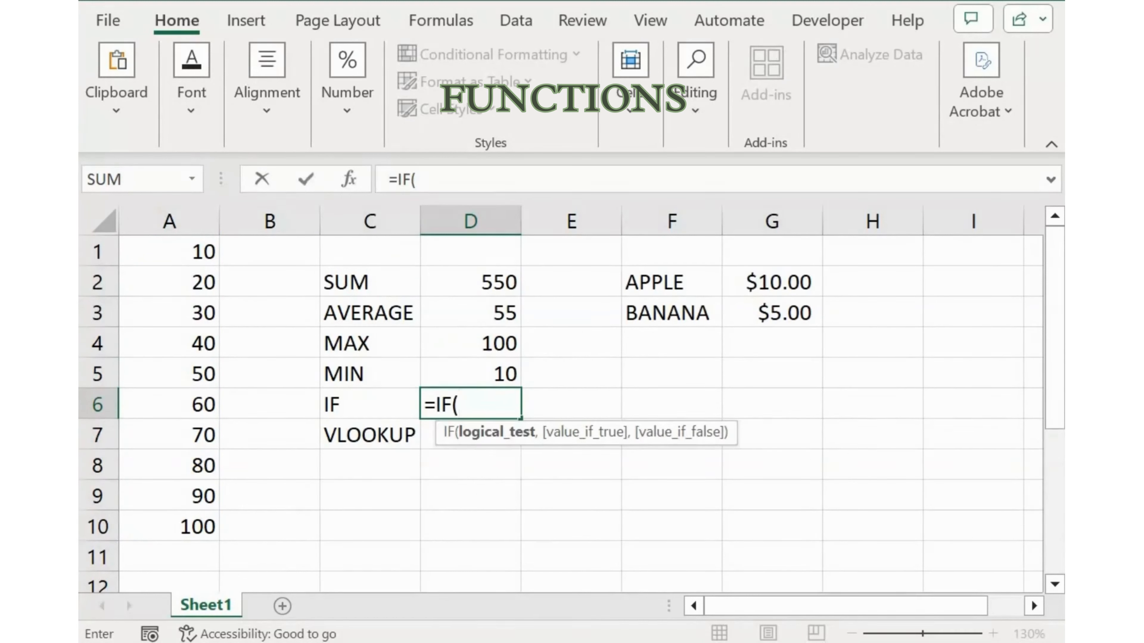
key(Up)
key(Up)
key(Up)
key(Up)
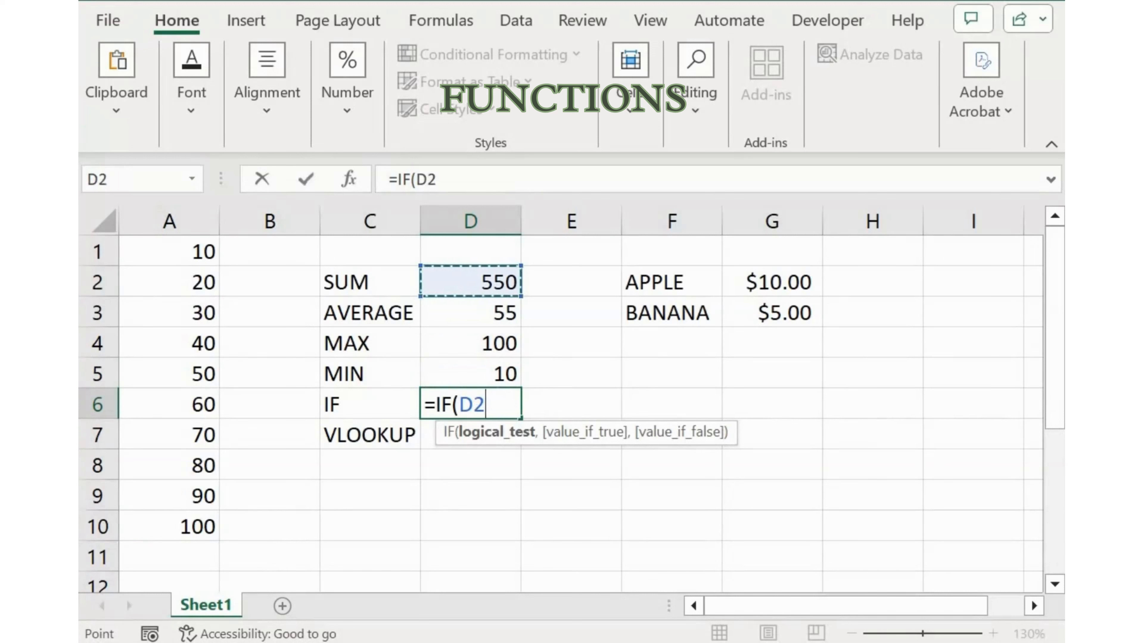
text(<)
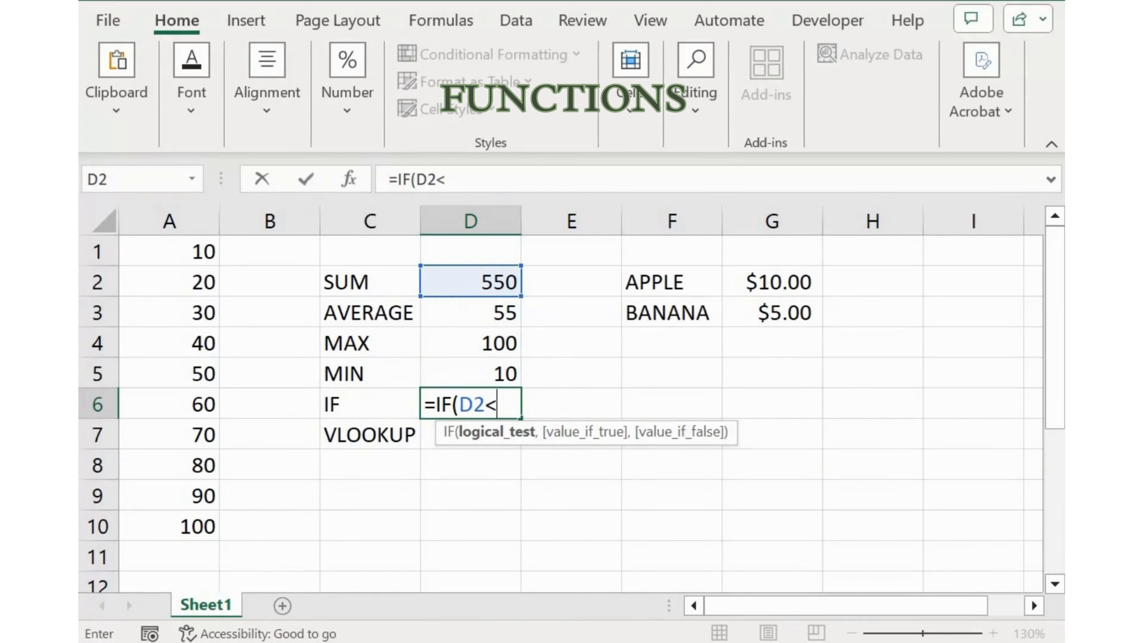
text(500)
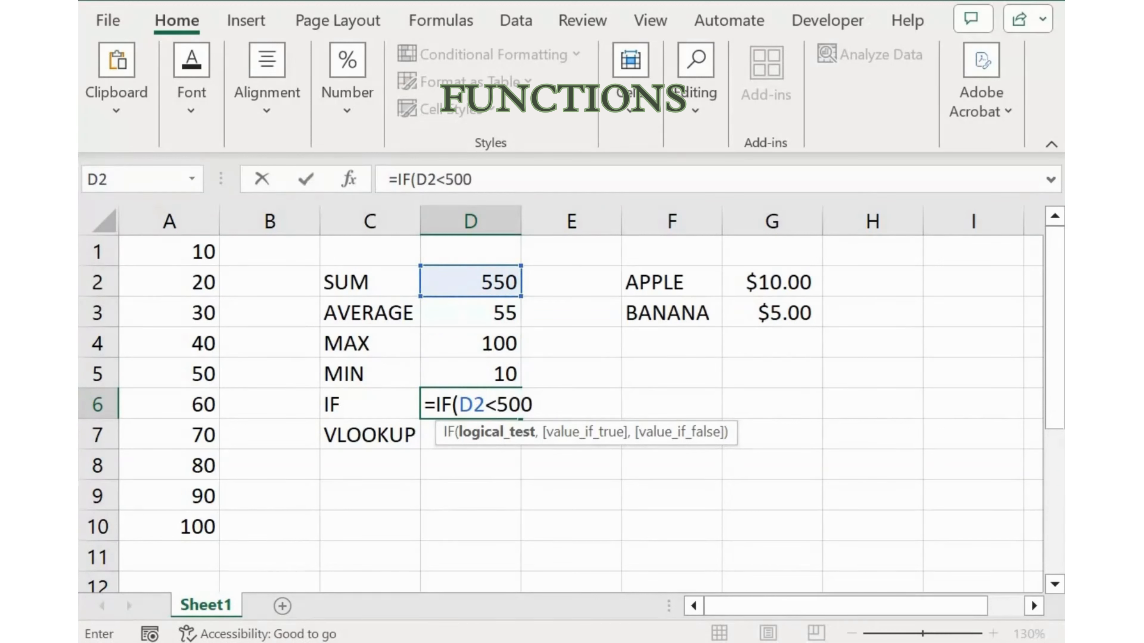
text(,"YES)
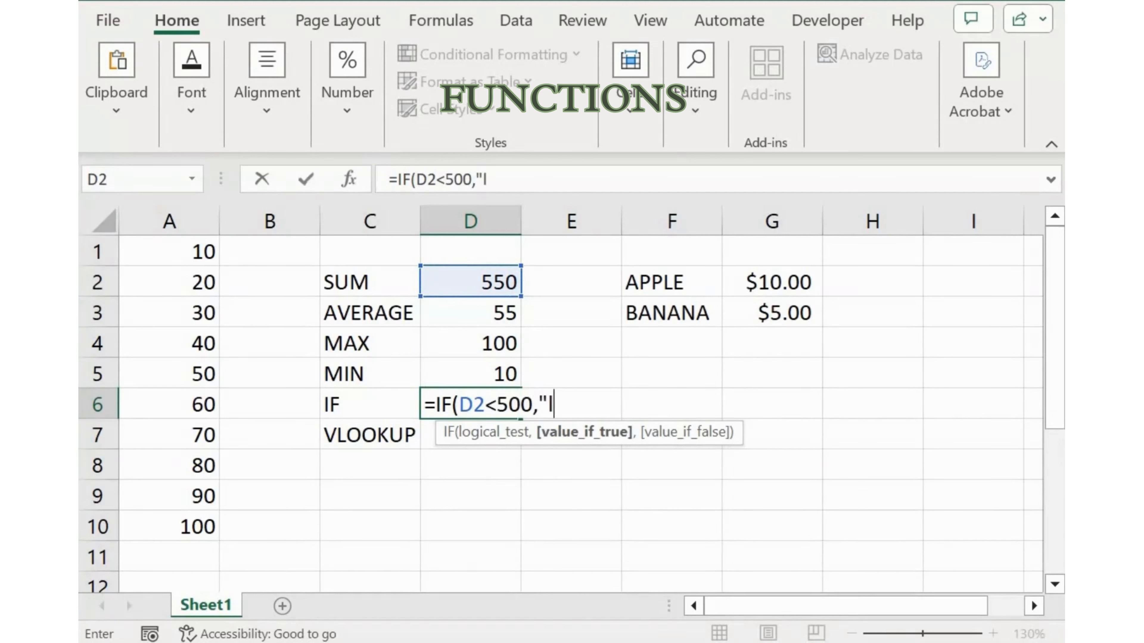
Set the IF formula's value if true to the text "Less than 500"
key(BackSpace)
key(BackSpace)
key(BackSpace)
text("le)
key(BackSpace)
key(BackSpace)
text(")
key(BackSpace)
key(BackSpace)
text(Less)
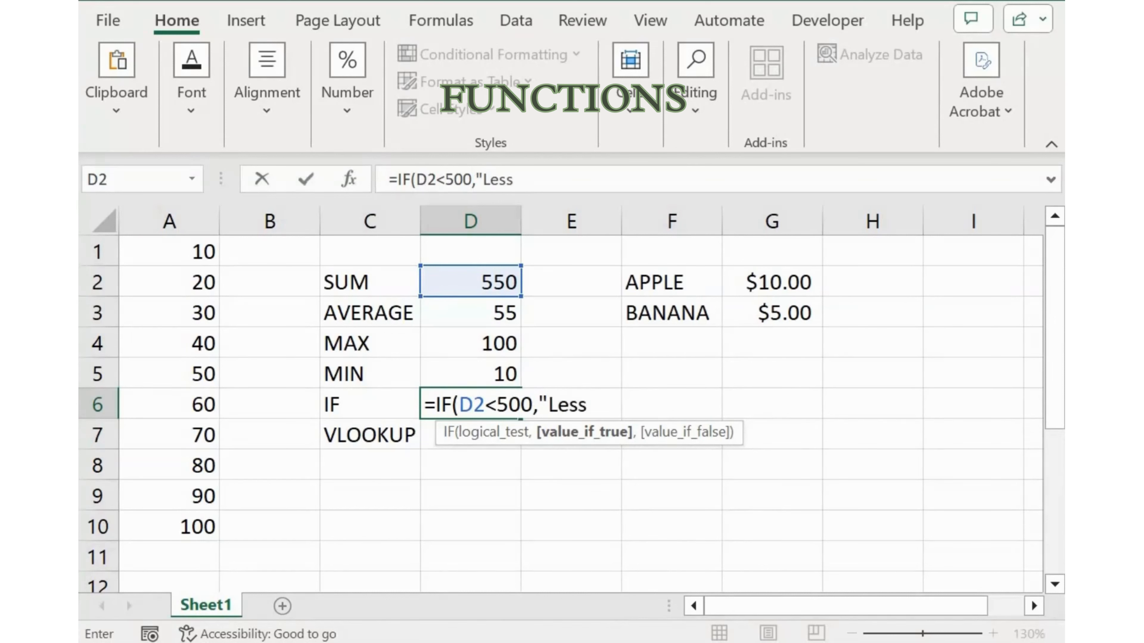
text( than 500",)
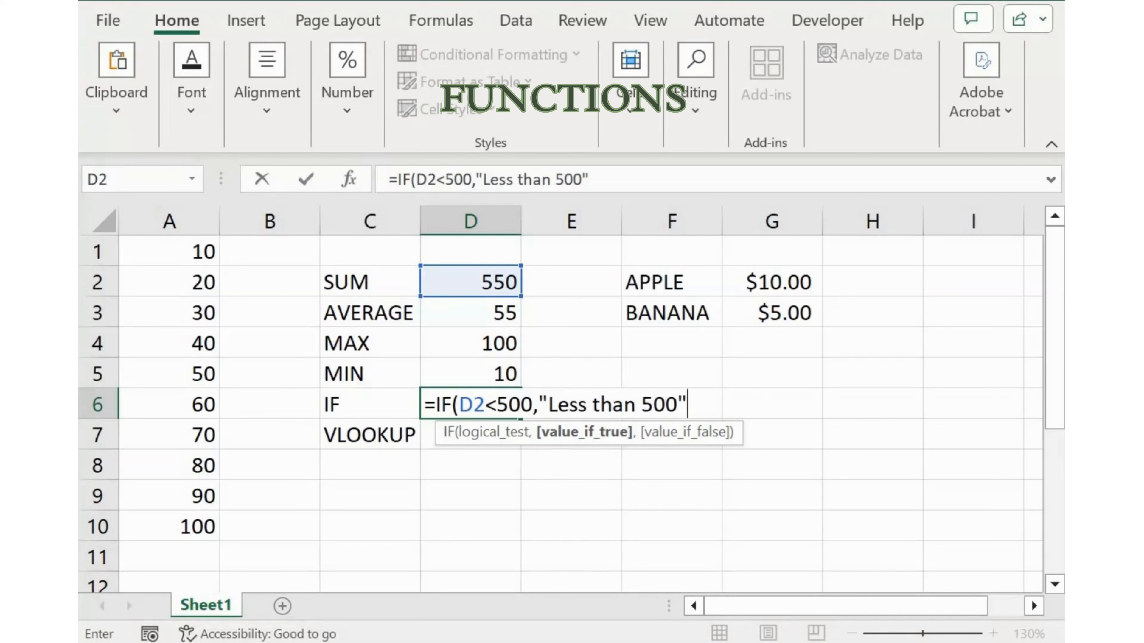
text("Above)
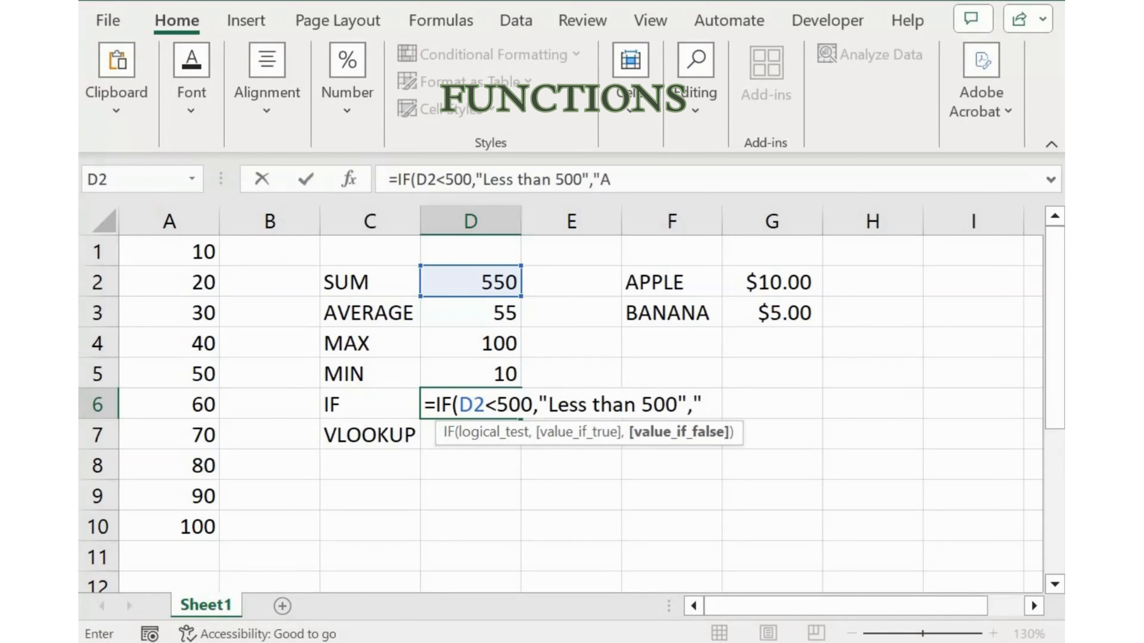
text( 500"))
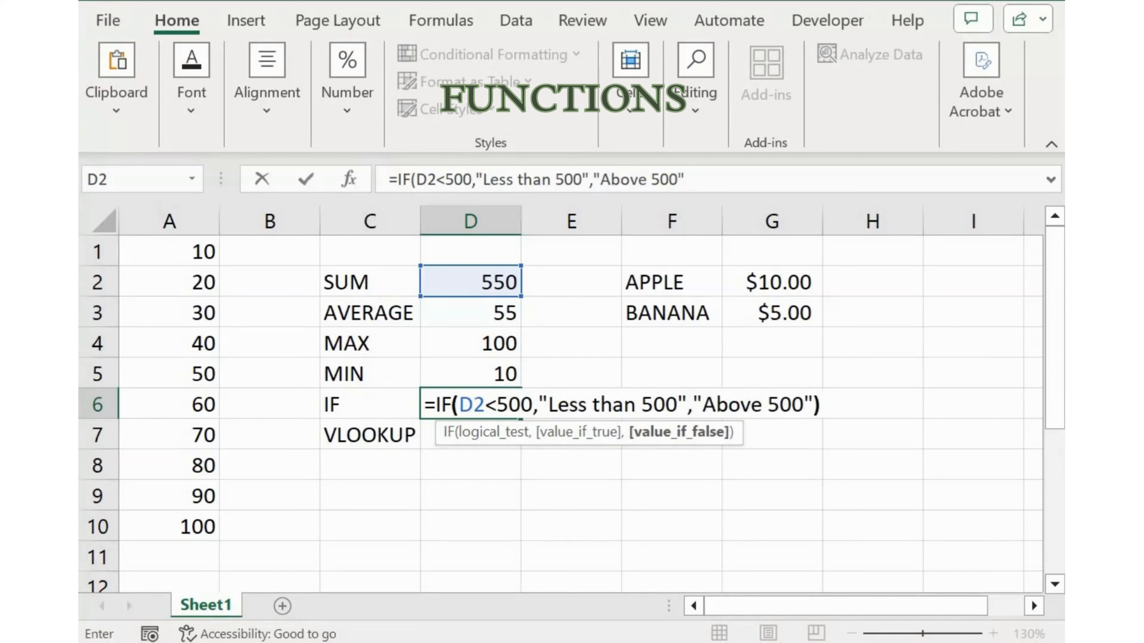
Set the IF formula's value if false to "Above 500" and finish the formula
key(Return)
Start a VLOOKUP formula in D7 with the APPLE cell F2 as the lookup value
text(=vloa)
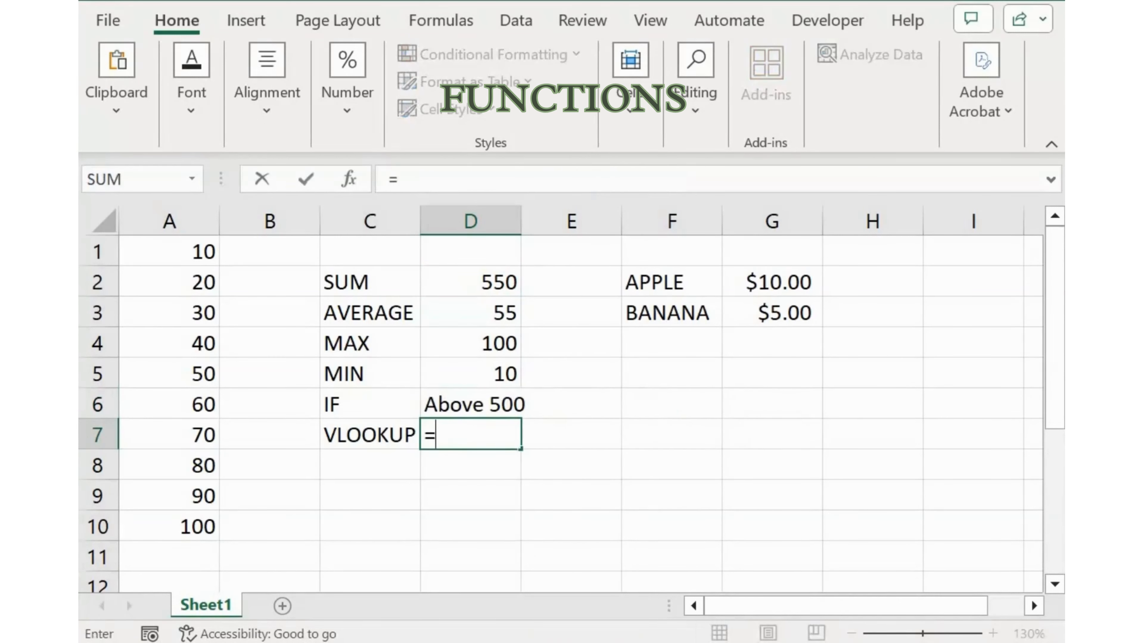
key(BackSpace)
text(k)
key(Tab)
key(Left)
text(=vlo)
key(Tab)
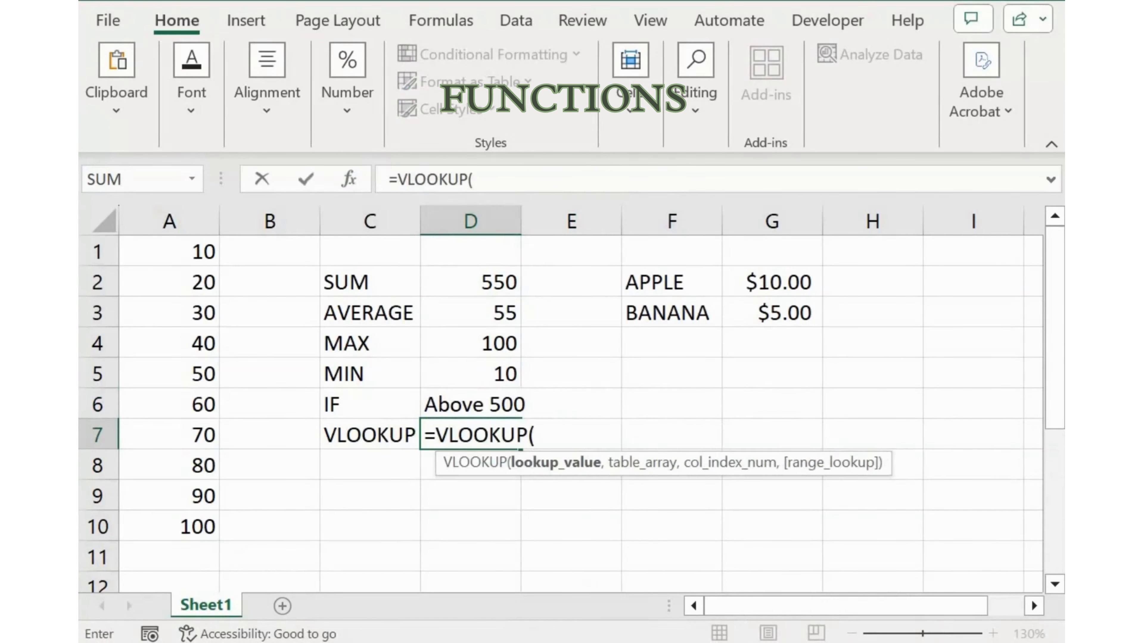
key(Right)
key(Right)
key(Up)
key(Up)
key(Up)
key(Up)
key(Up)
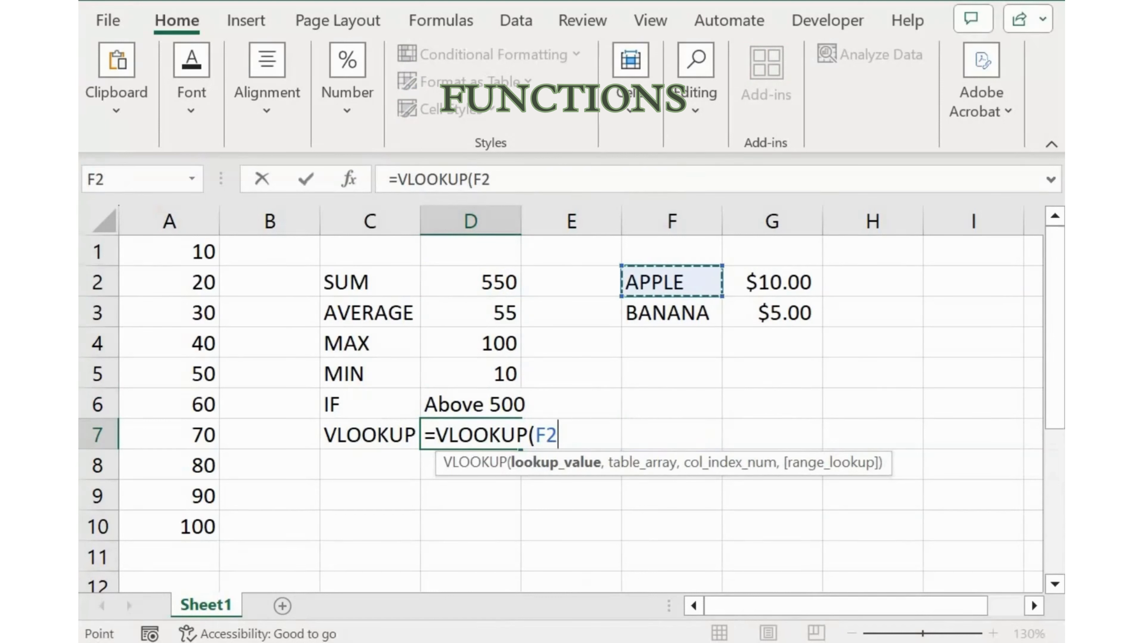
Set the VLOOKUP table array to the fruit price range F2:G3
text(,,)
key(Right)
key(Right)
key(Up)
key(Up)
key(Up)
key(Up)
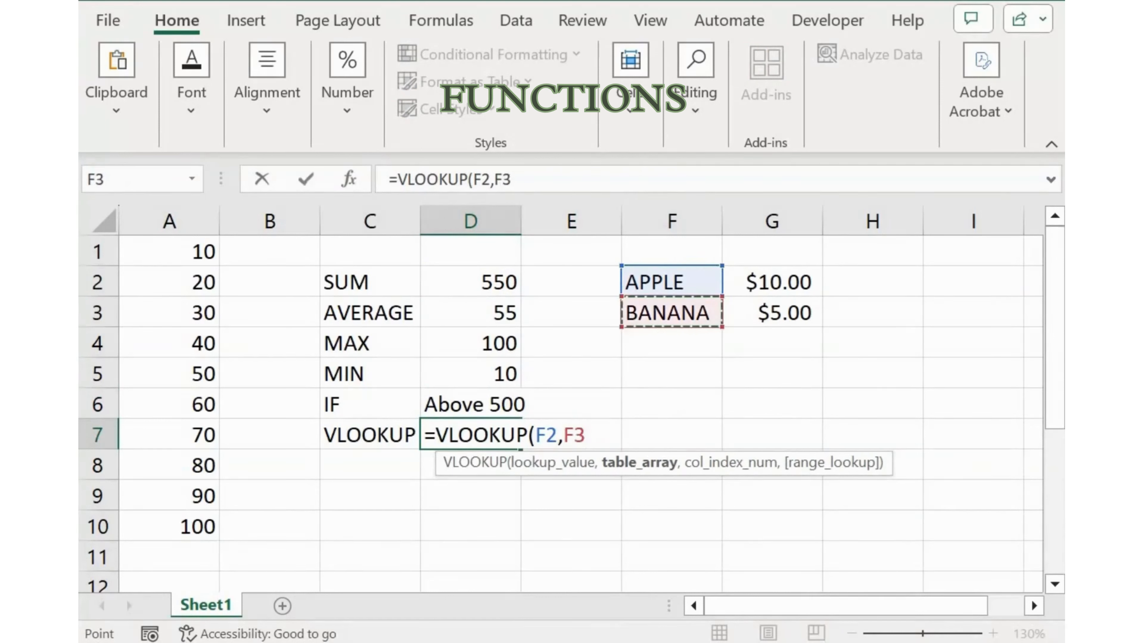
key(Up)
key(shift+Right)
key(shift+Down)
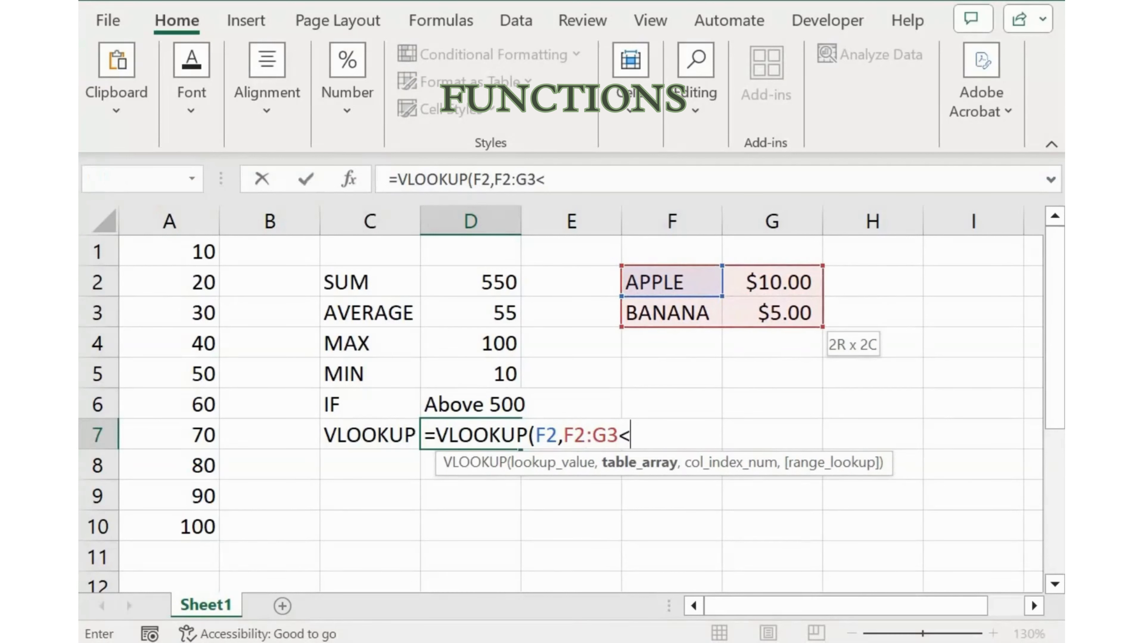
Finish the VLOOKUP formula with column index 2 and range lookup 0
text(,2,0))
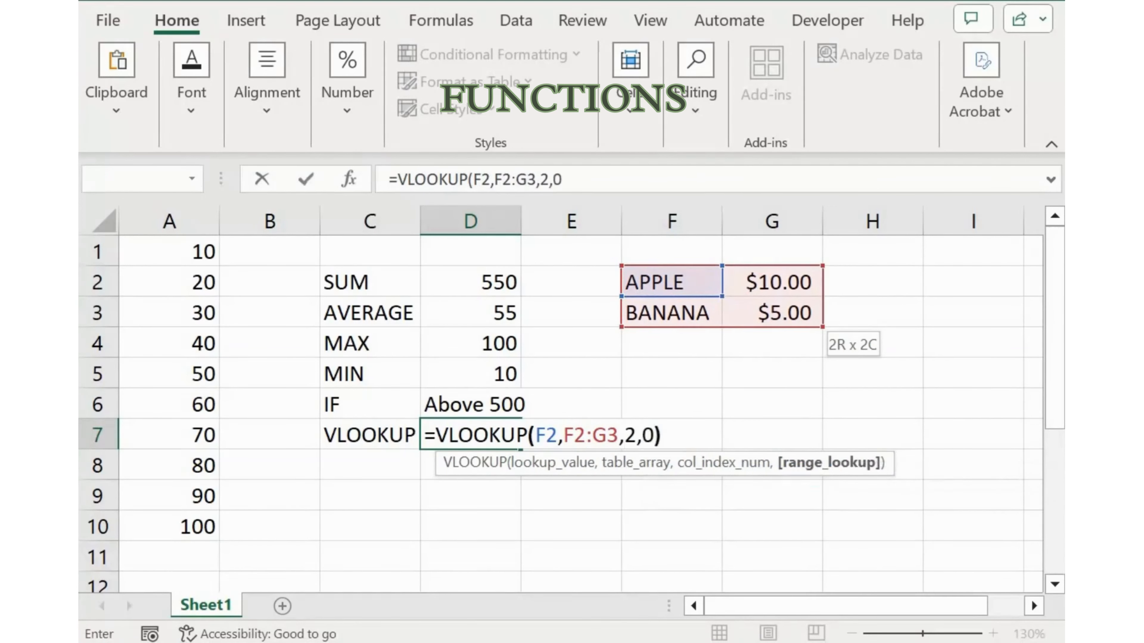
key(Return)
key(Up)
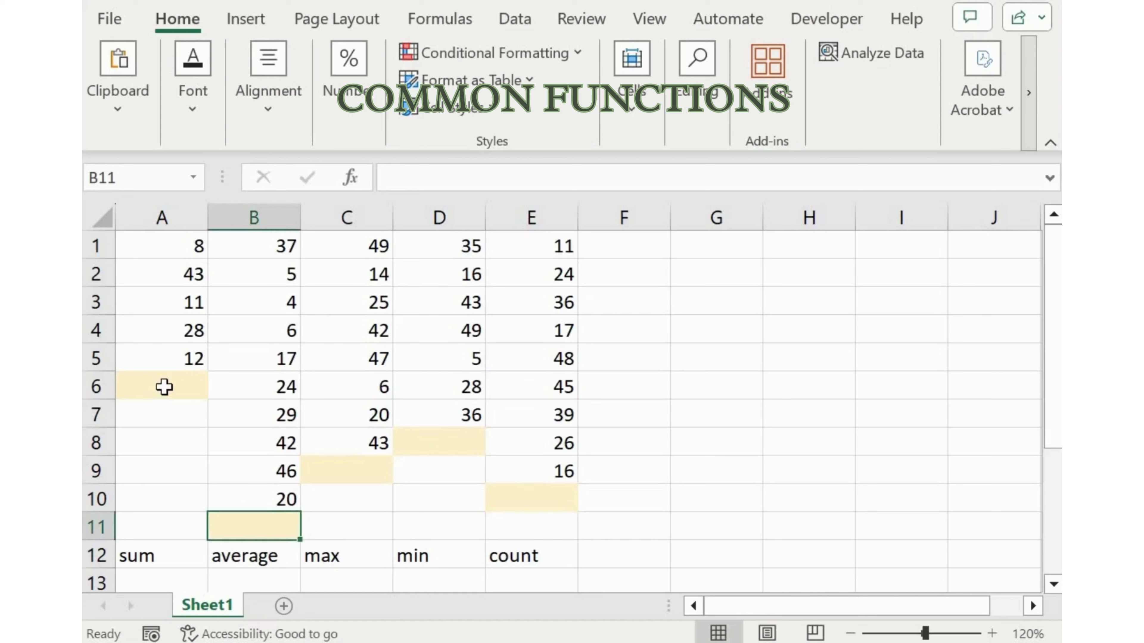
Enter a SUM formula in A6 that totals the range A1:A5
click(163, 387)
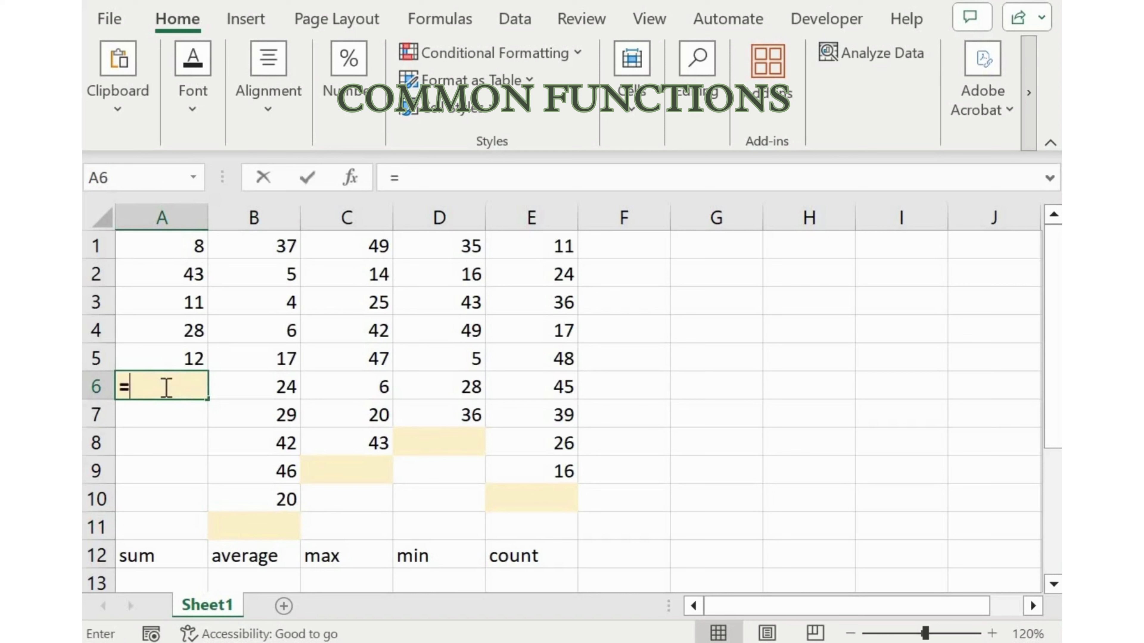
text(=S)
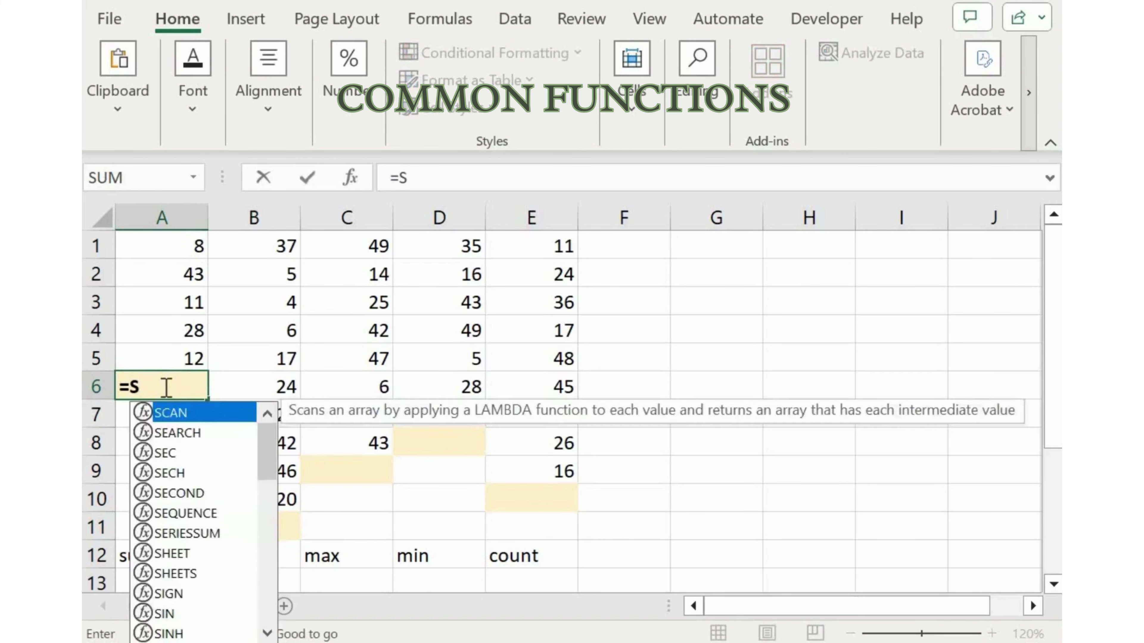
text(UM)
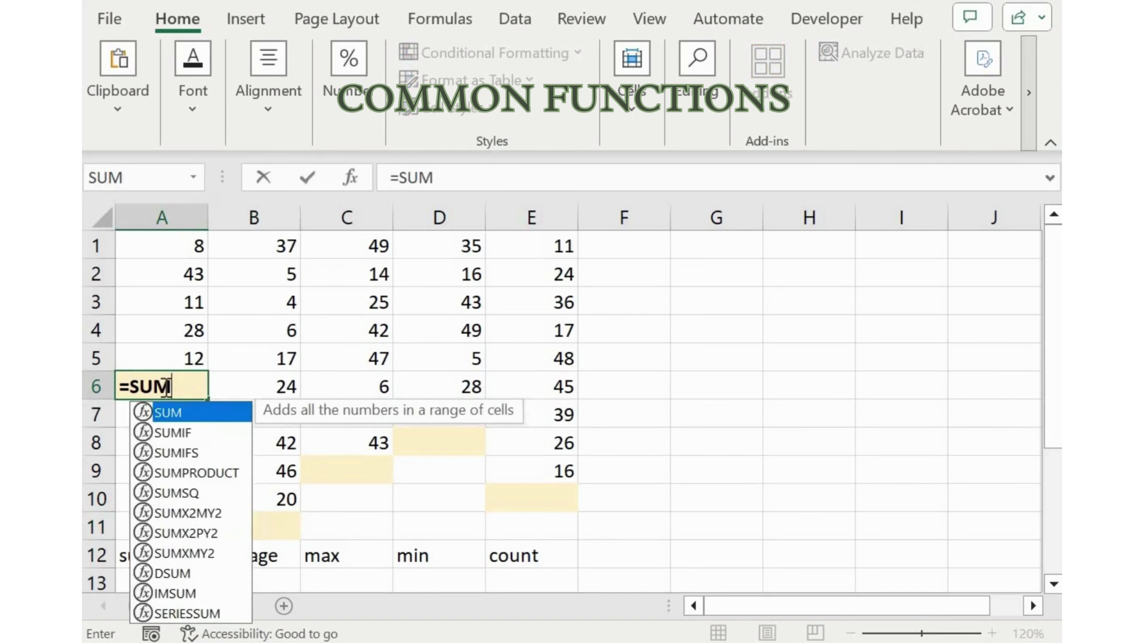
text(()
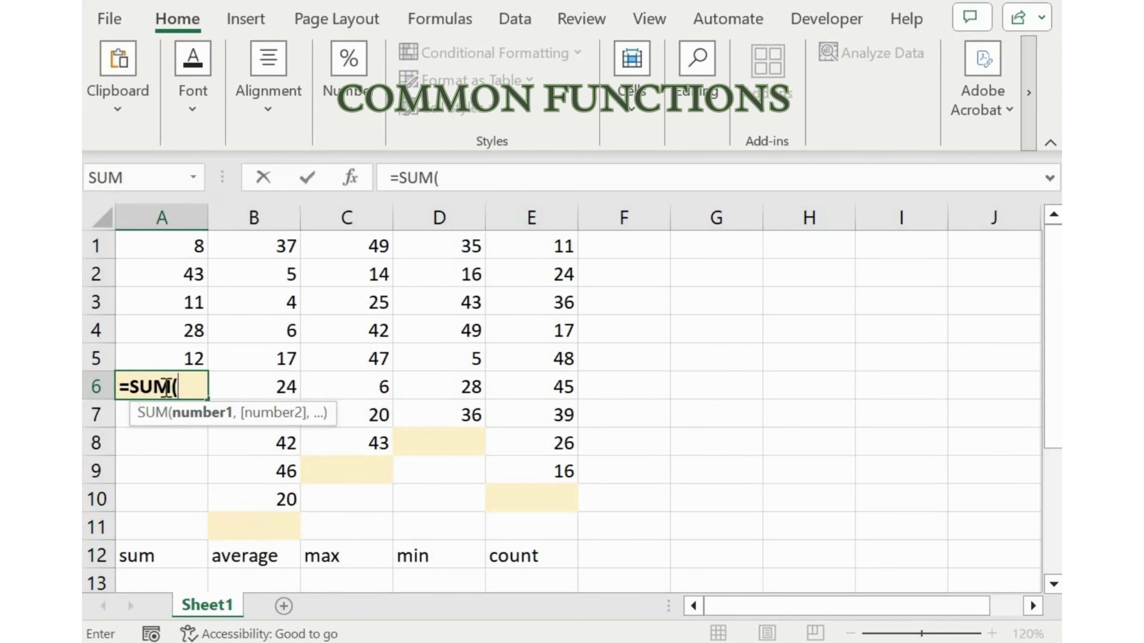
key(Up)
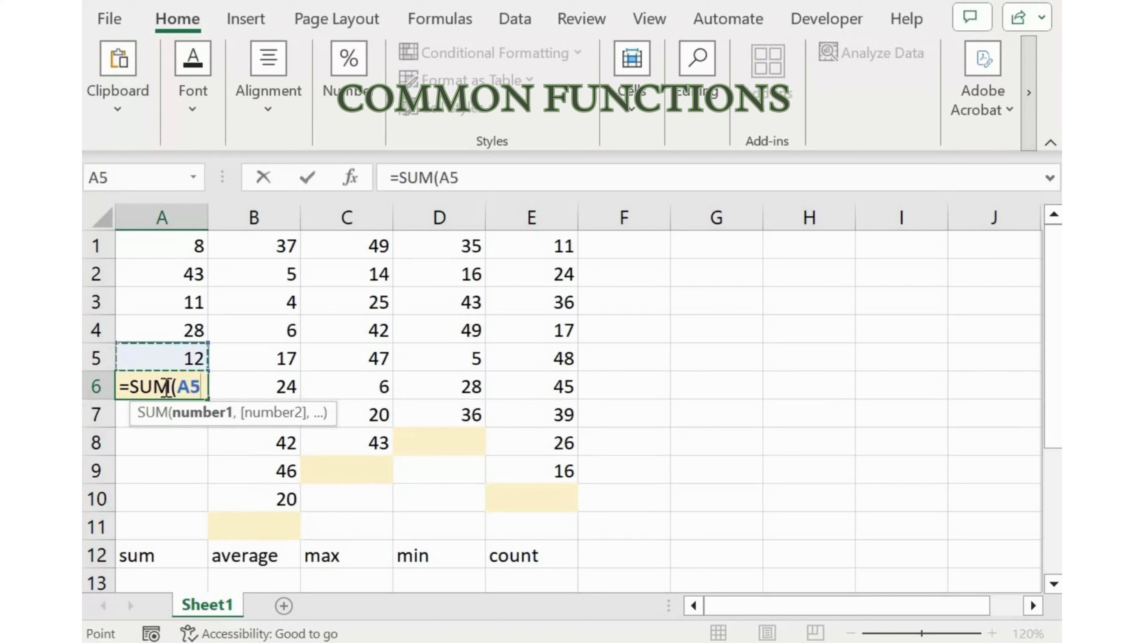
key(ctrl+shift+Up)
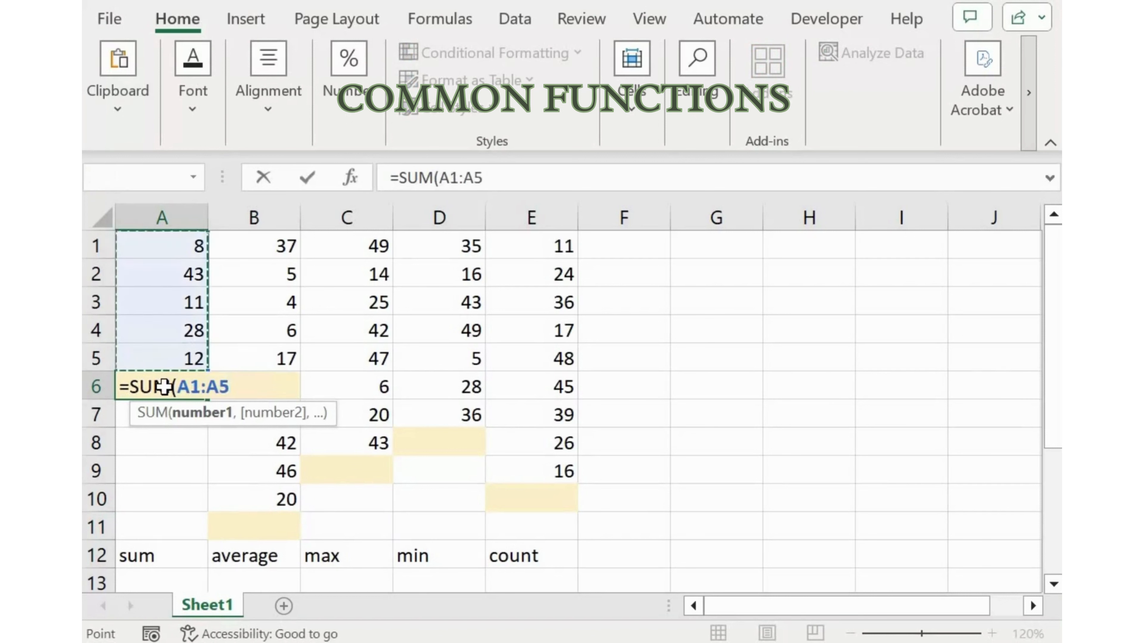
key(Return)
click(163, 386)
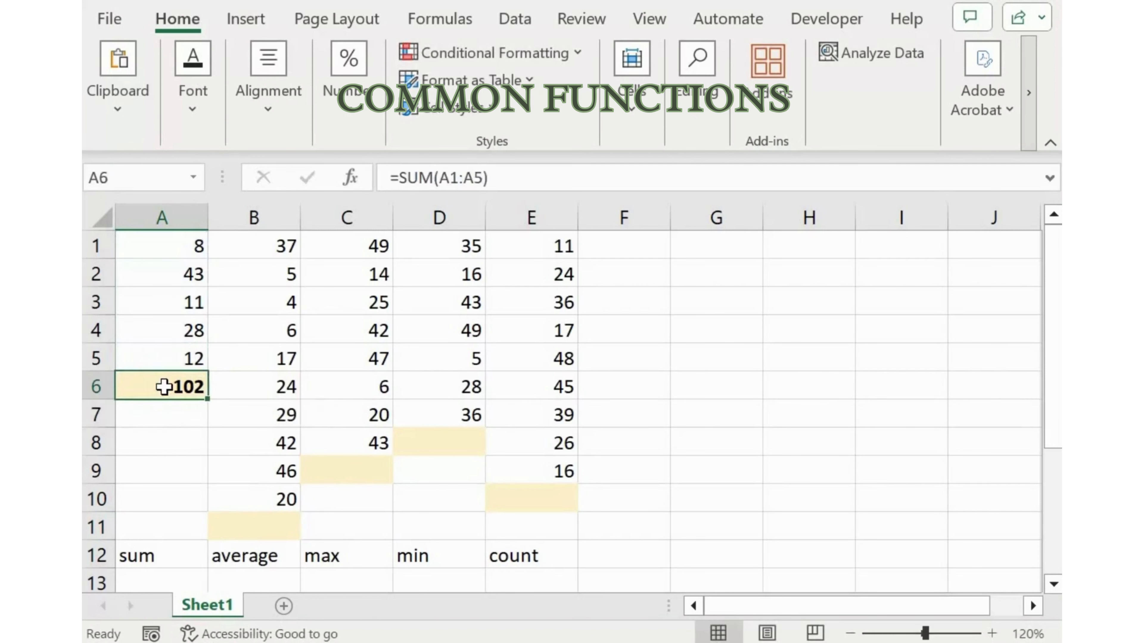
Enter an AVERAGE formula in B11 for the range B1:B10
key(Right)
key(ctrl+Down)
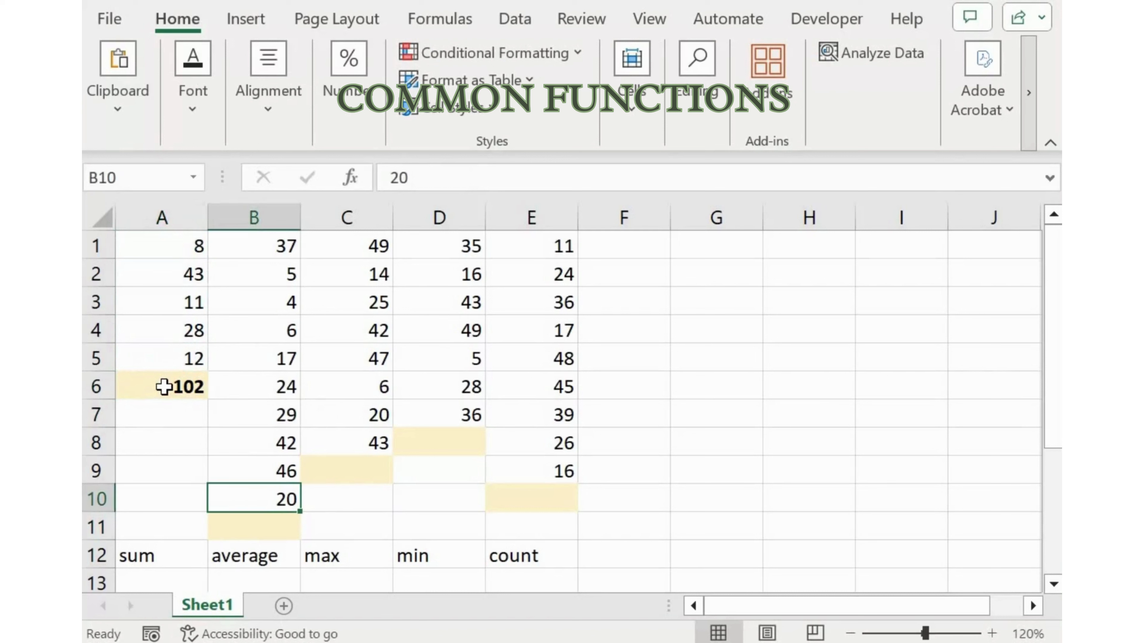
key(Down)
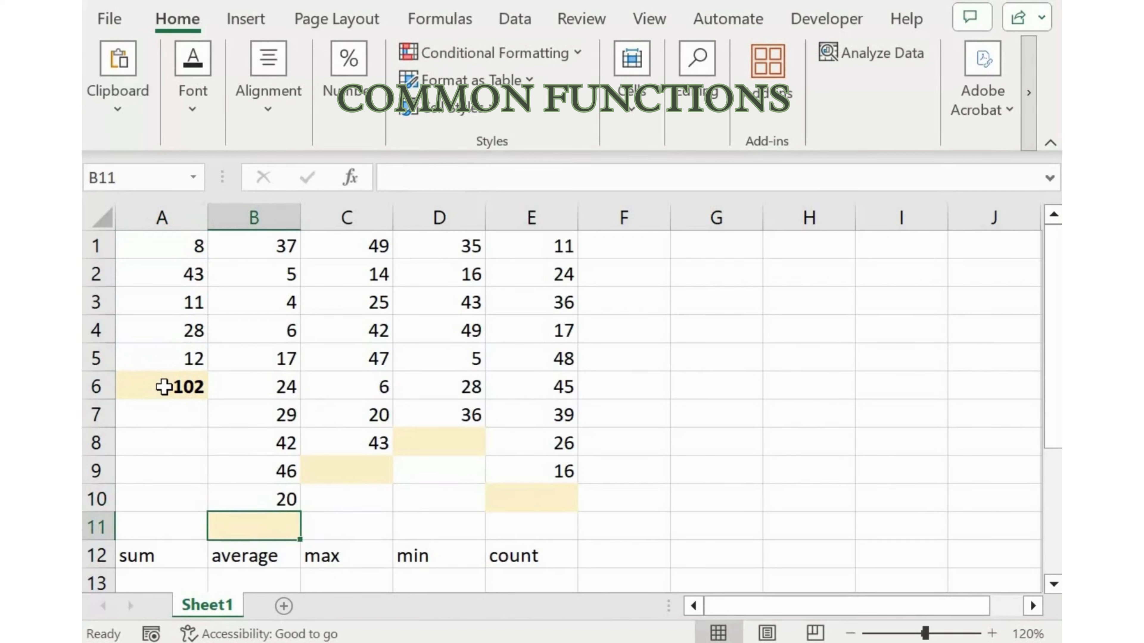
text(=AV)
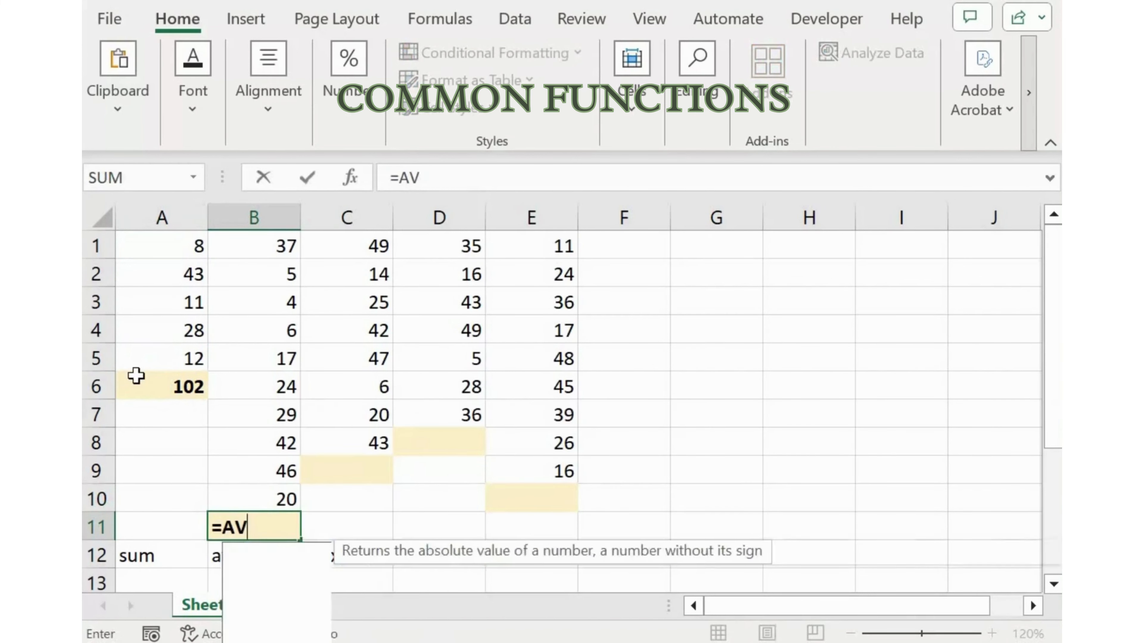
text(E)
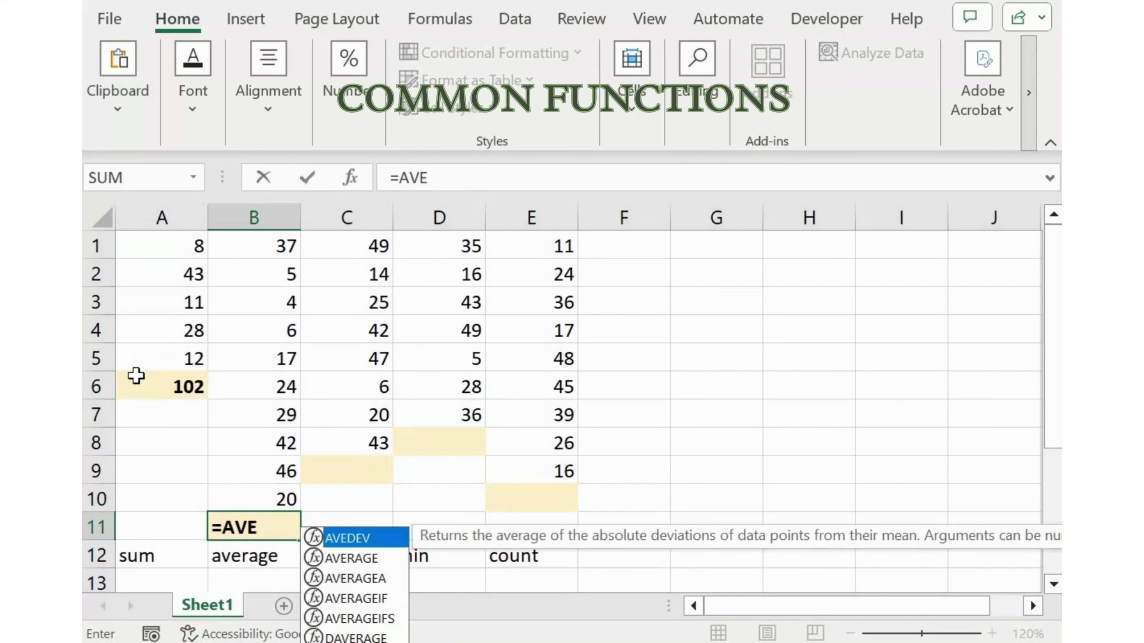
key(Down)
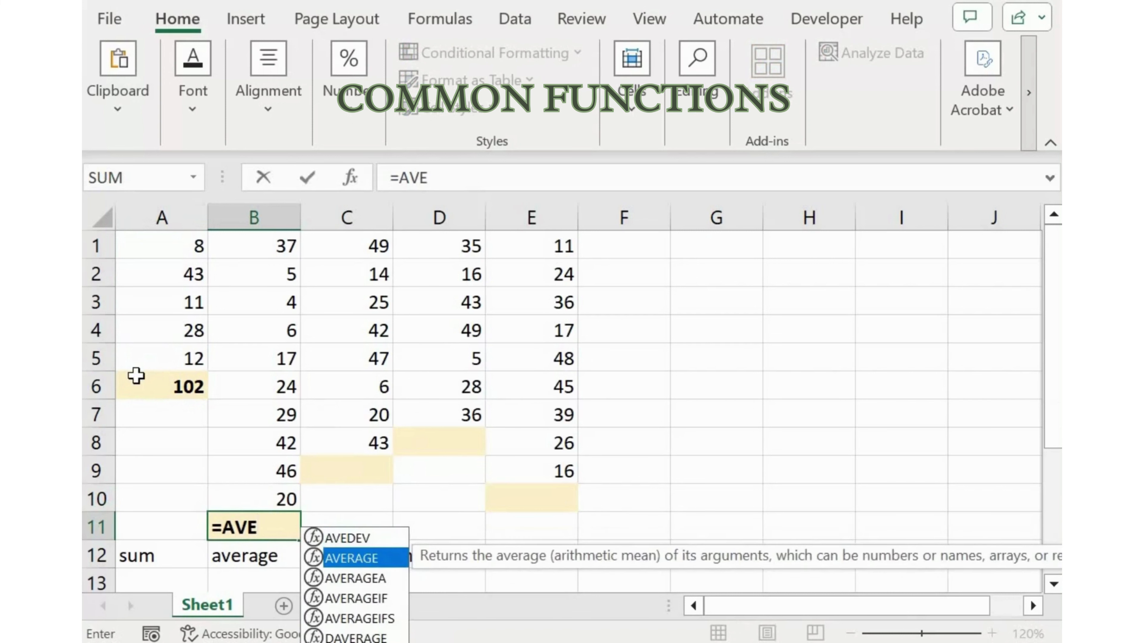
key(Tab)
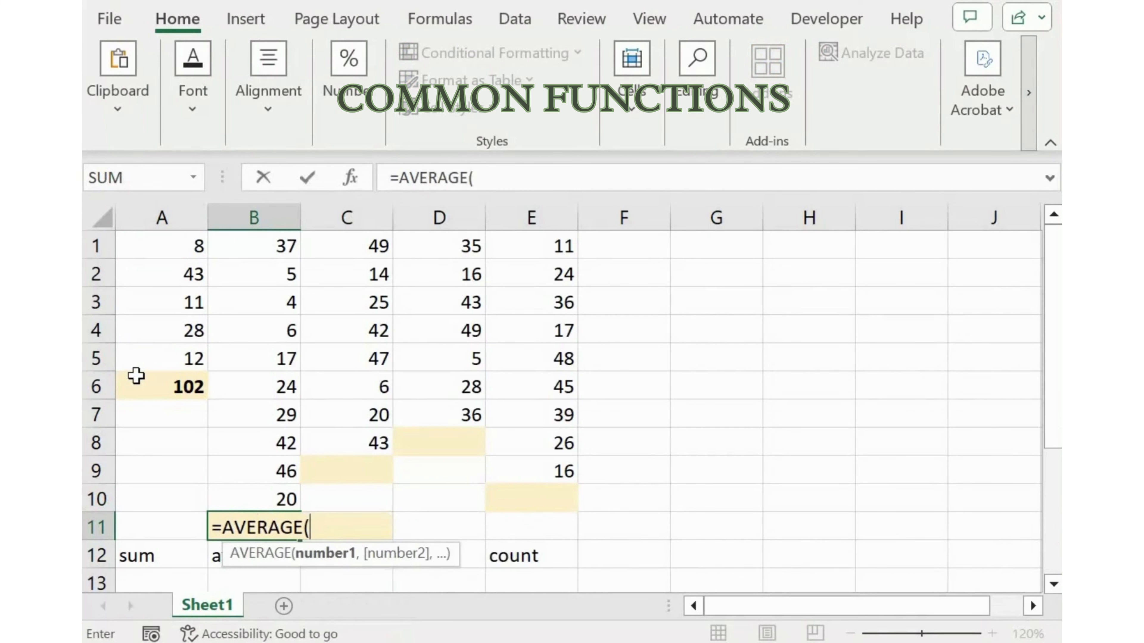
key(Up)
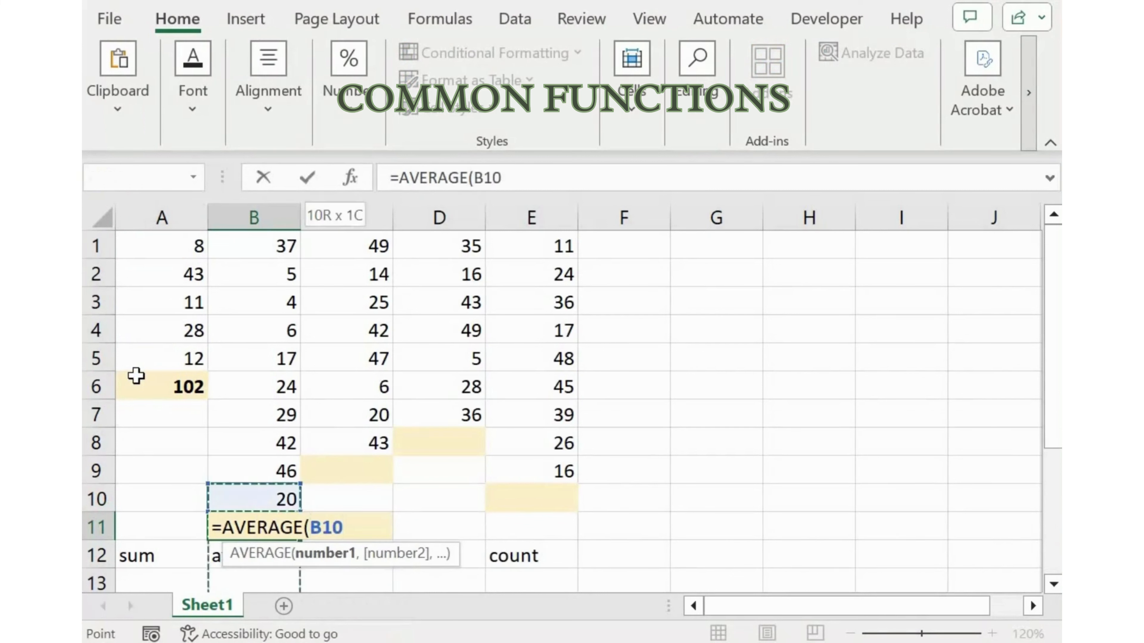
key(ctrl+shift+Up)
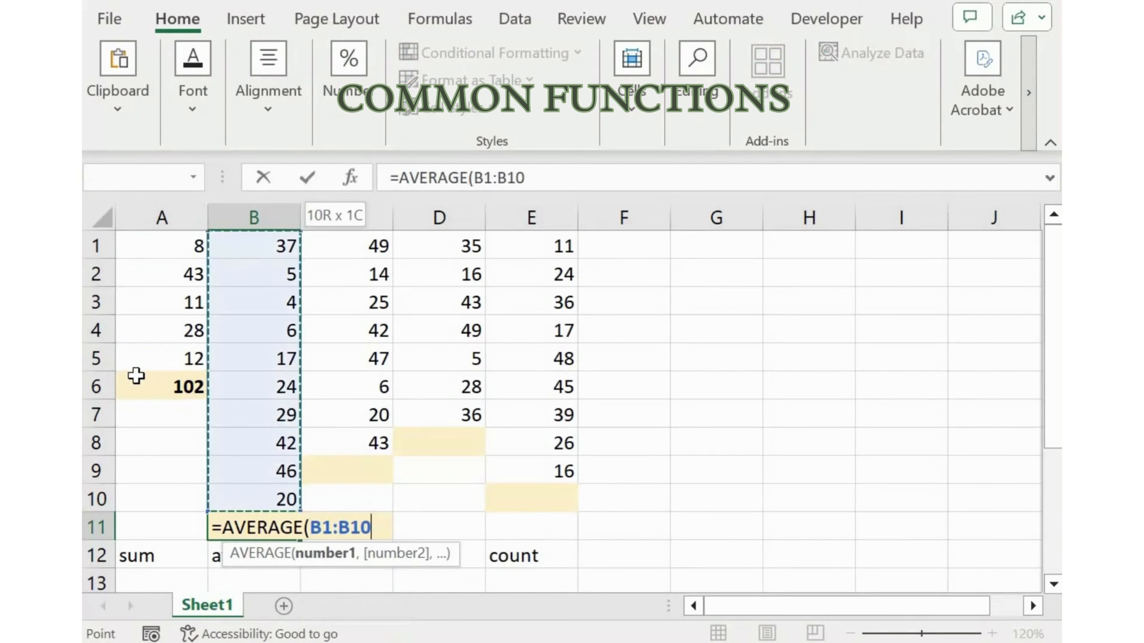
text())
key(Return)
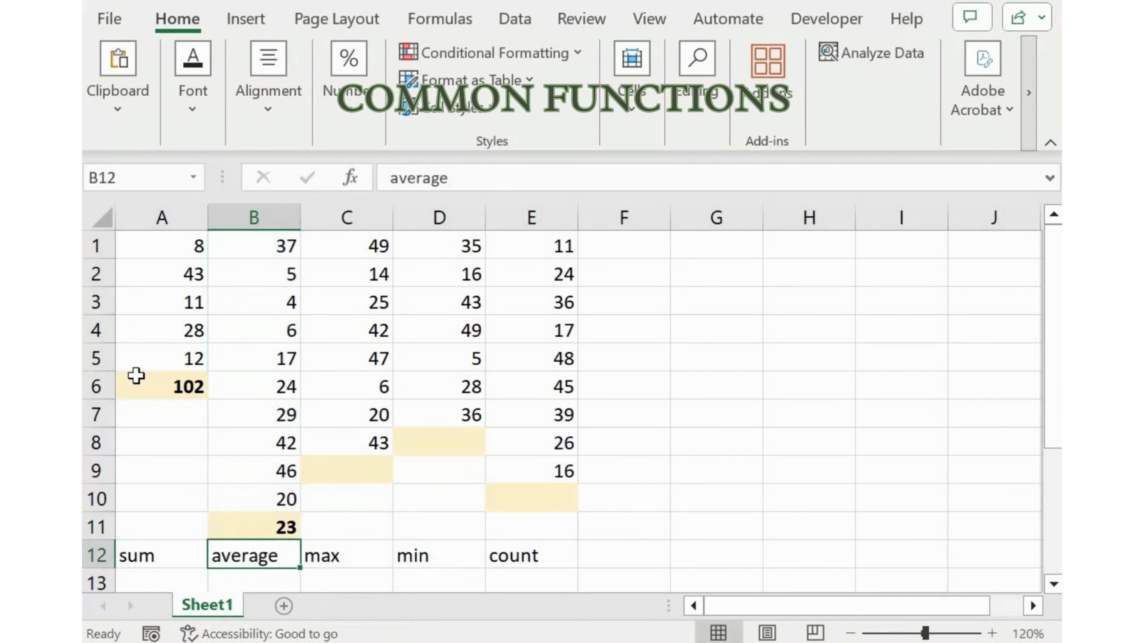
Enter a MAX formula in C9 that finds the largest value in the range C1:C8
key(Right)
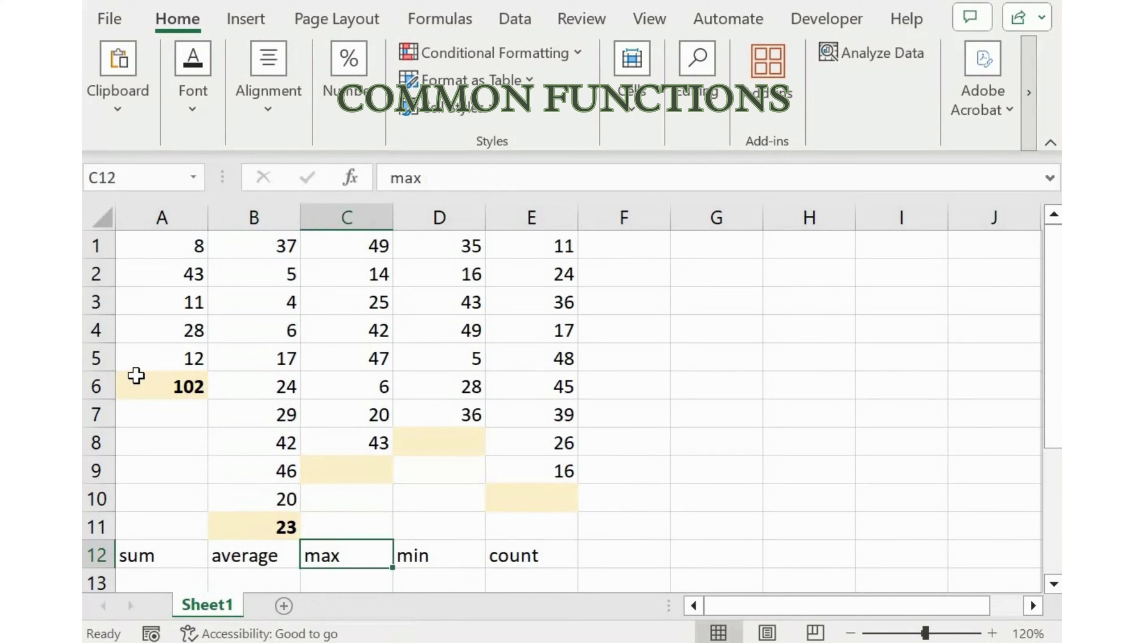
key(Up)
key(Up)
key(Up)
key(Up)
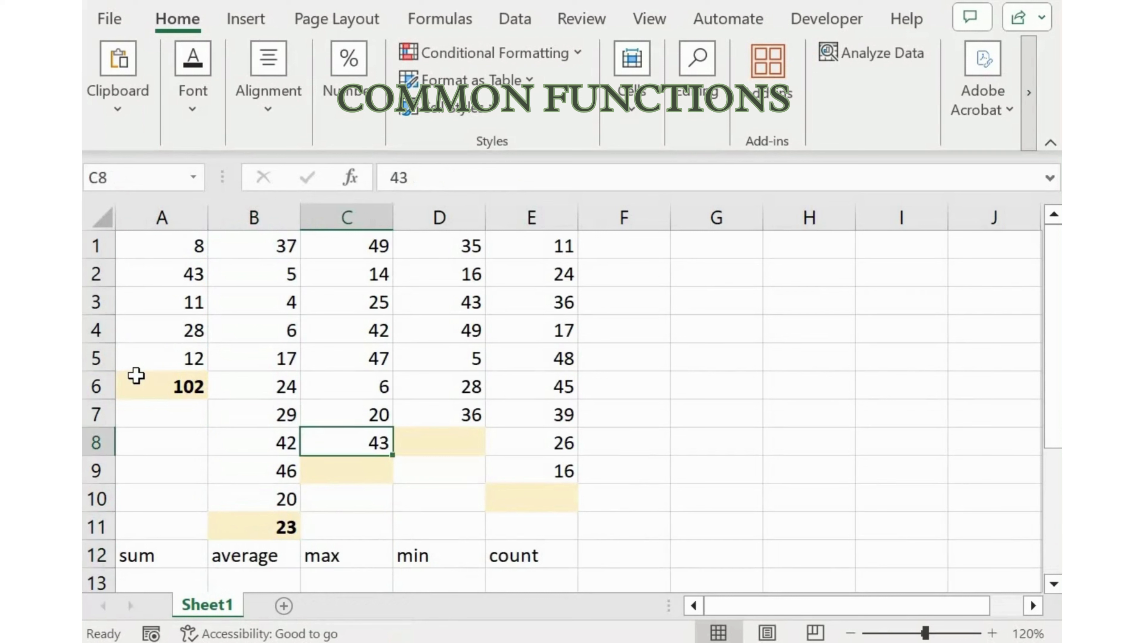
key(Down)
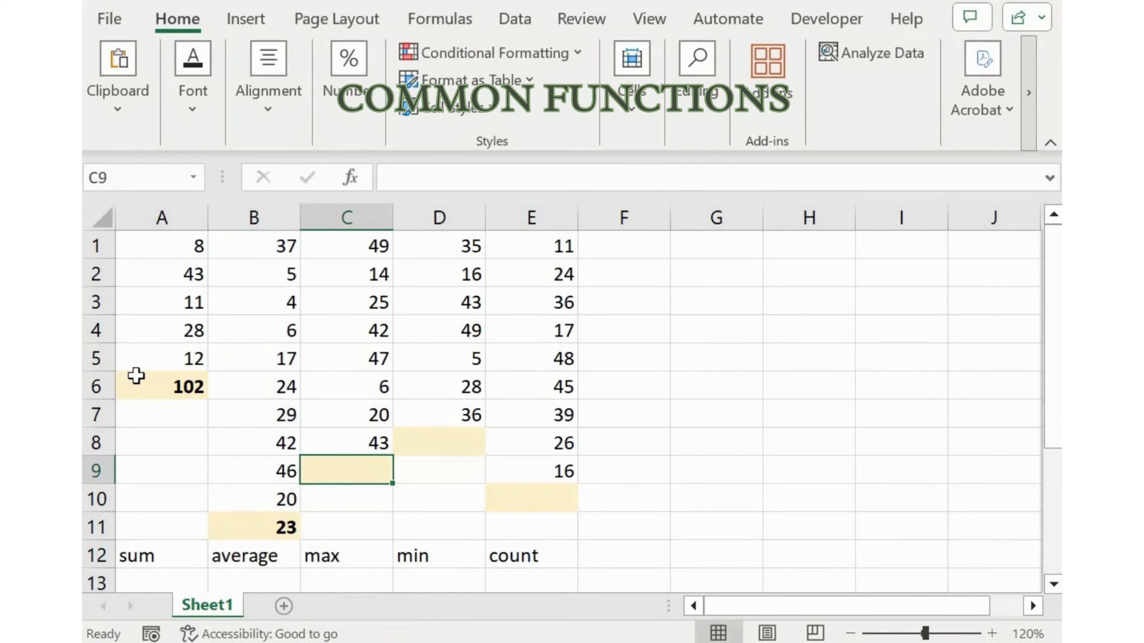
text(=MAX)
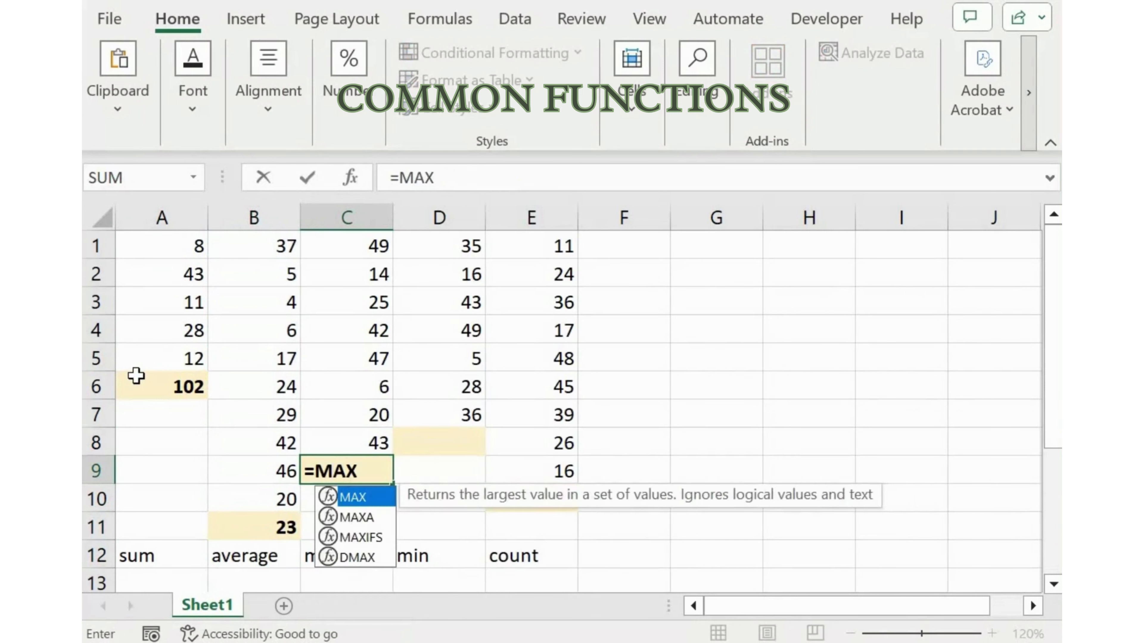
text(()
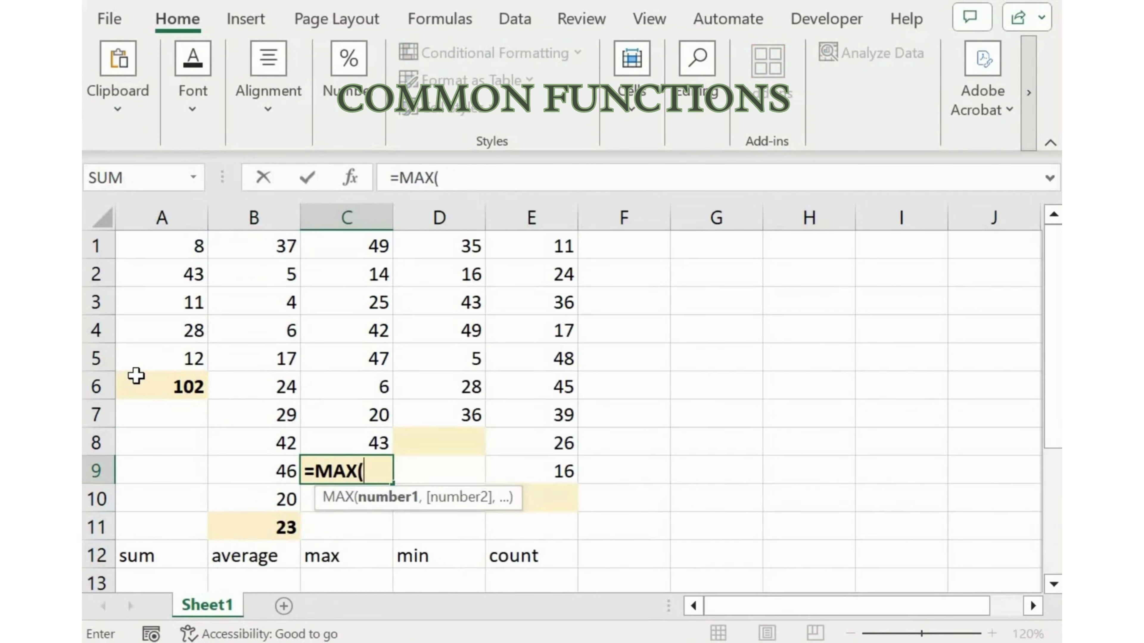
key(Up)
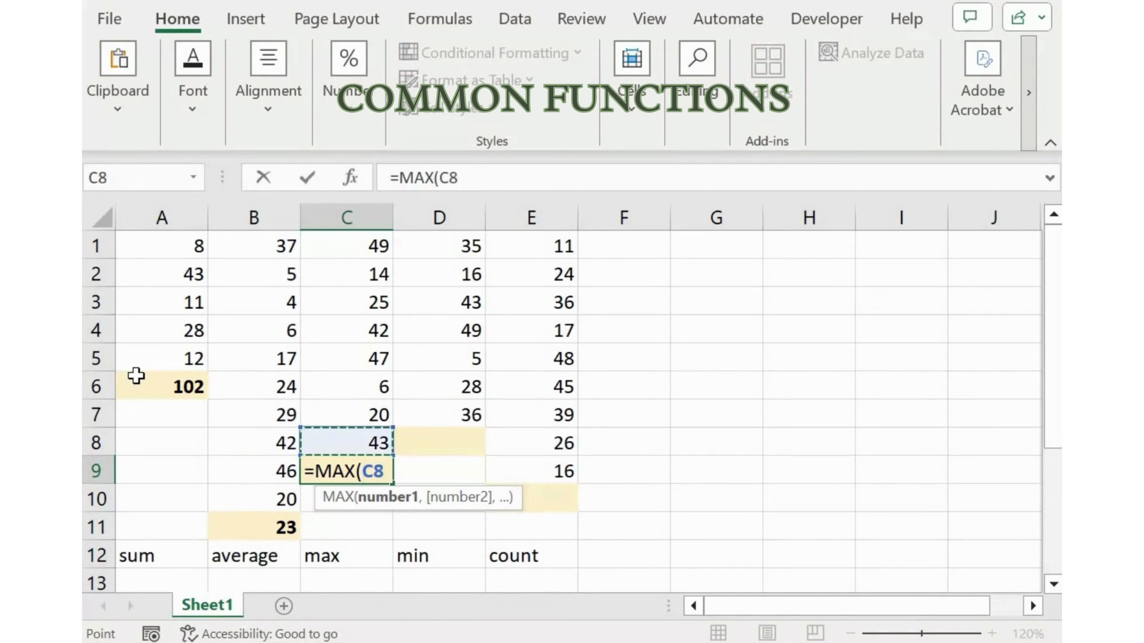
key(ctrl+shift+Up)
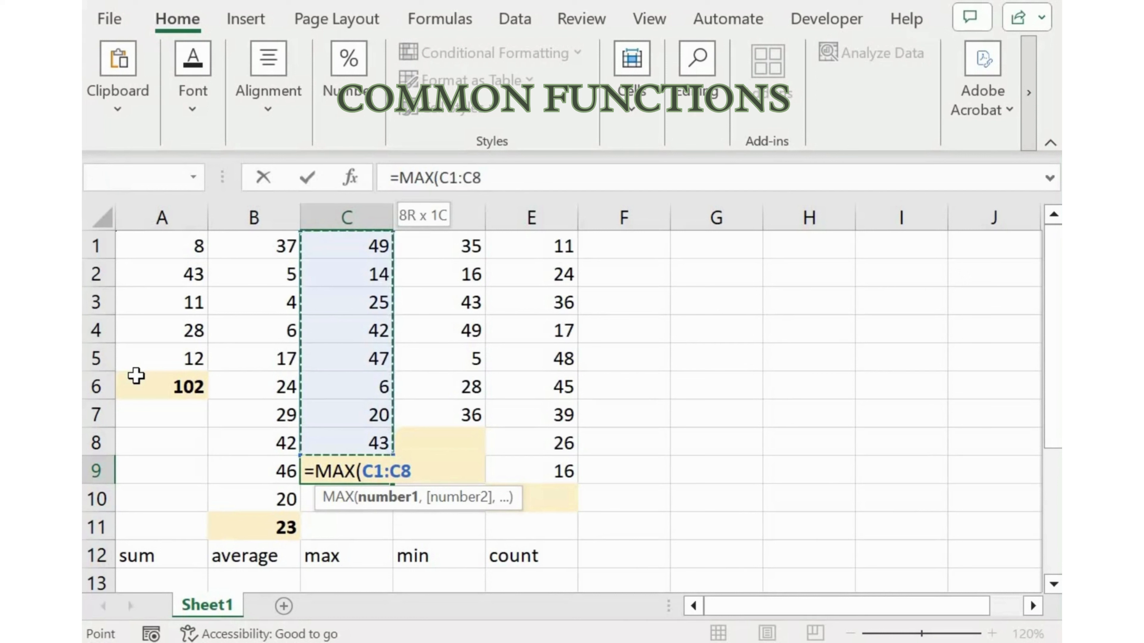
text())
key(Return)
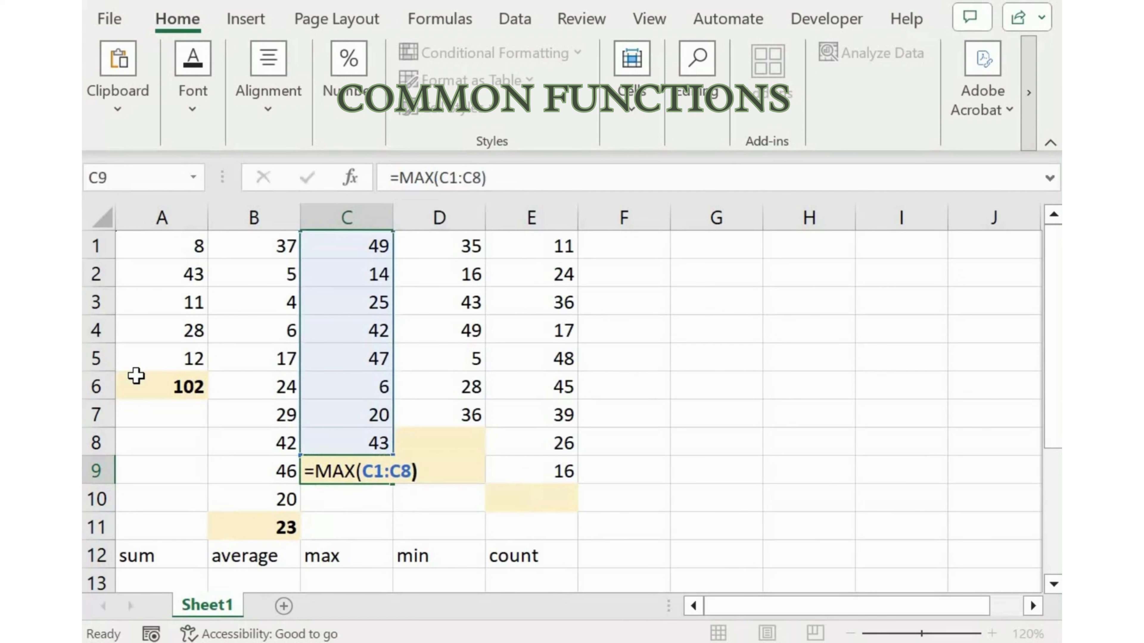
Enter a MIN formula in D8 that finds the smallest value in the range D1:D7
key(Up)
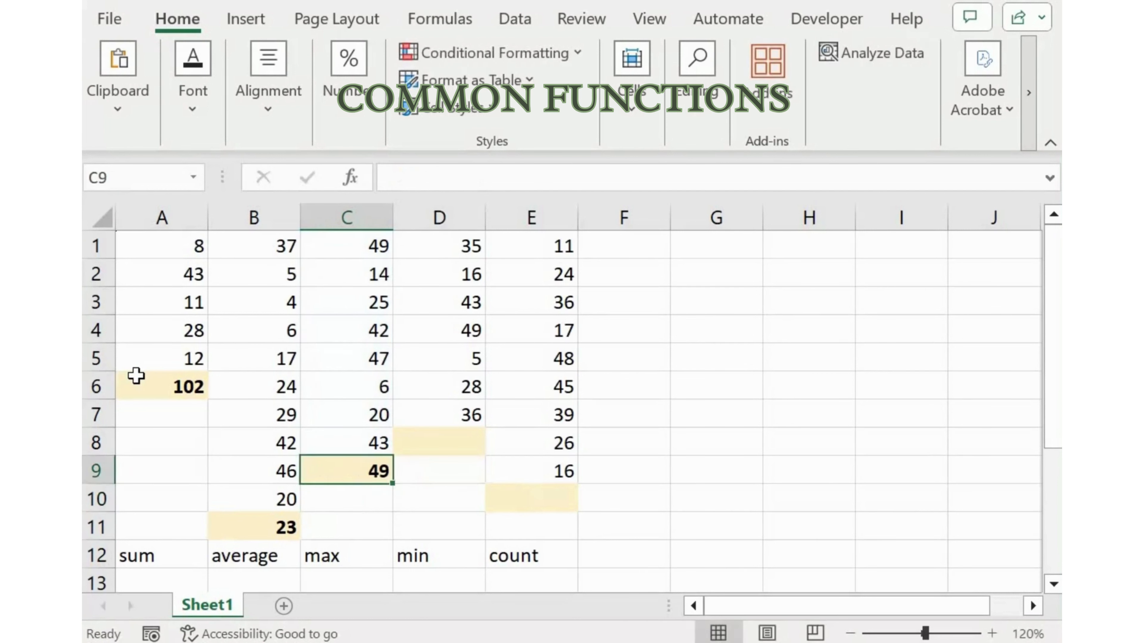
key(Right)
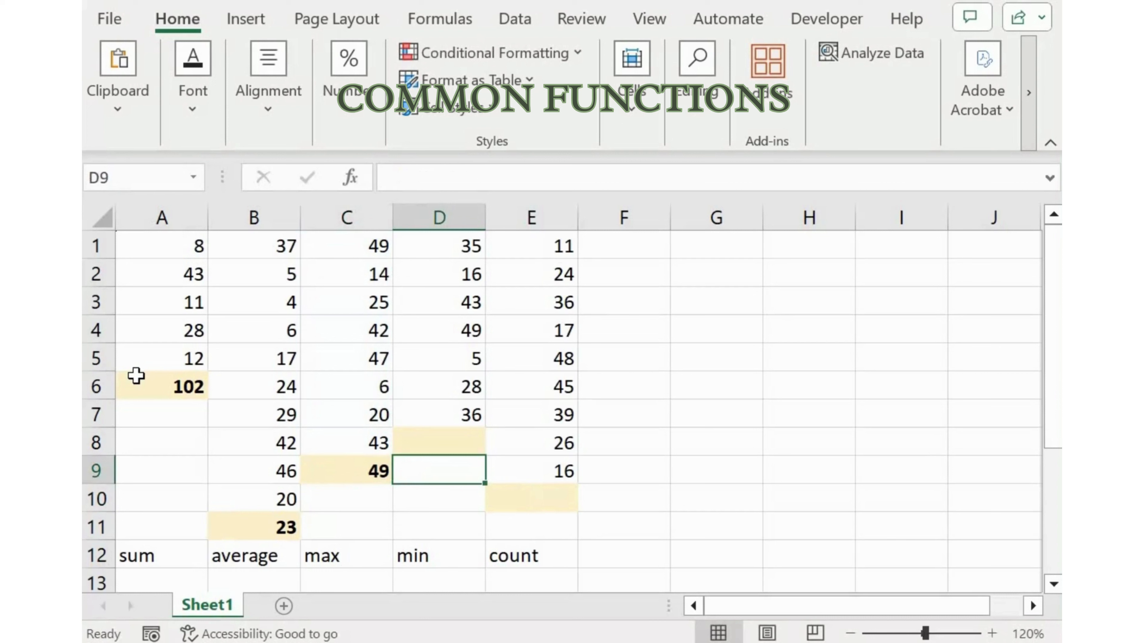
key(Up)
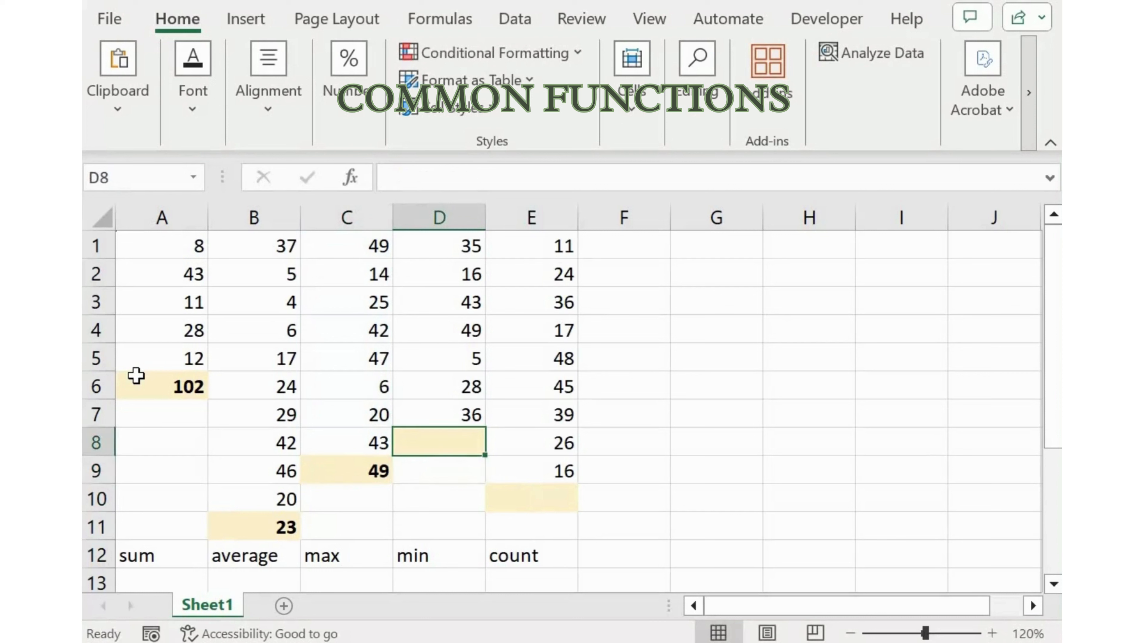
text(=MIN)
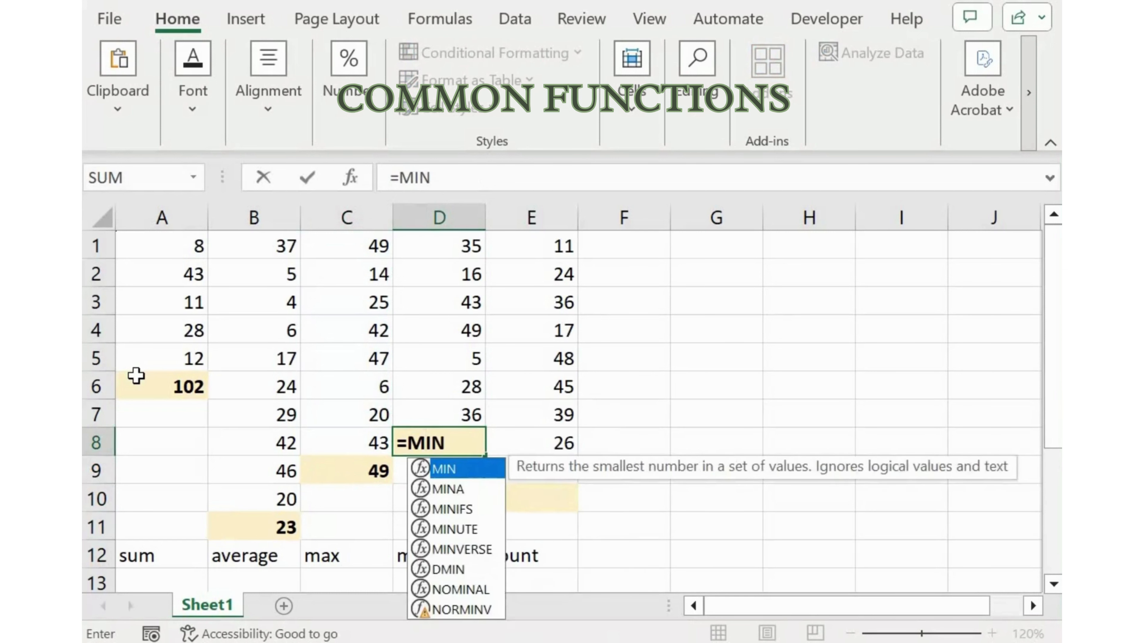
text(()
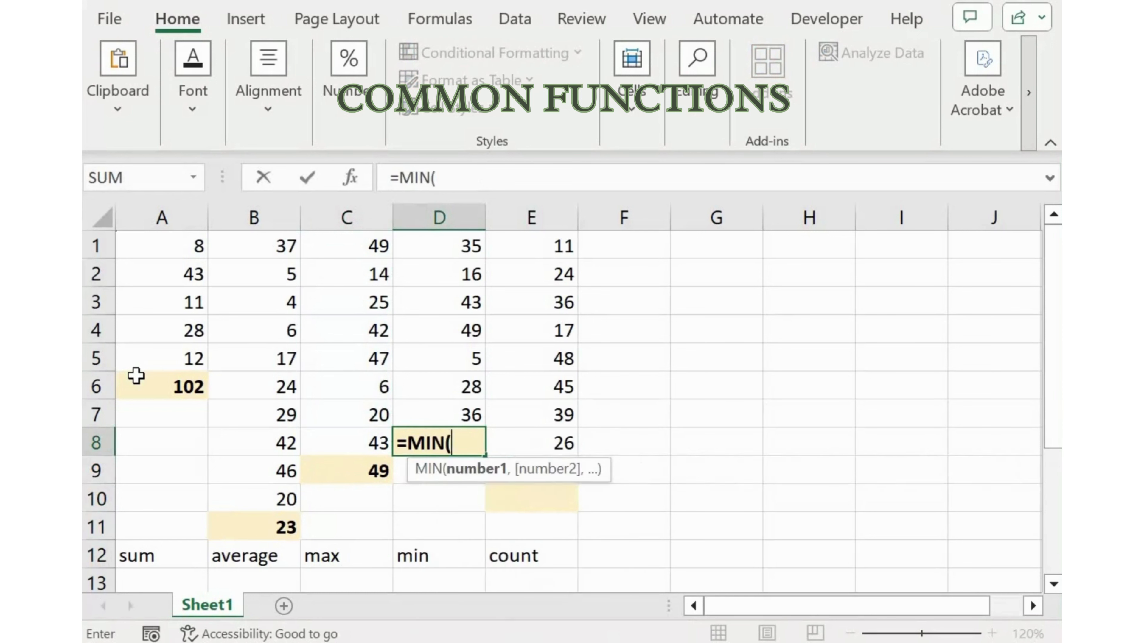
key(Up)
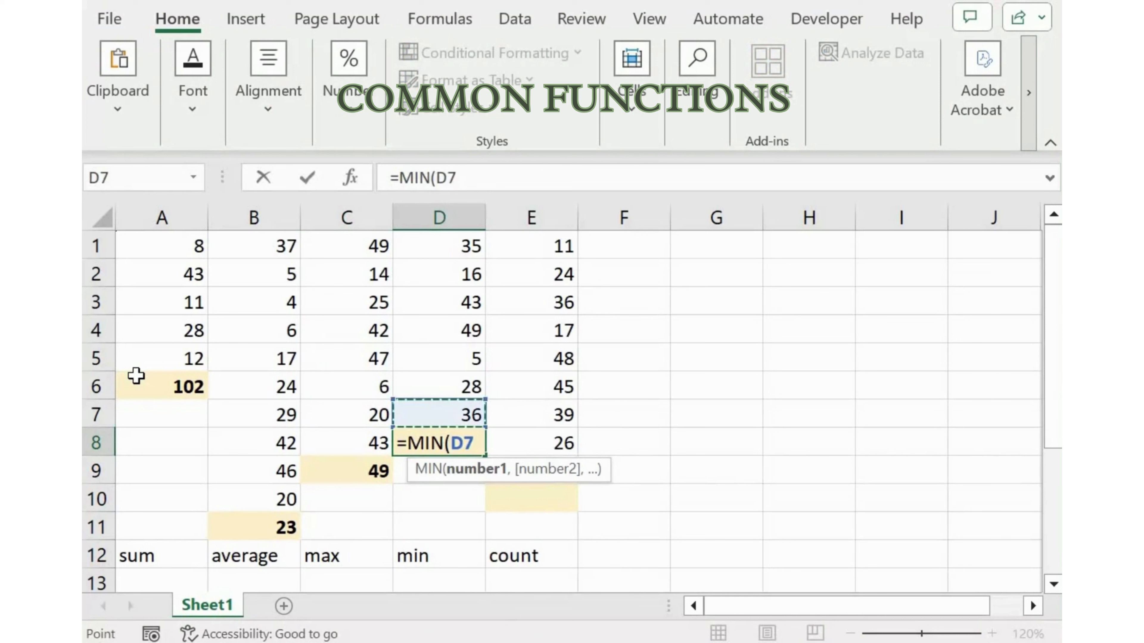
key(ctrl+shift+Up)
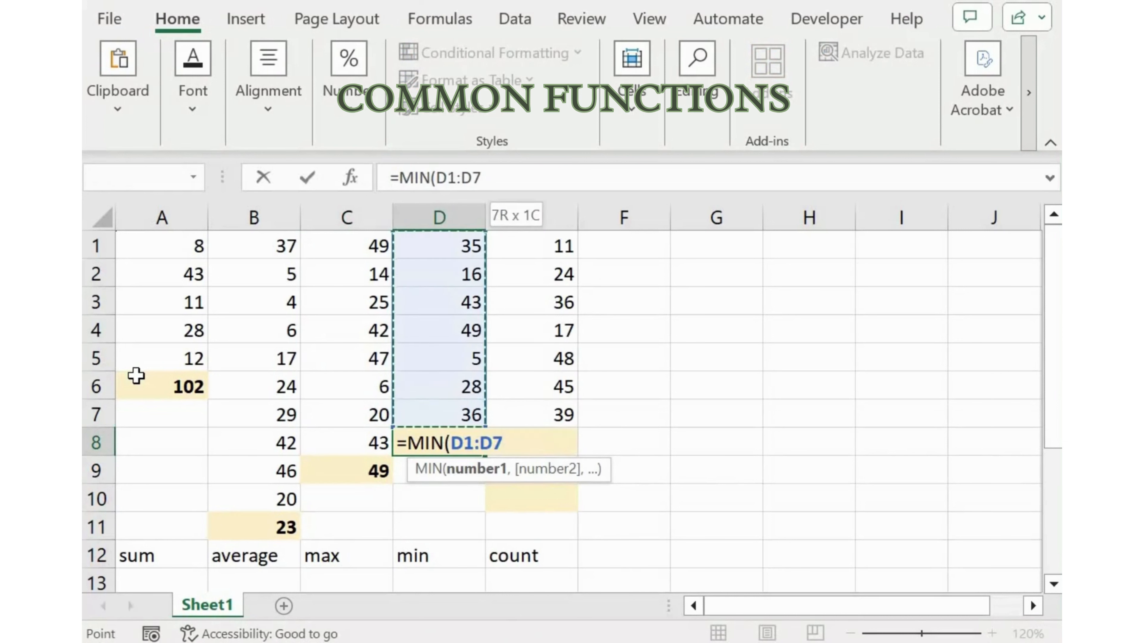
key(Return)
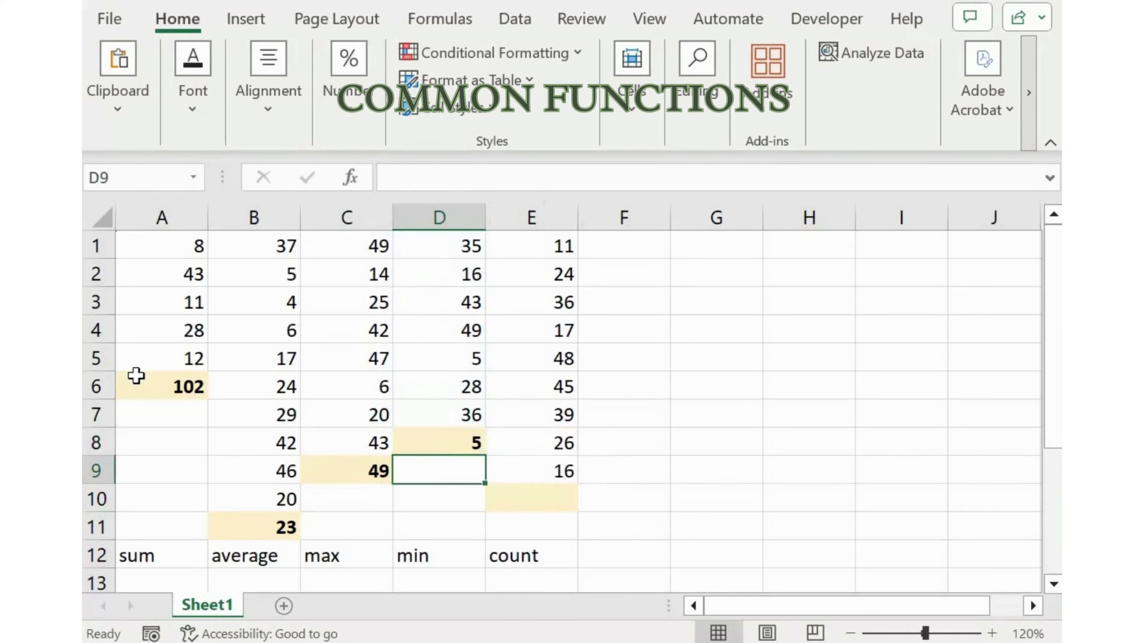
Enter a COUNT formula in E10 that counts the numbers in the range E1:E9
key(Up)
key(Right)
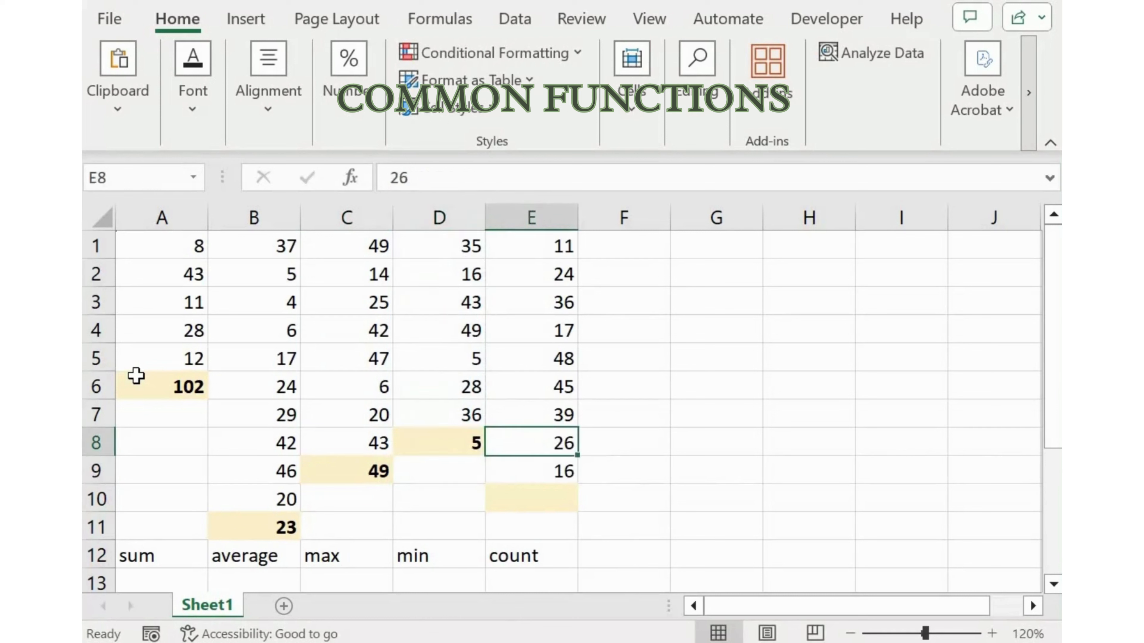
key(Down)
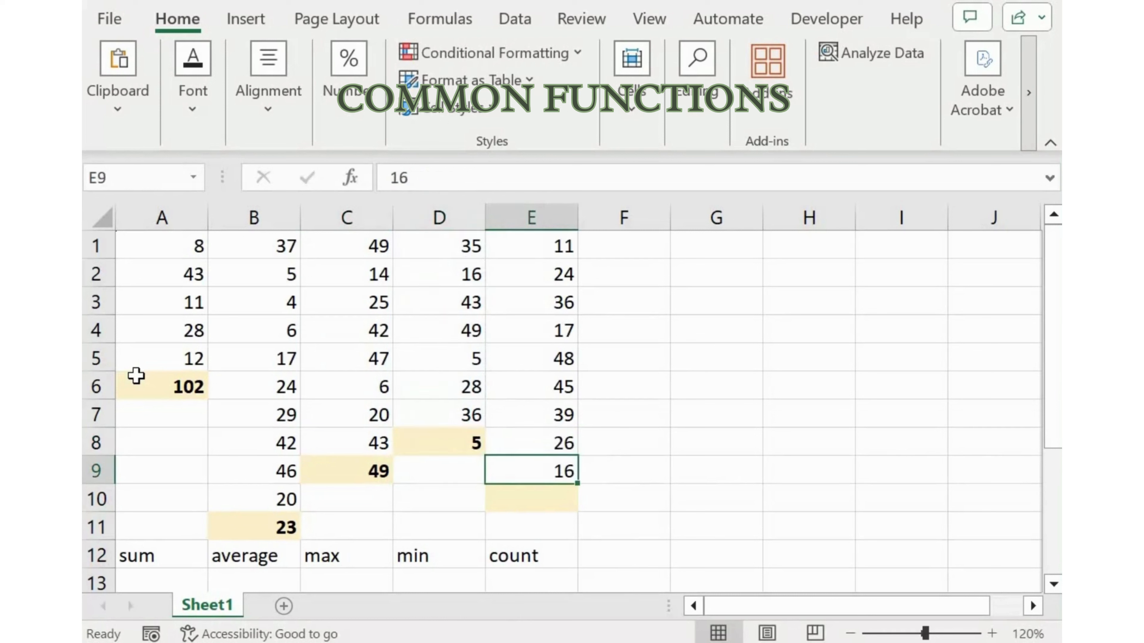
key(Down)
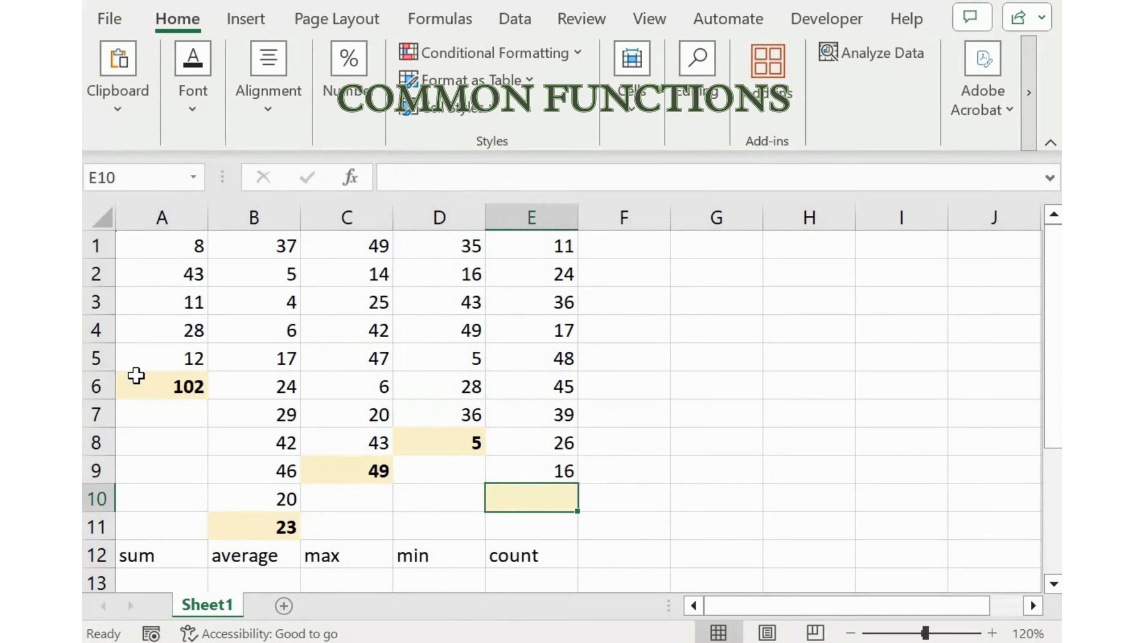
text(=C)
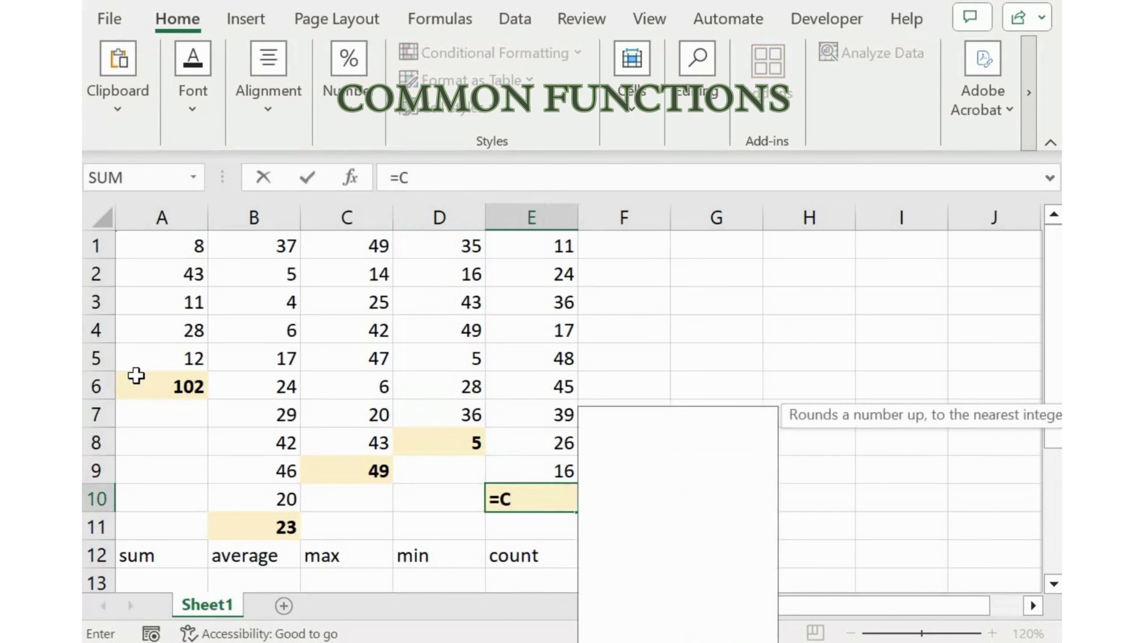
text(OUN)
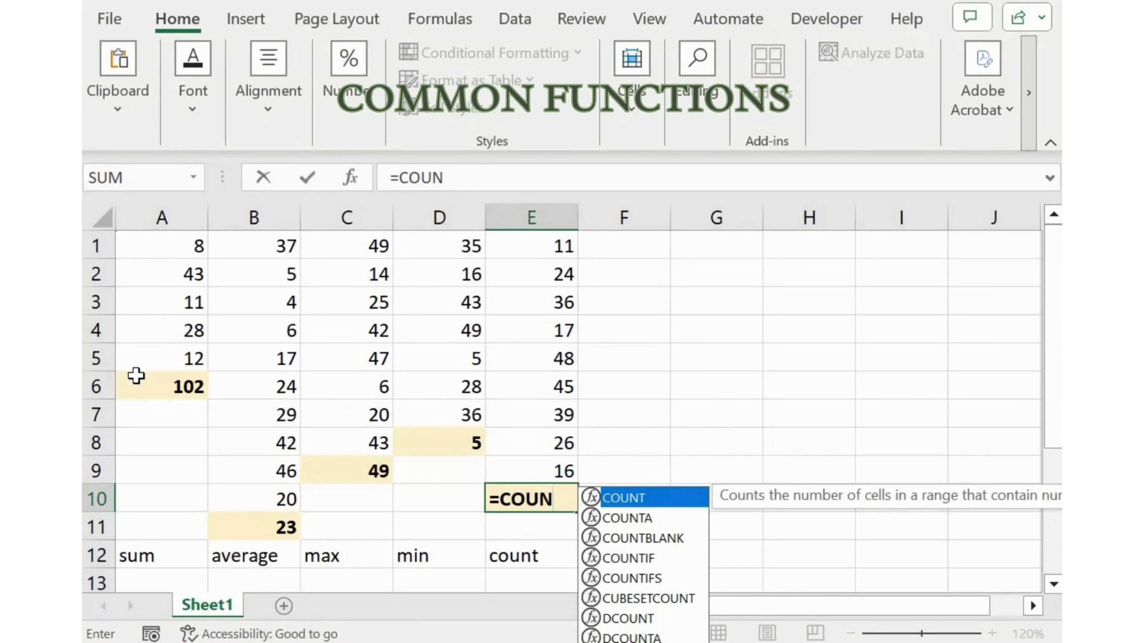
key(Tab)
key(Up)
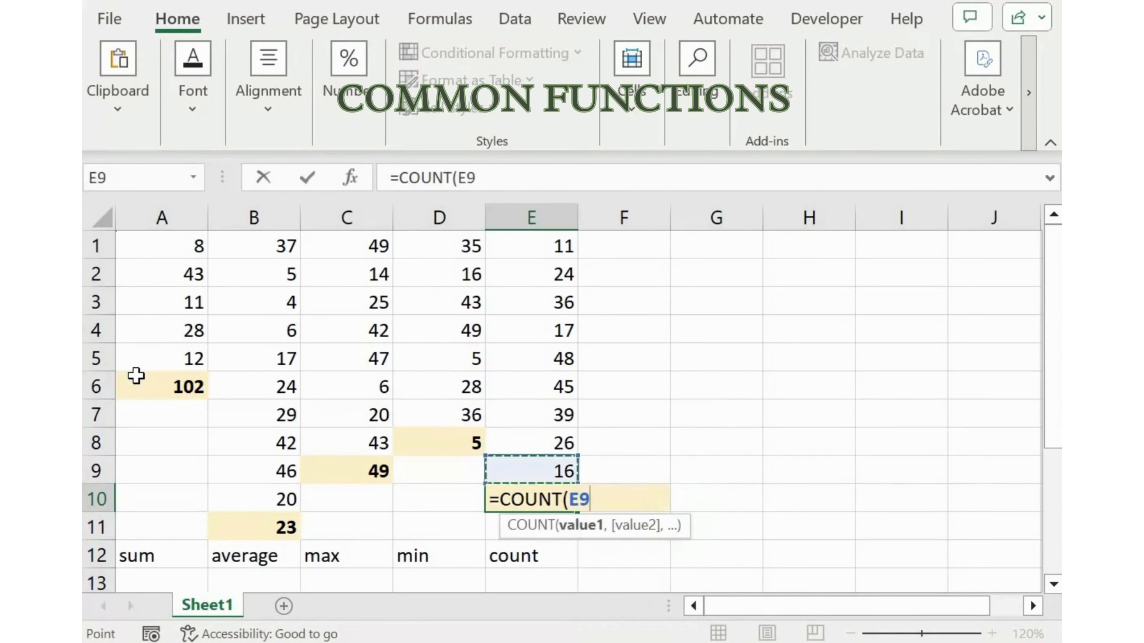
key(shift+Up)
key(shift+Up)
key(shift+Up)
key(shift+Up)
key(shift+Up)
key(shift+Up)
key(shift+Up)
key(shift+Up)
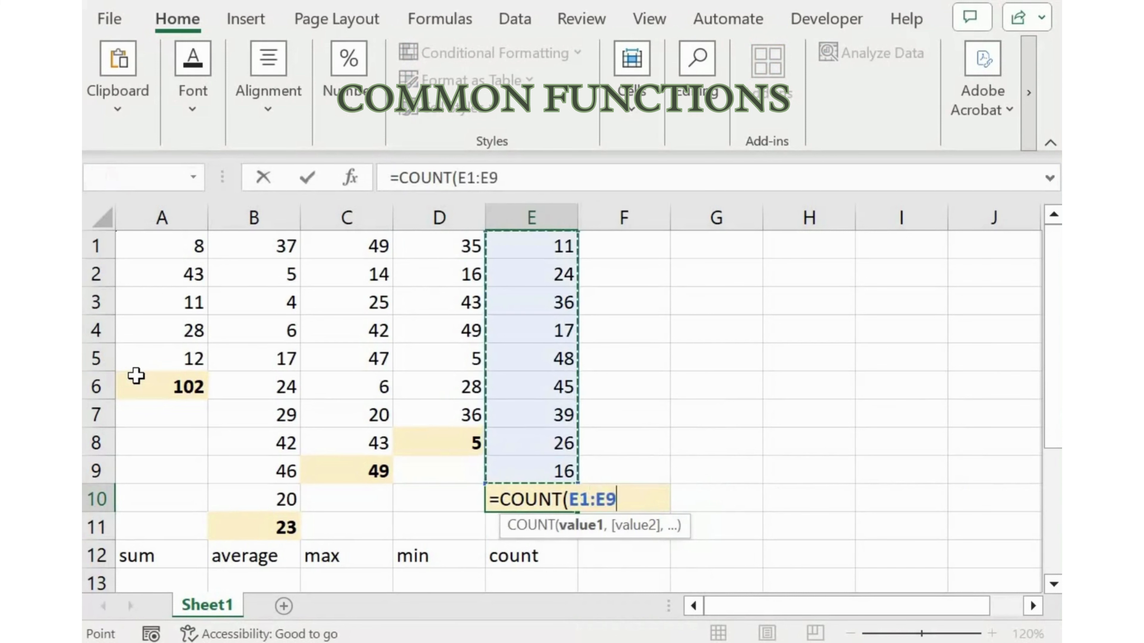
text())
key(Return)
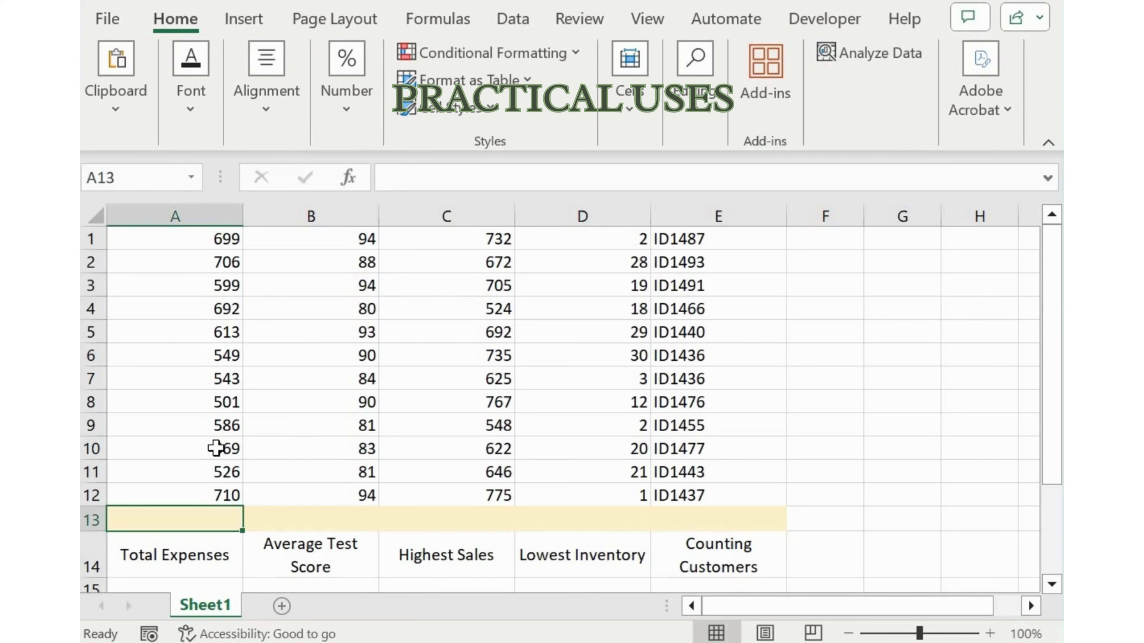
Enter a SUM formula in A13 that totals the expenses in A1:A12
text(=s)
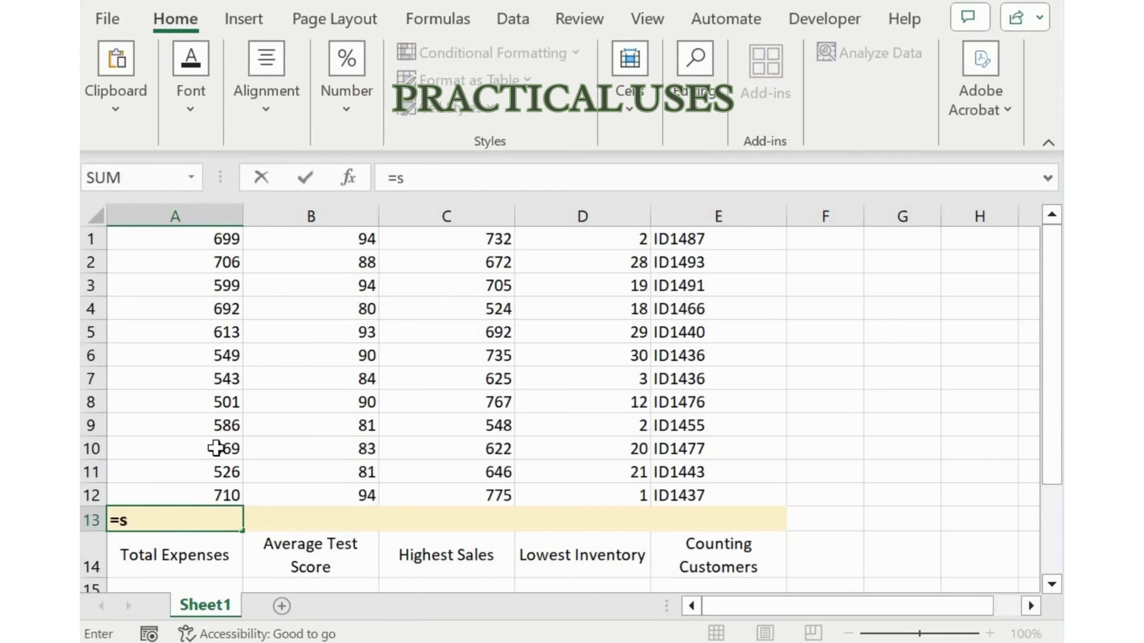
text(um()
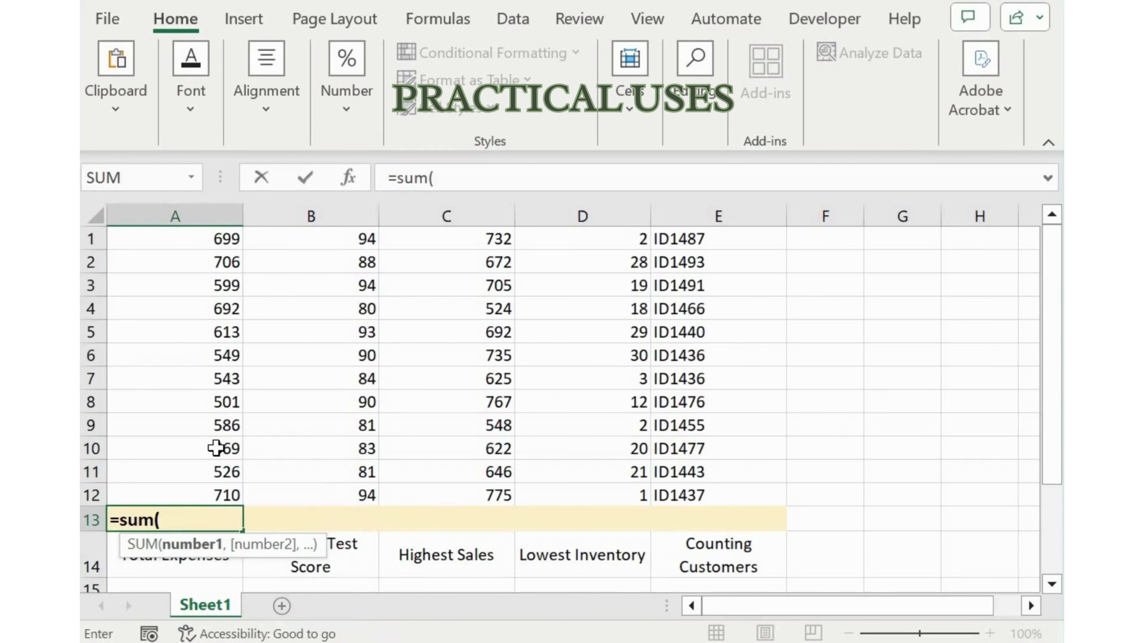
key(Up)
key(ctrl+shift+Up)
text())
key(Return)
Enter an AVERAGE formula in B13 for the test scores in B1:B12
key(Up)
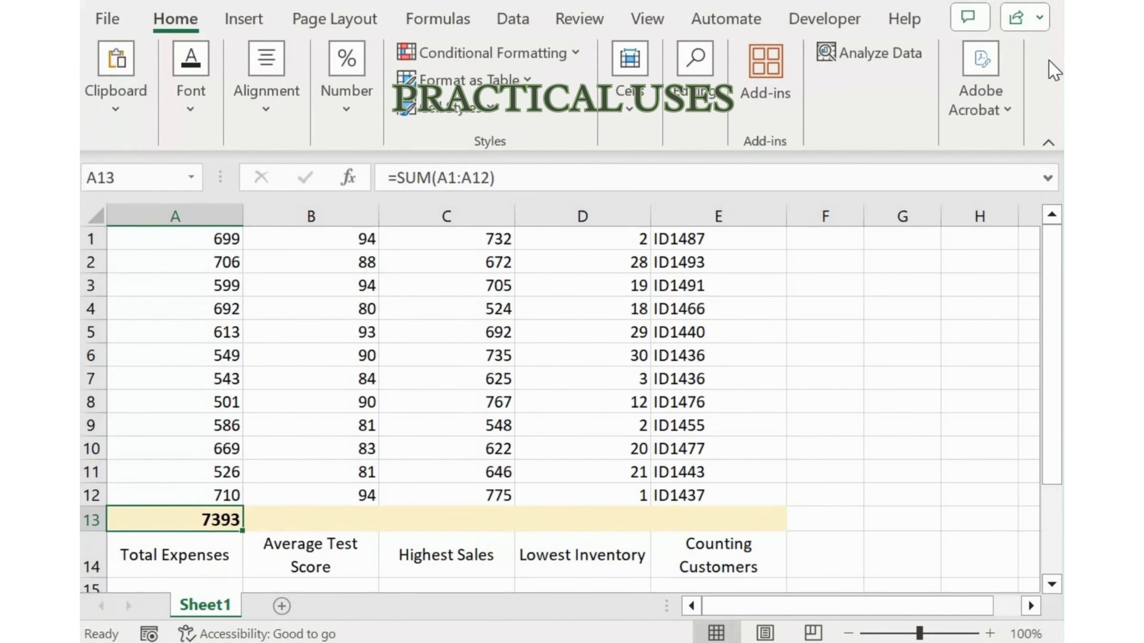
key(Right)
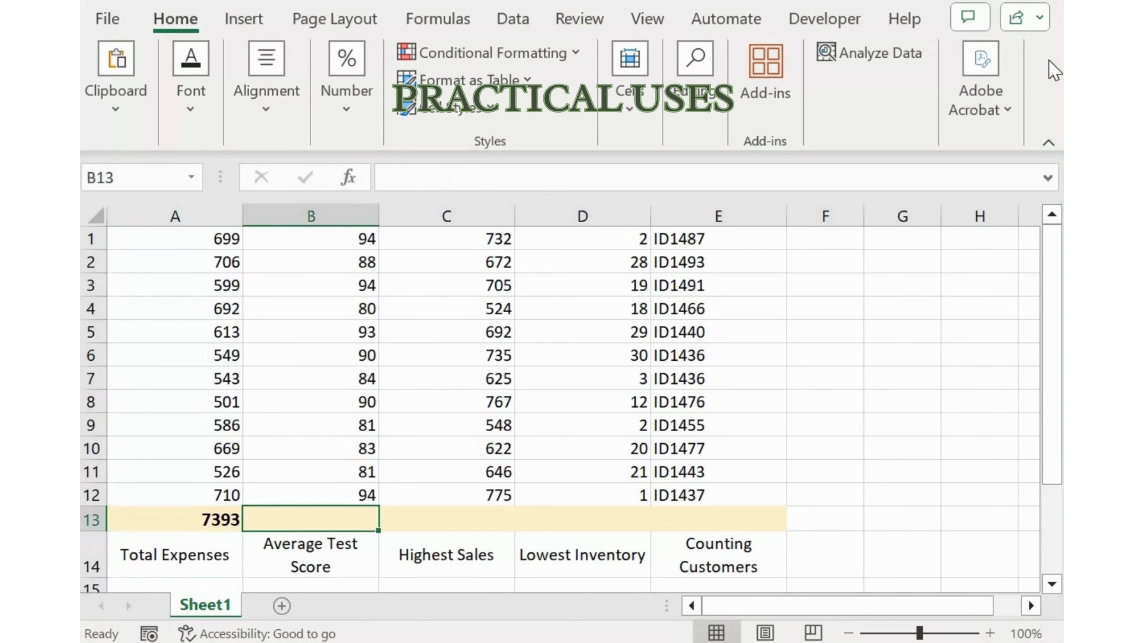
text(=avera)
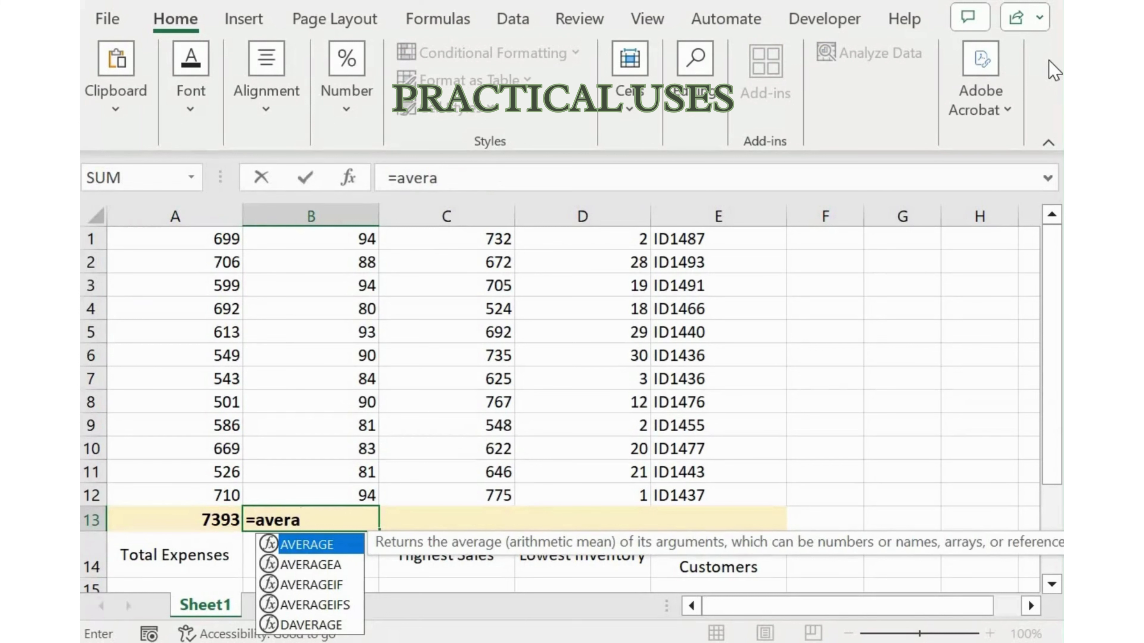
key(Tab)
key(Up)
key(ctrl+shift+Up)
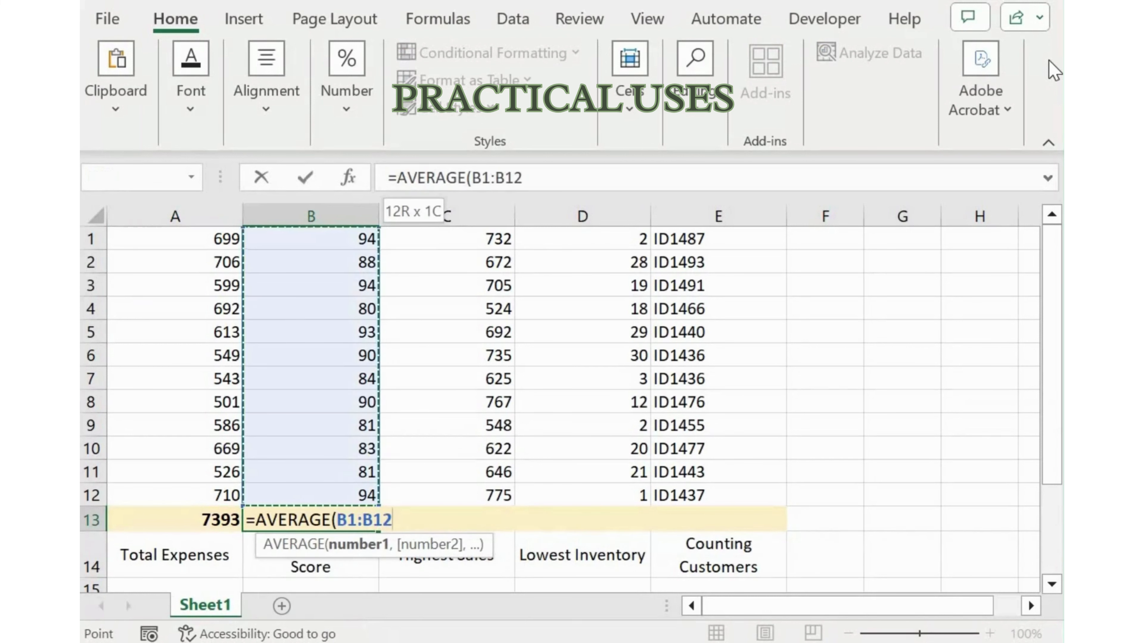
text())
key(Return)
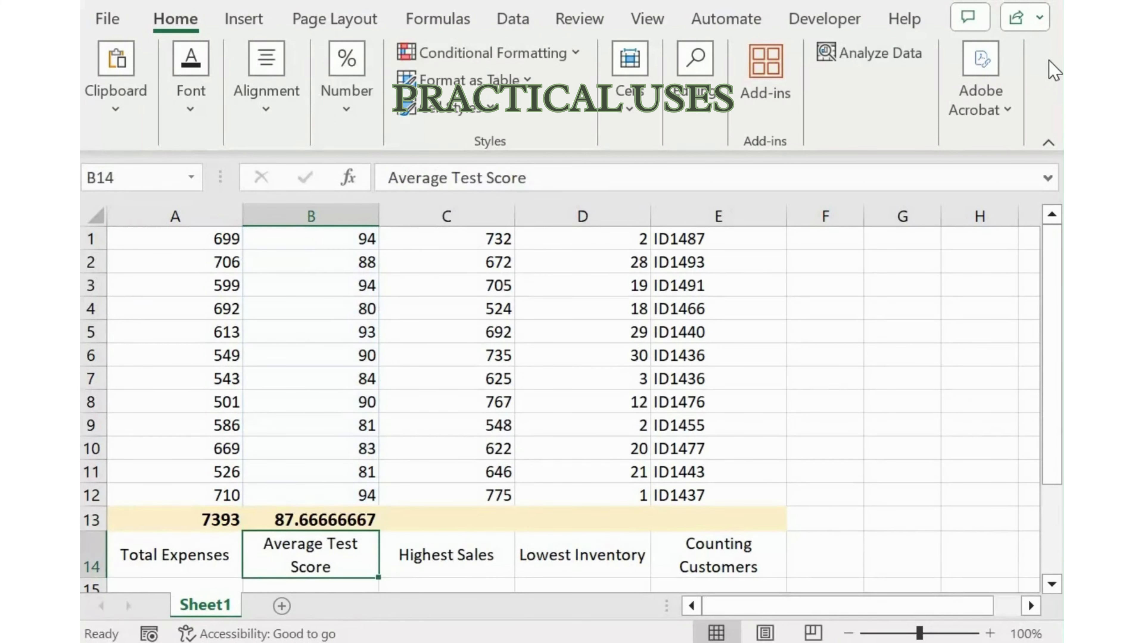
Format the average test score in B13 as a number with two decimal places
key(Up)
key(Right)
key(Left)
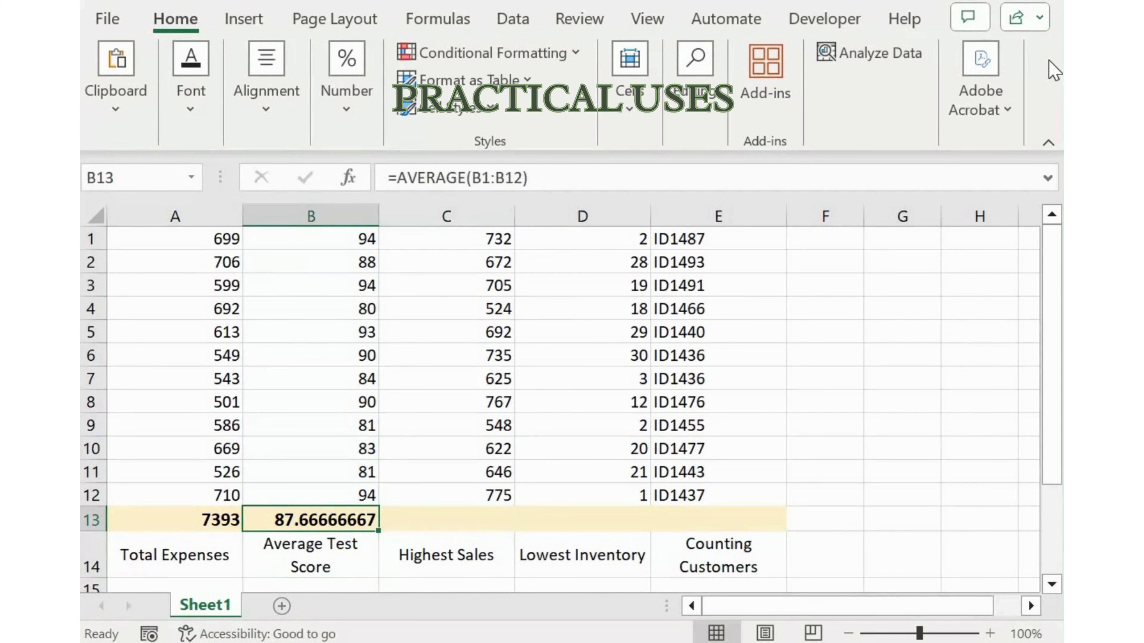
key(ctrl+shift+1)
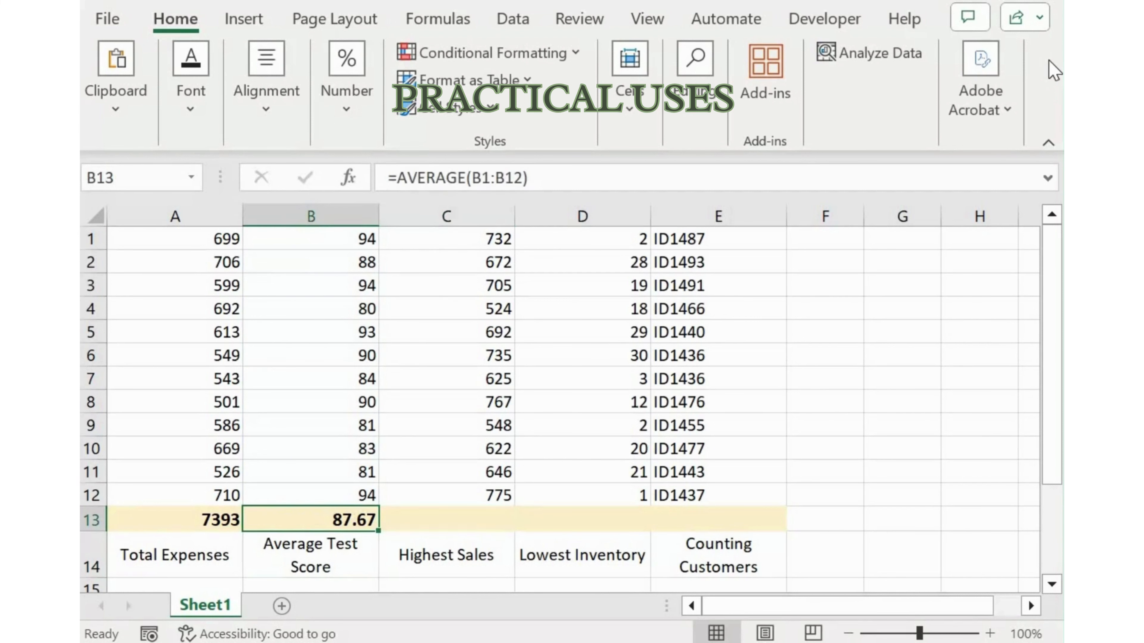
Enter a MAX formula in C13 that finds the highest sales value in C1:C12
key(Right)
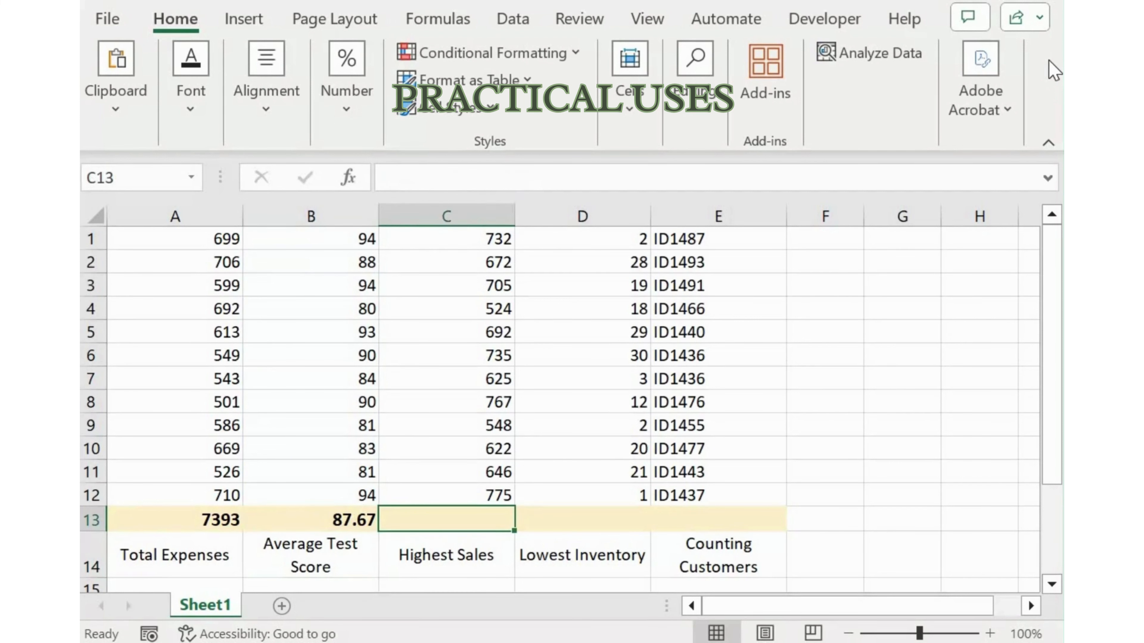
text(=ma)
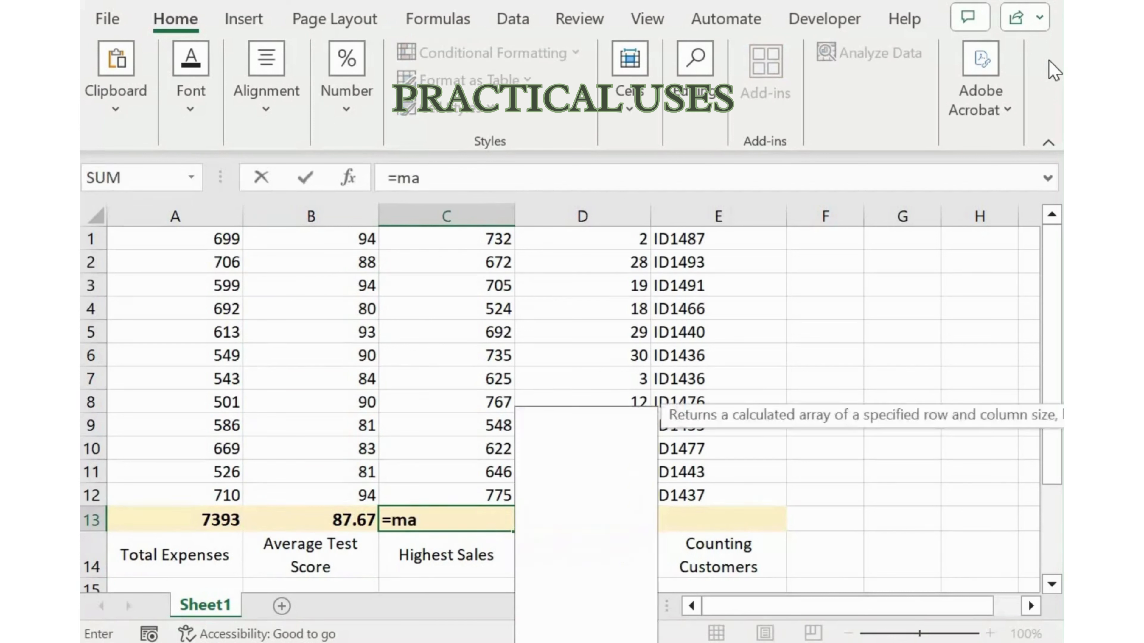
text(x()
key(Up)
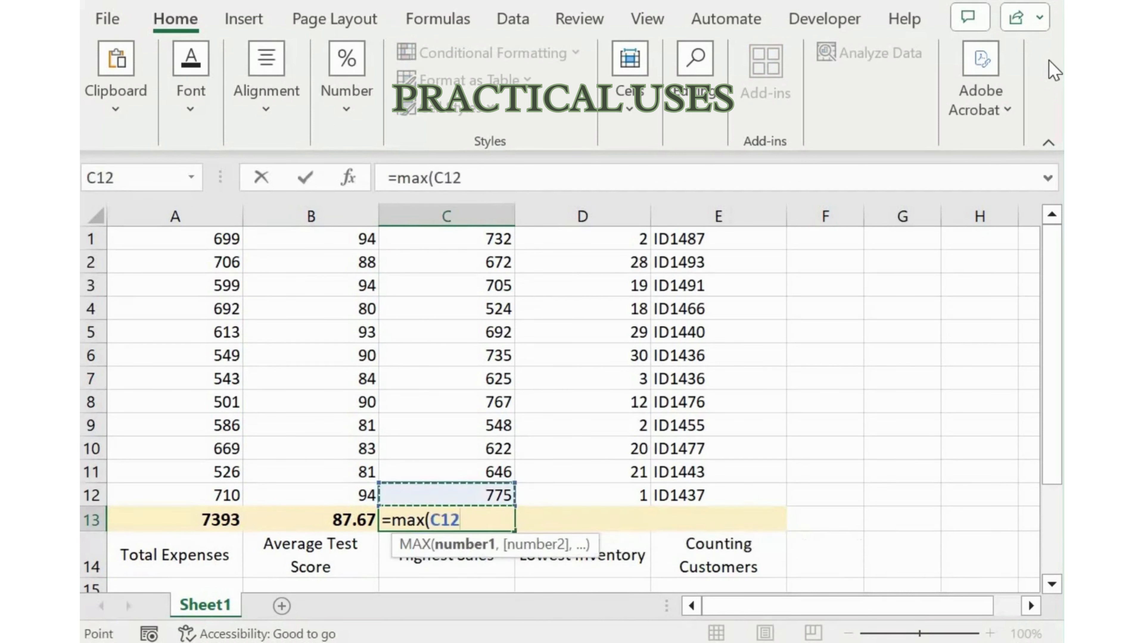
key(ctrl+shift+Up)
text())
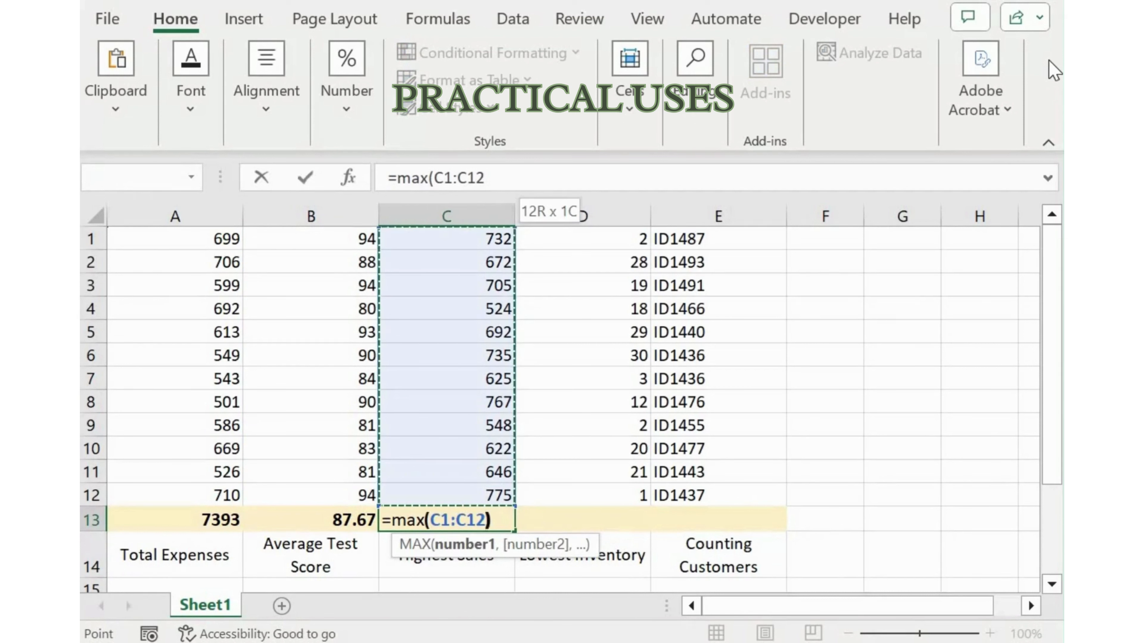
key(Return)
Enter a MIN formula in D13 that finds the lowest inventory value in D1:D12
key(Up)
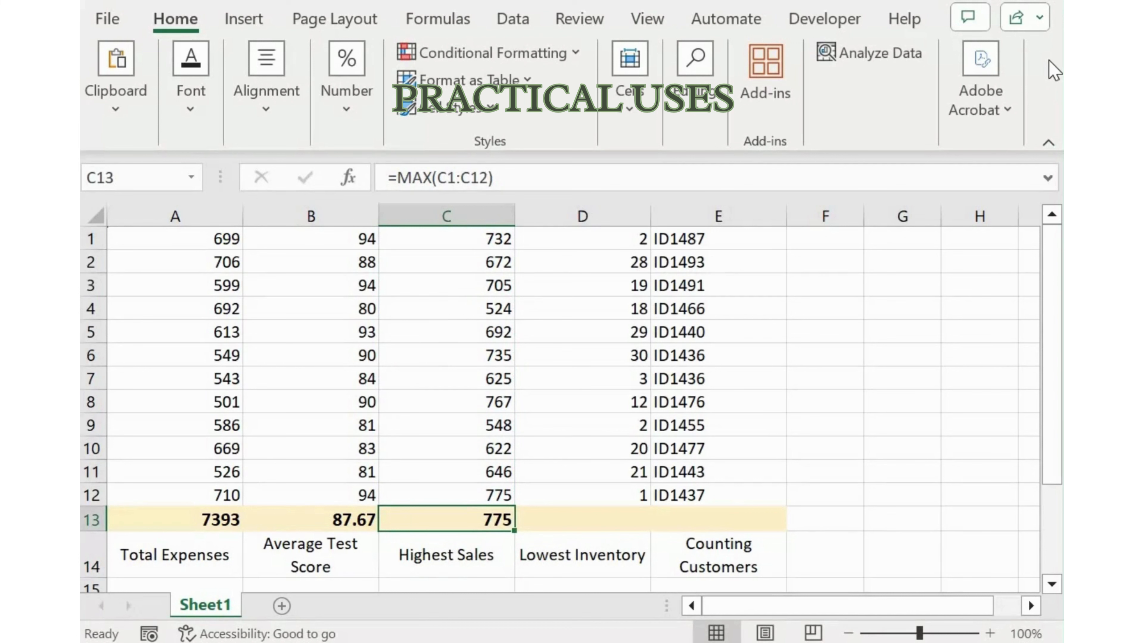
key(Right)
text(=min()
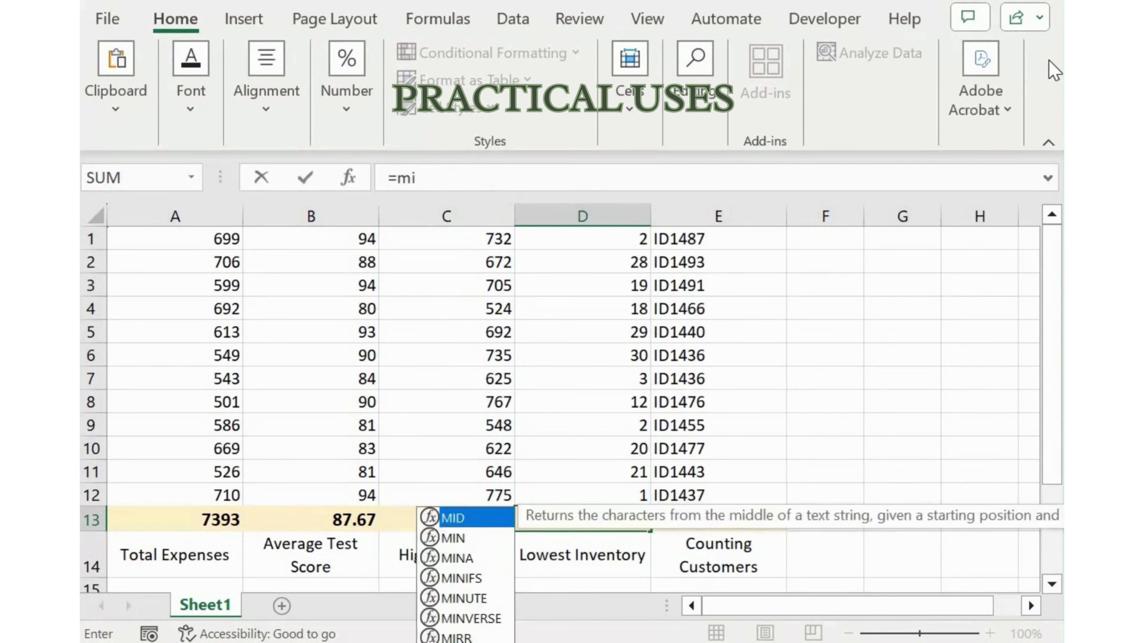
key(Up)
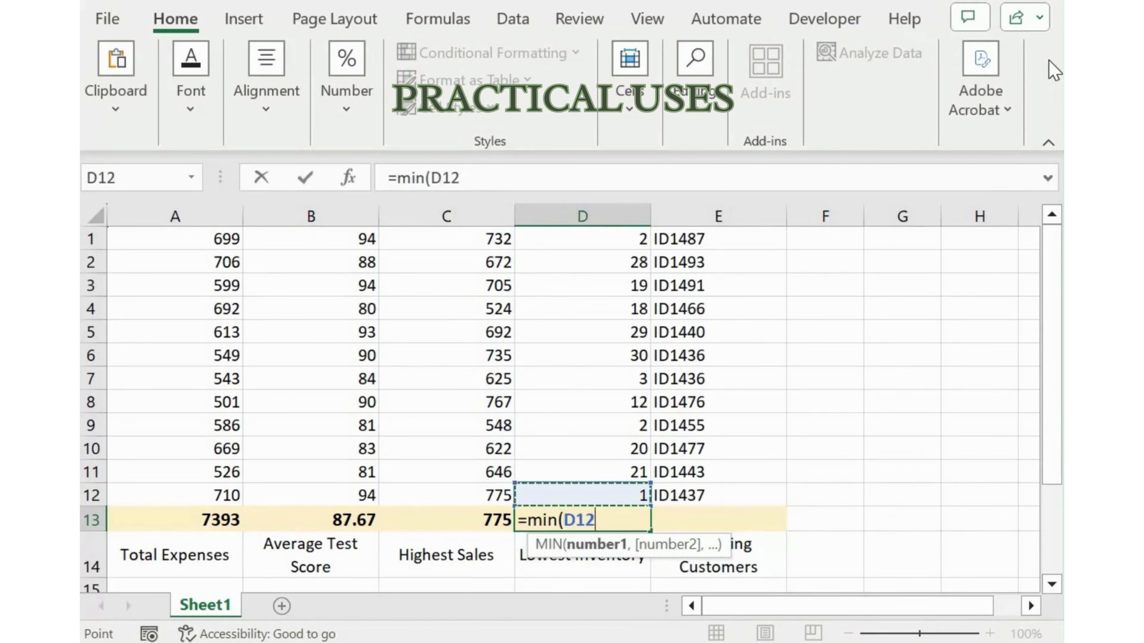
key(ctrl+shift+Up)
text())
key(Return)
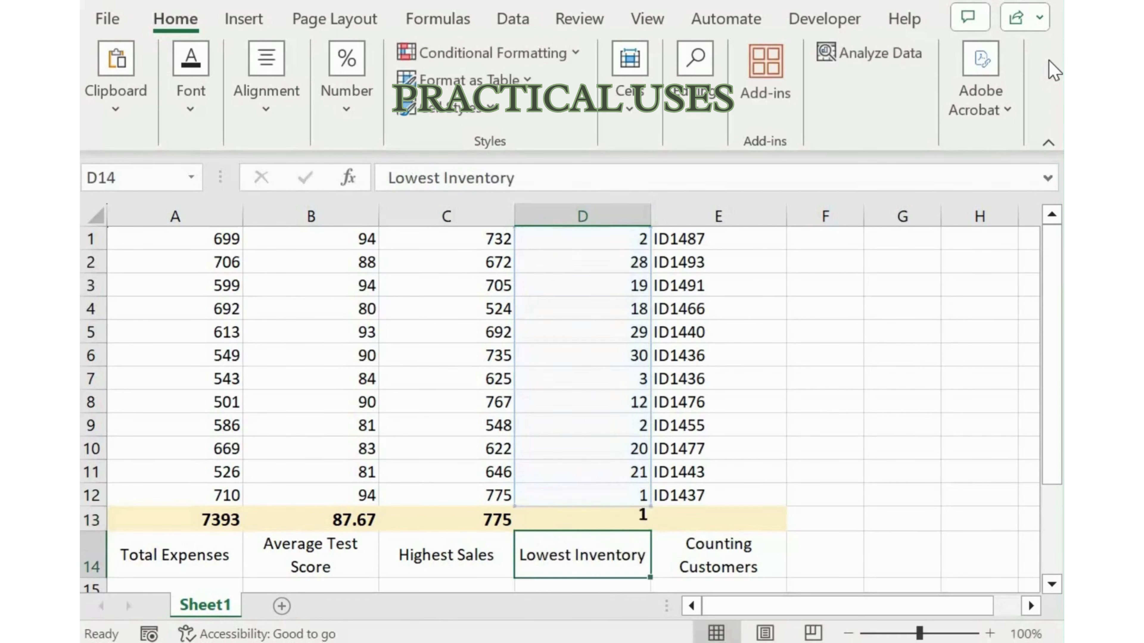
Enter a COUNT formula in E13 that counts the customer entries in E1:E12
key(Up)
key(Right)
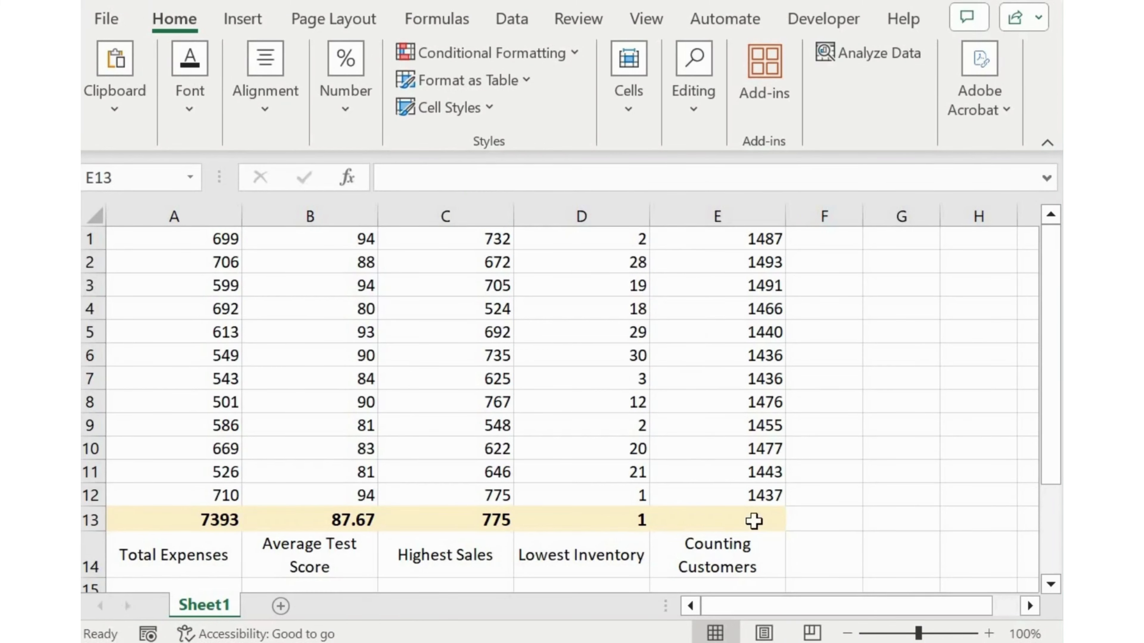
click(757, 521)
text(=c)
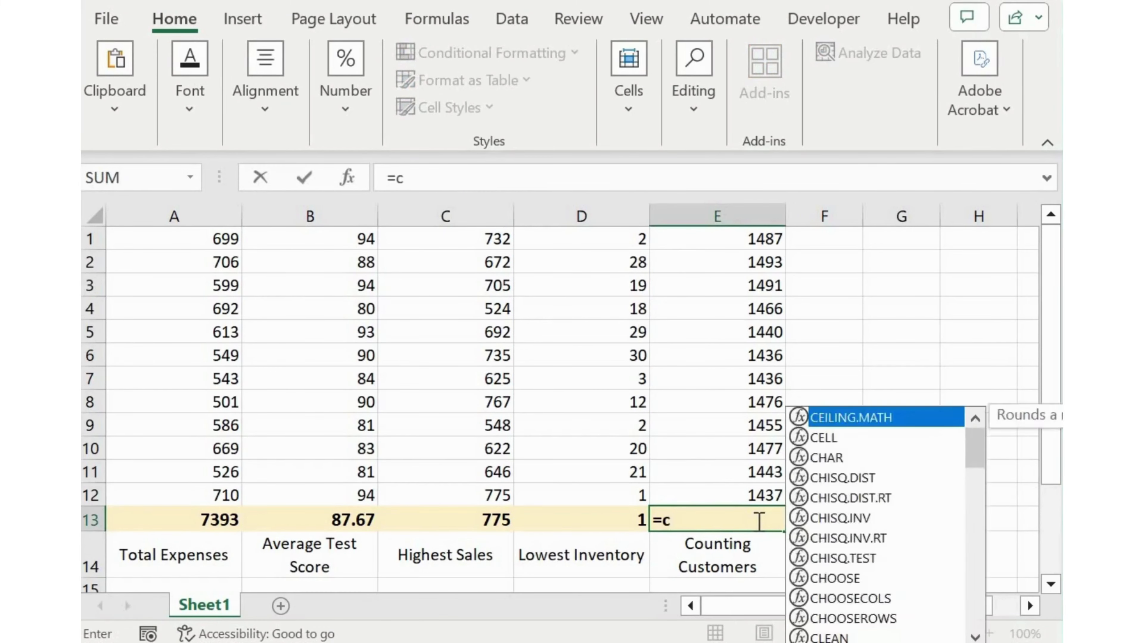
text(ount()
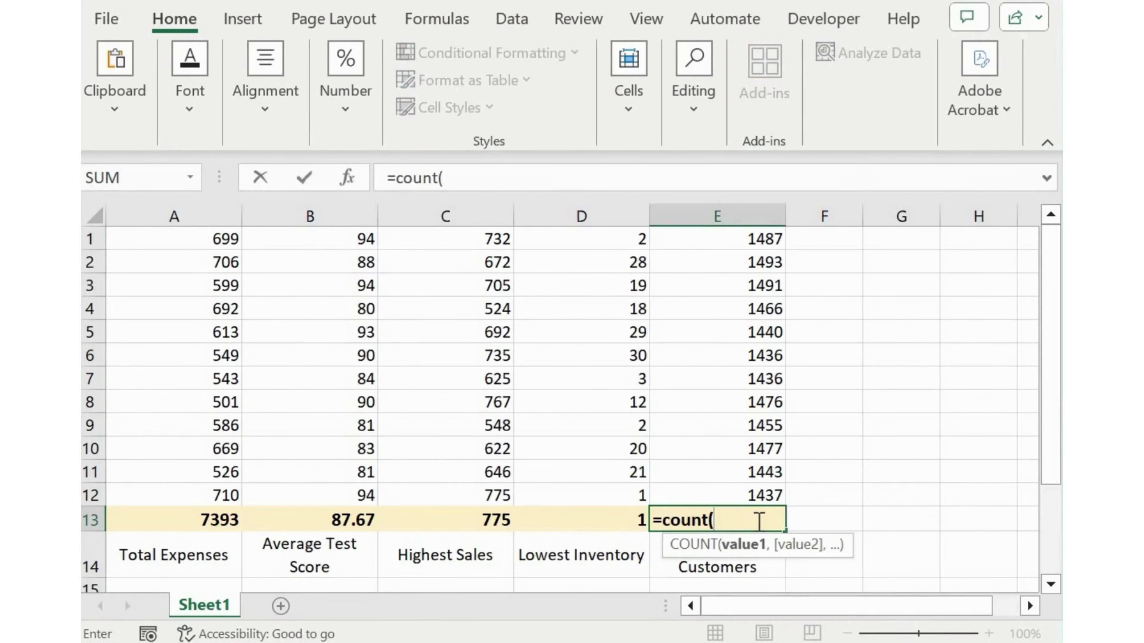
key(Up)
key(ctrl+shift+Up)
text())
key(Return)
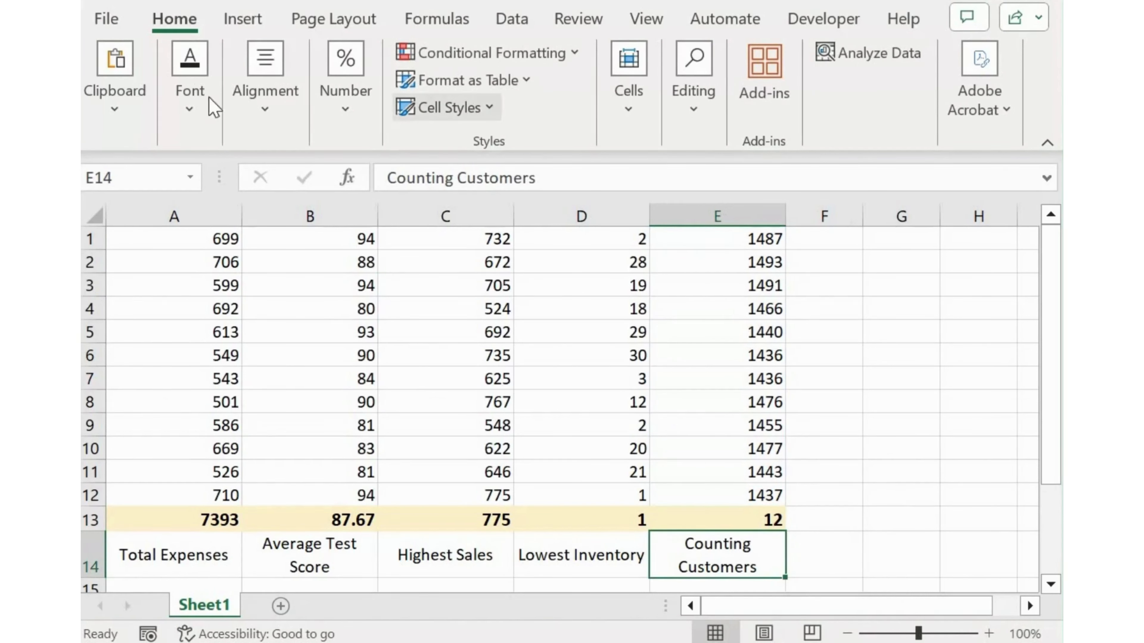
Clear E13 and re-enter the COUNT formula for the range E1:E12
click(757, 521)
key(Delete)
text(=c)
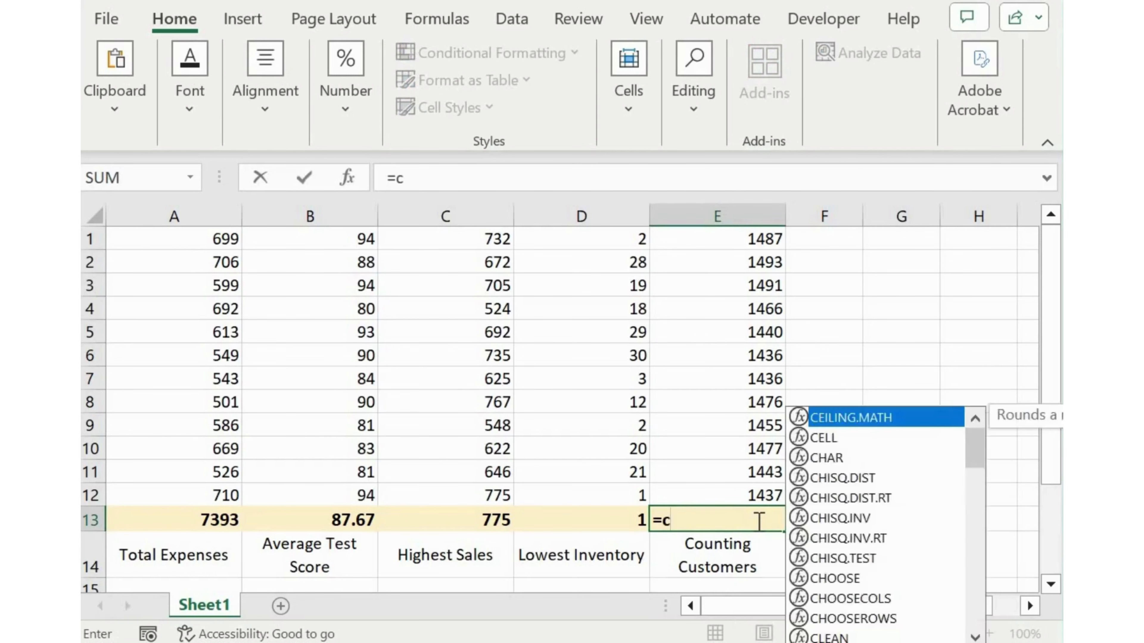
text(ount()
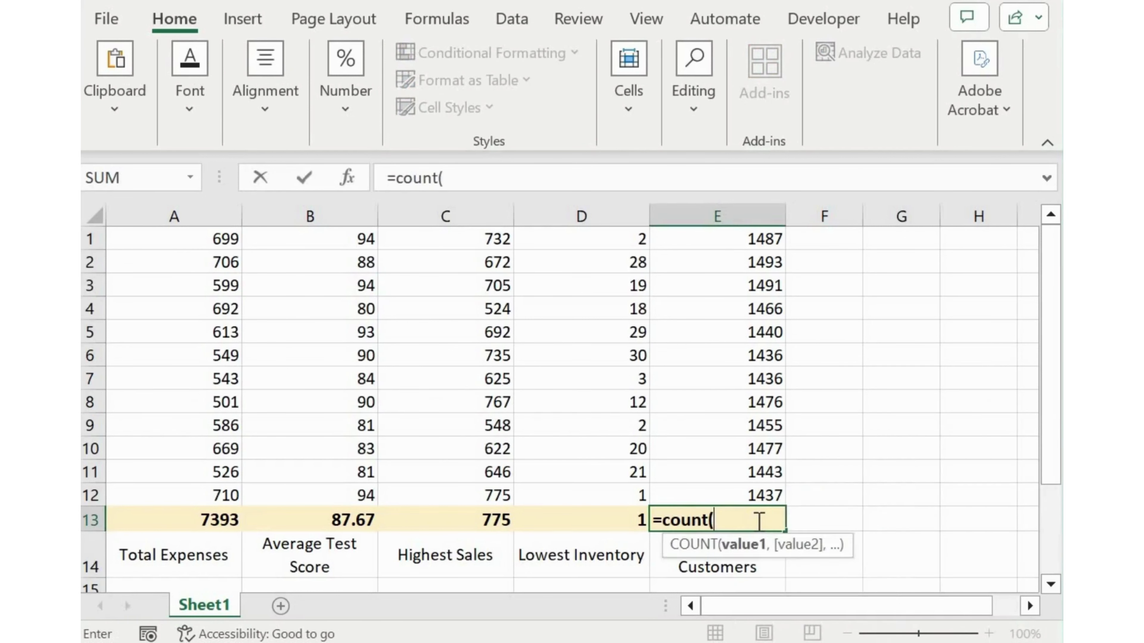
key(Up)
key(ctrl+shift+Up)
text())
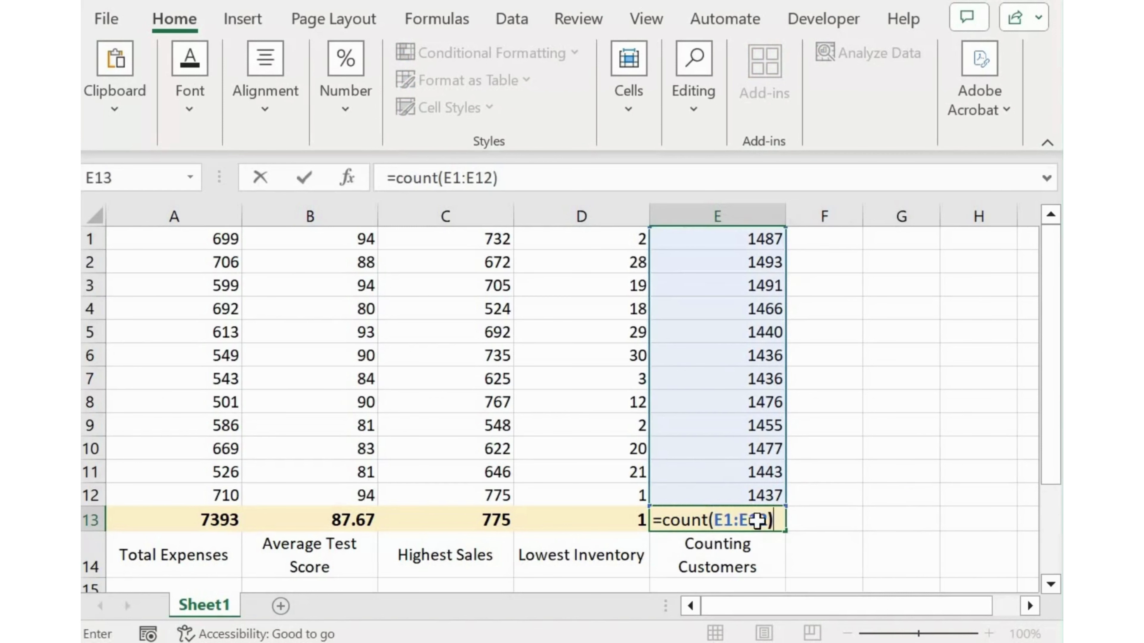
key(Return)
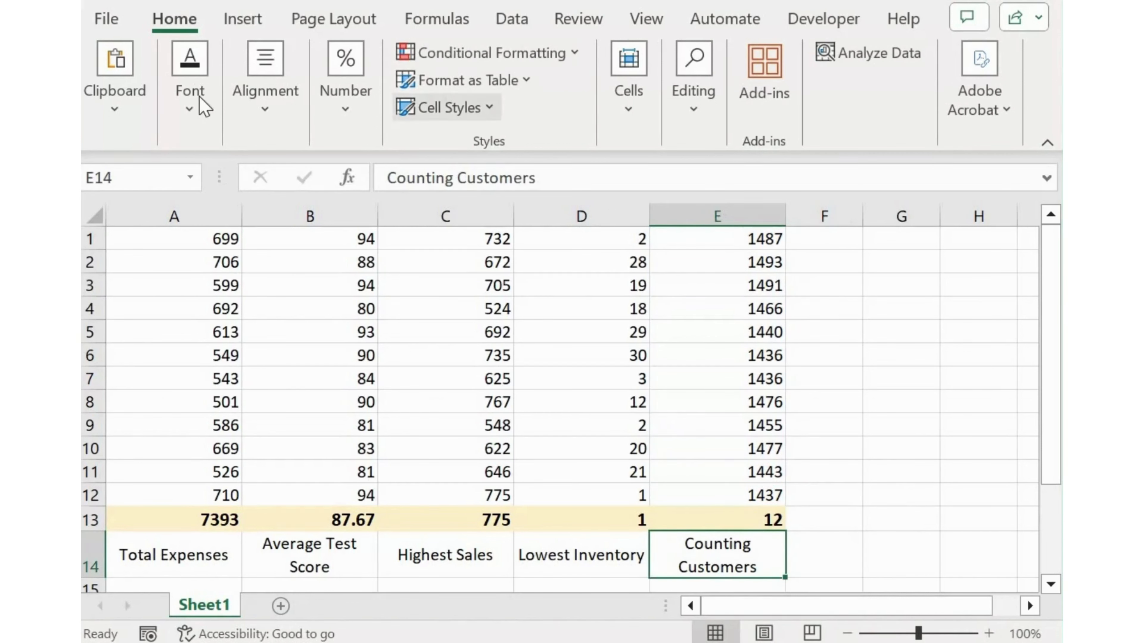
Clear the customer count in E13 and rebuild it as a COUNT formula over E1:E12
click(753, 521)
key(Delete)
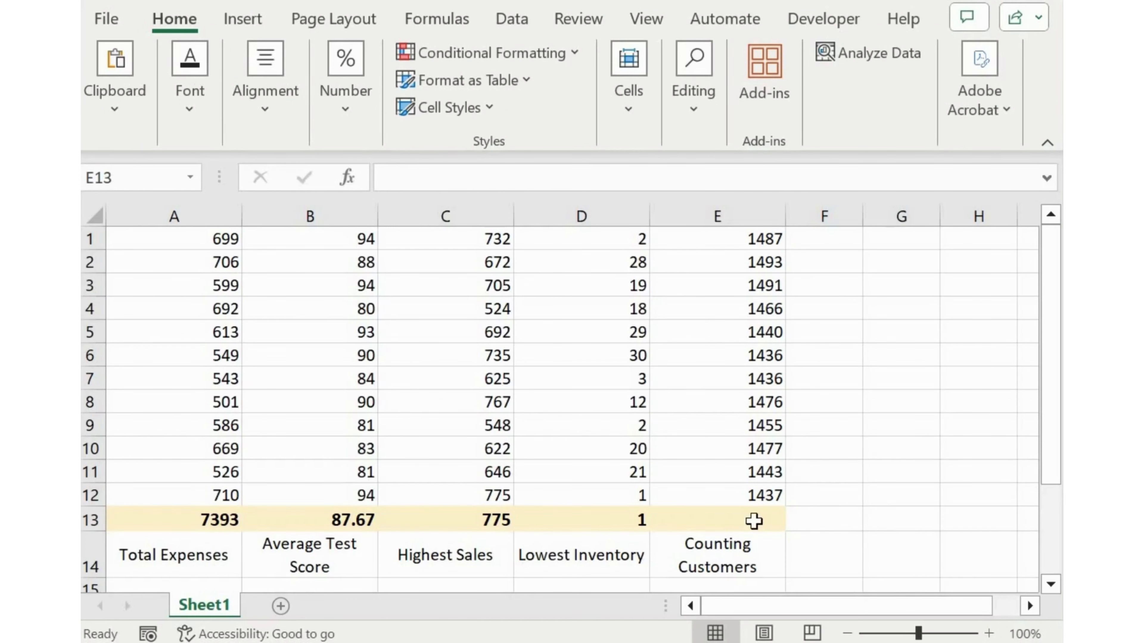
text(=c)
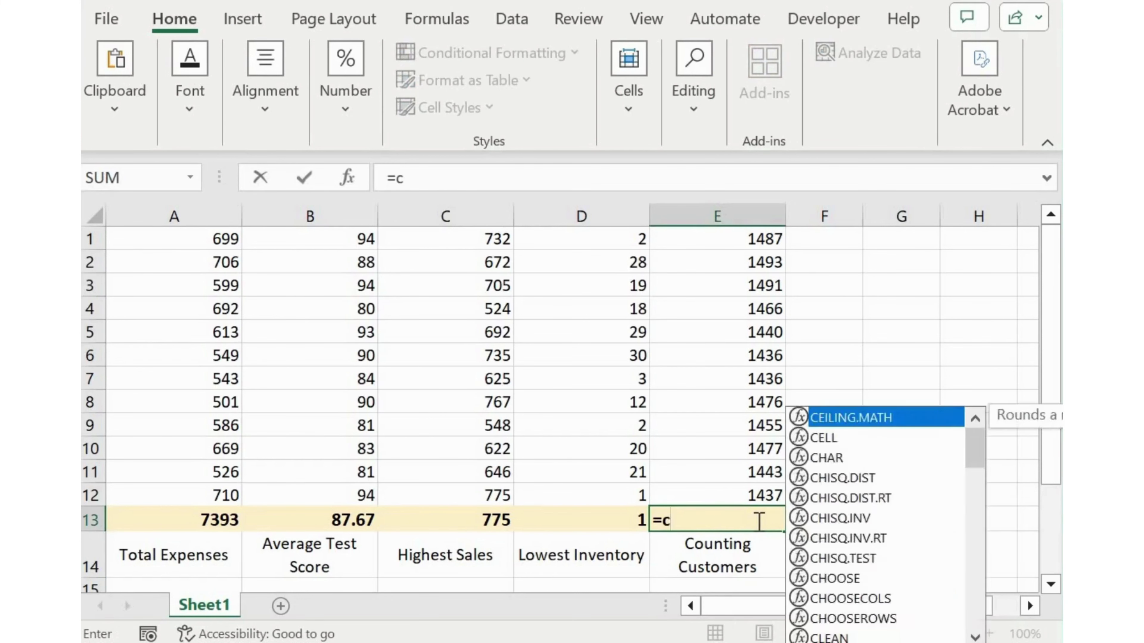
text(ount()
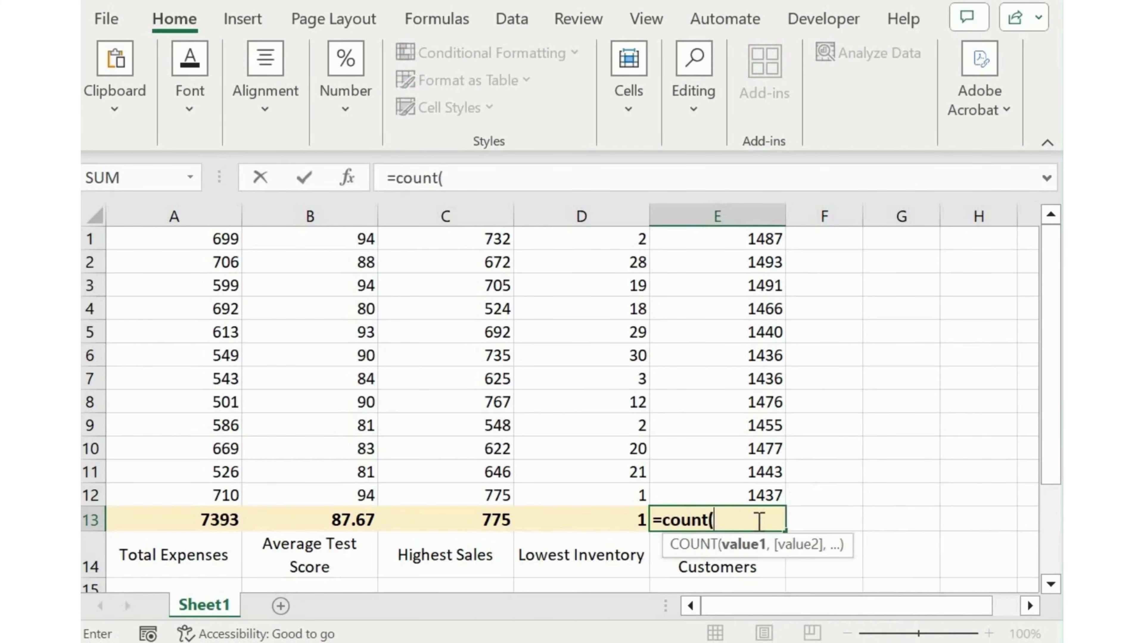
key(Up)
key(ctrl+shift+Up)
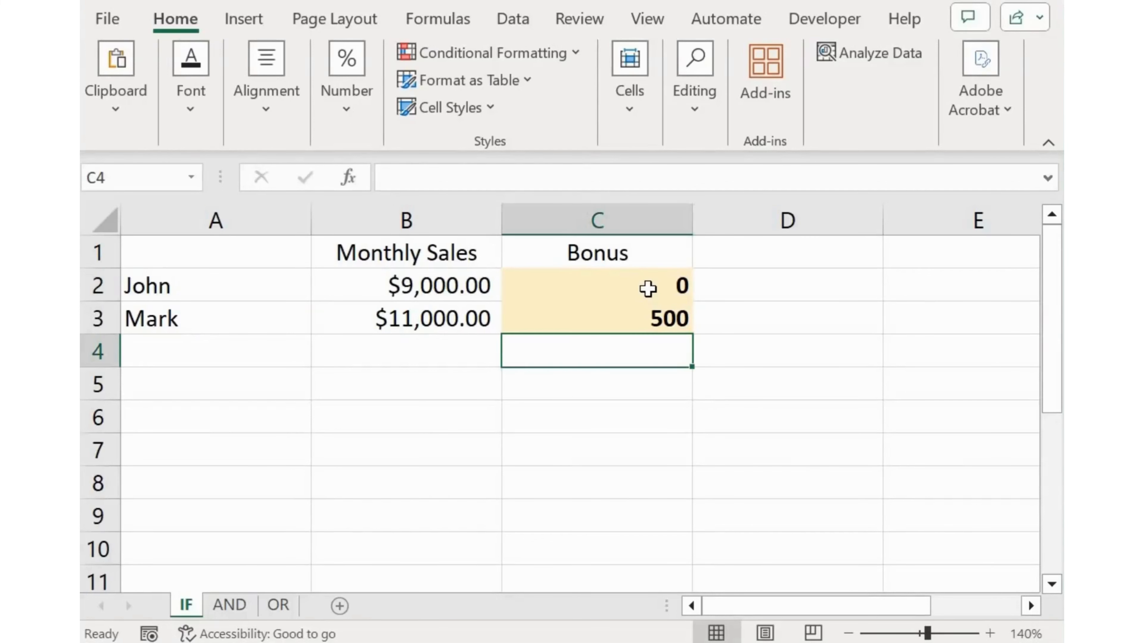
Inspect the IF bonus formulas in C2 and C3 and the monthly sales cells they reference
key(Up)
key(Up)
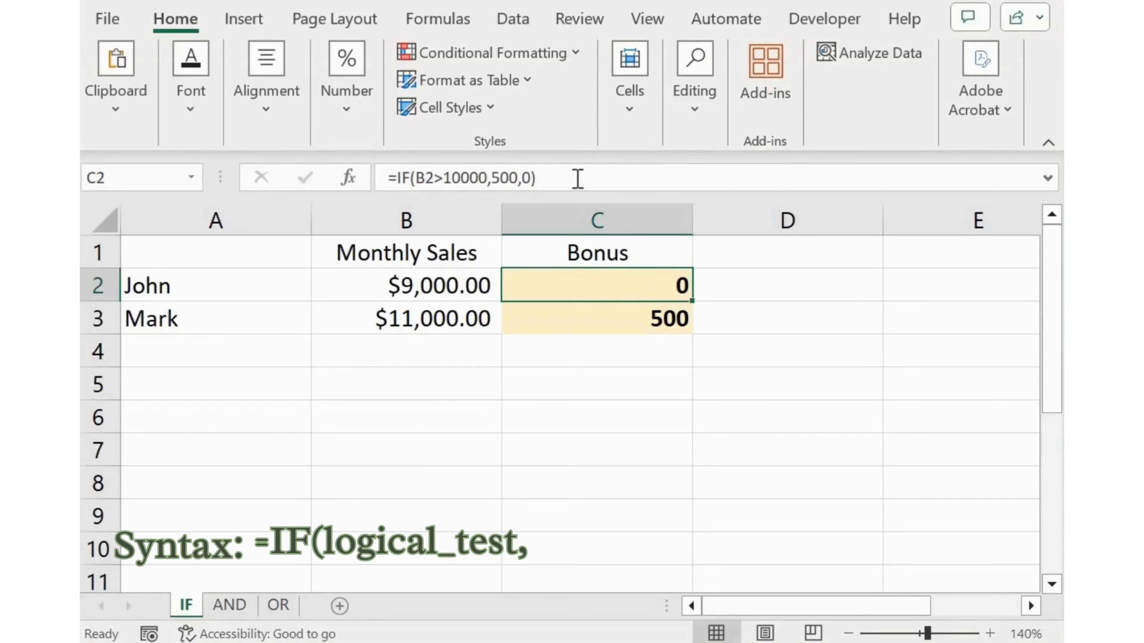
click(659, 174)
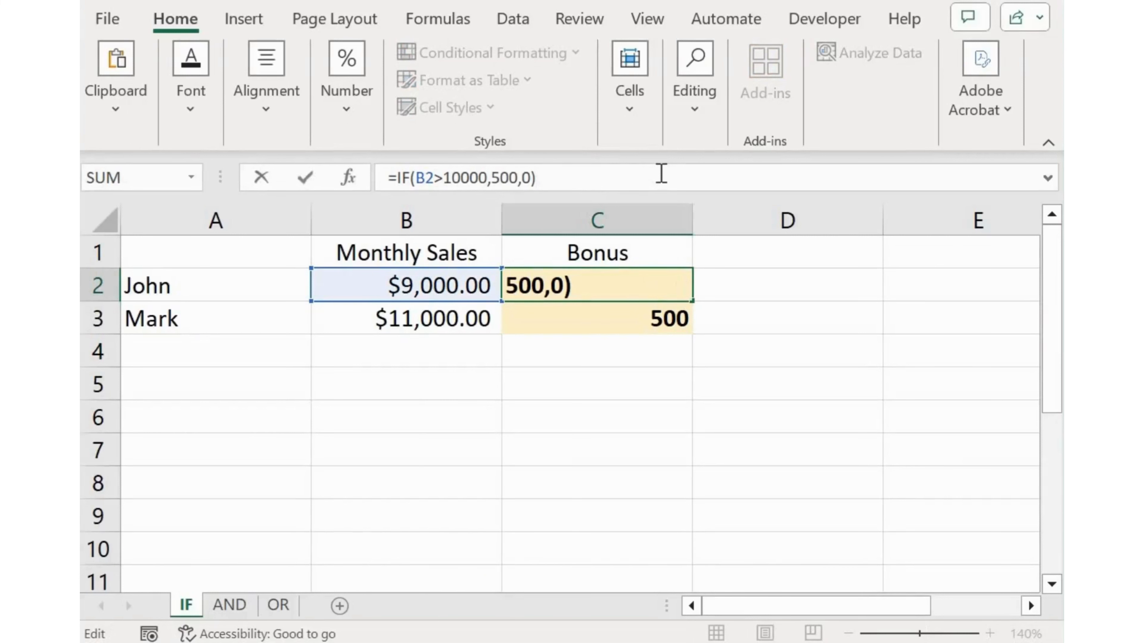
key(Return)
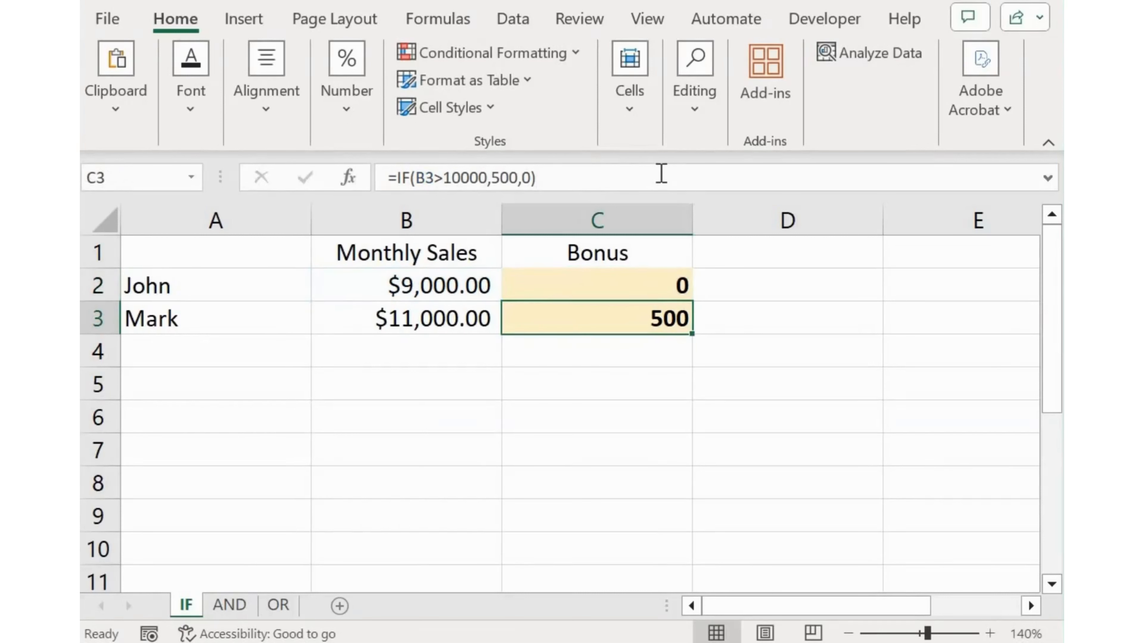
click(661, 177)
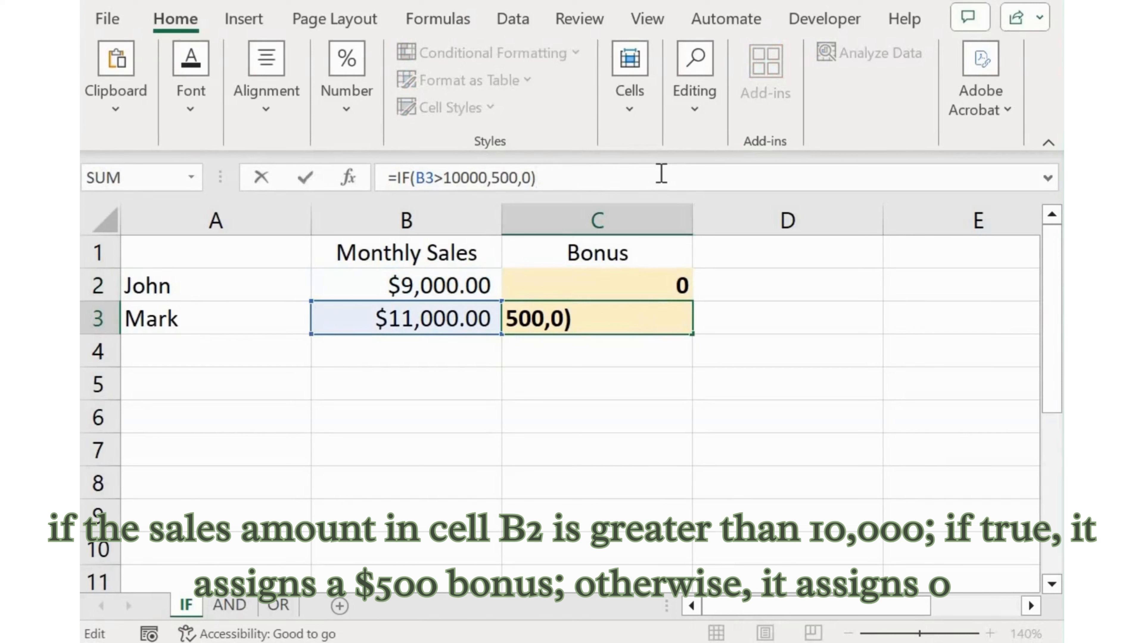
key(Return)
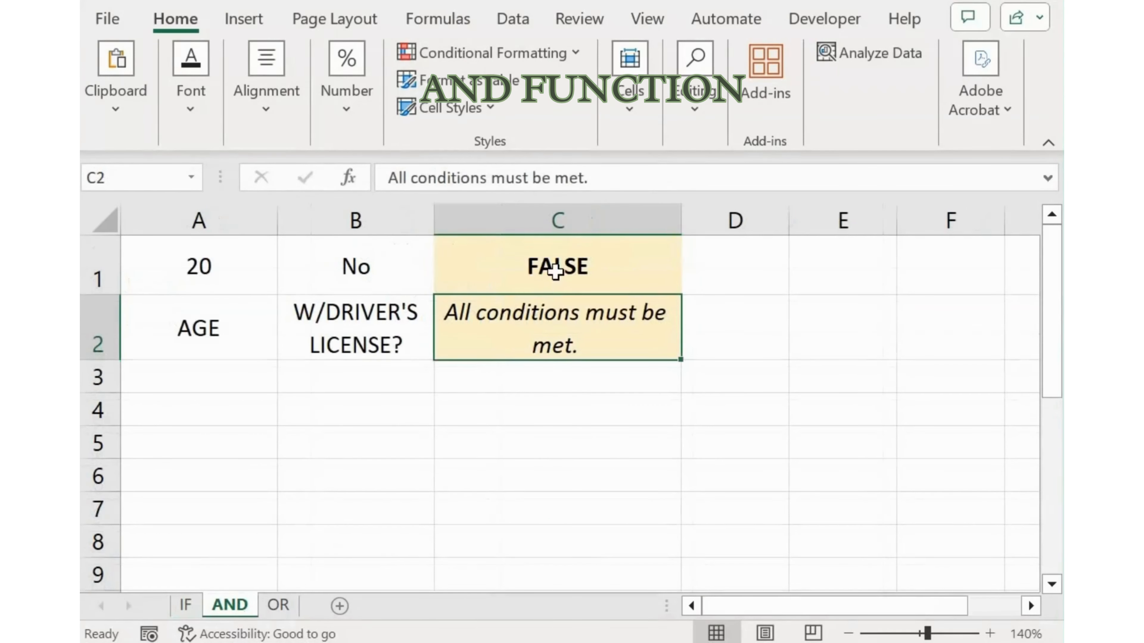
Check the AND formula in C1 and set the driver's license value in B1 to Yes
click(556, 270)
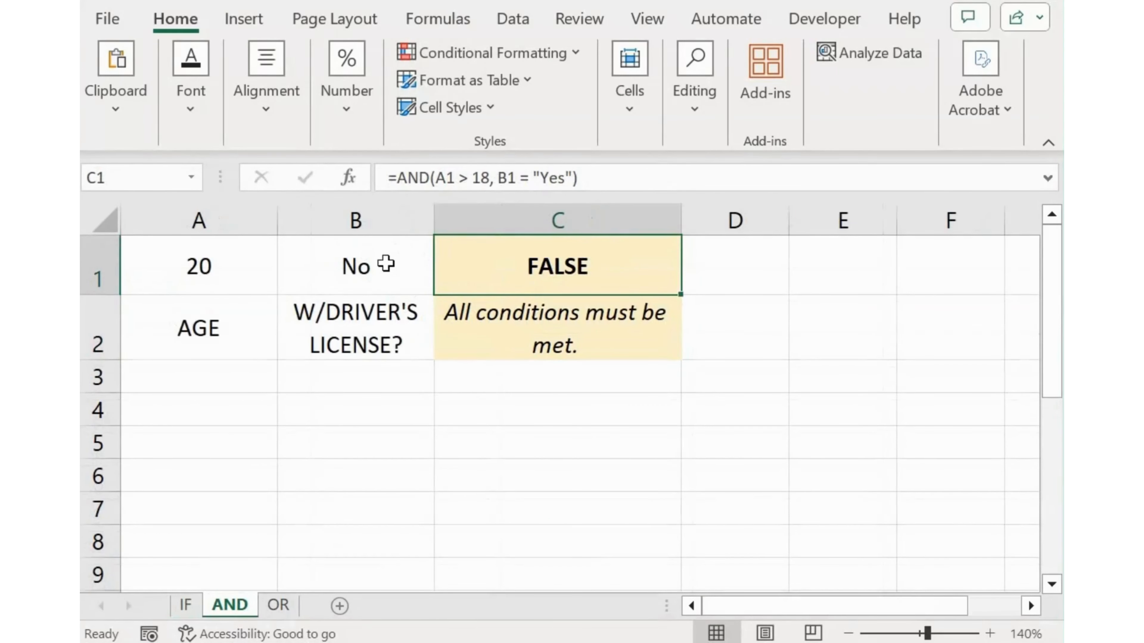
click(396, 270)
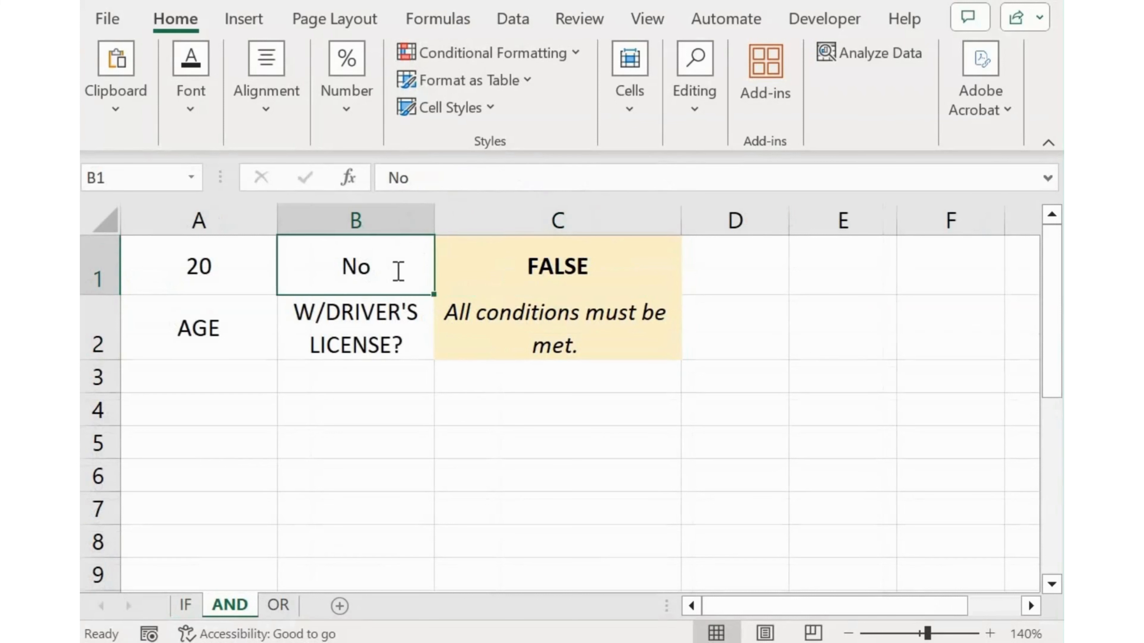
text(Yes)
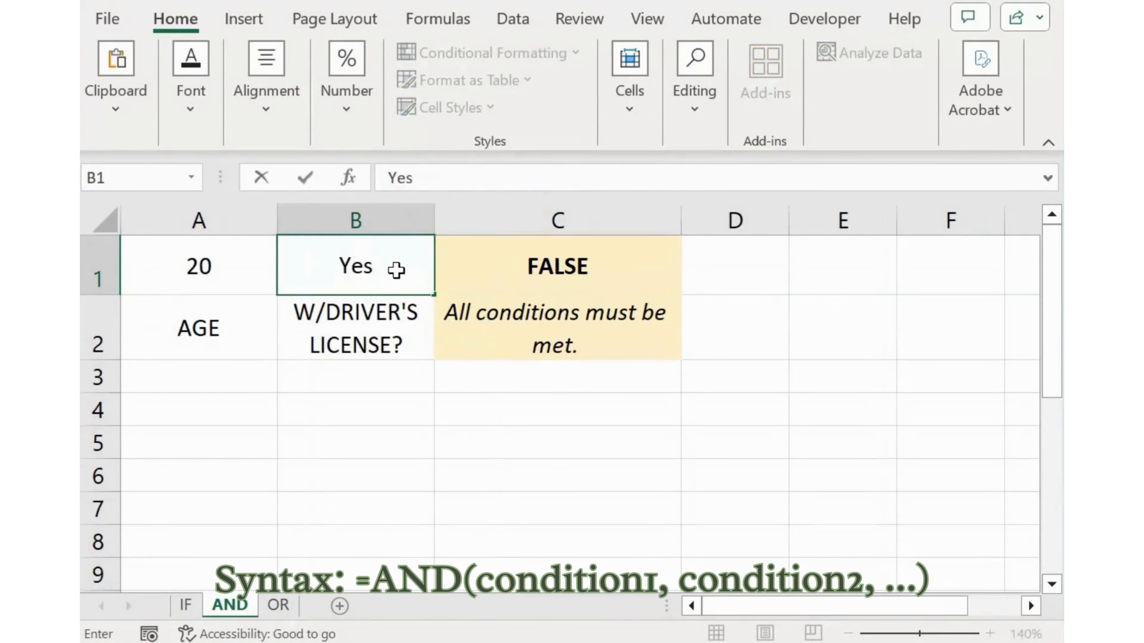
key(Return)
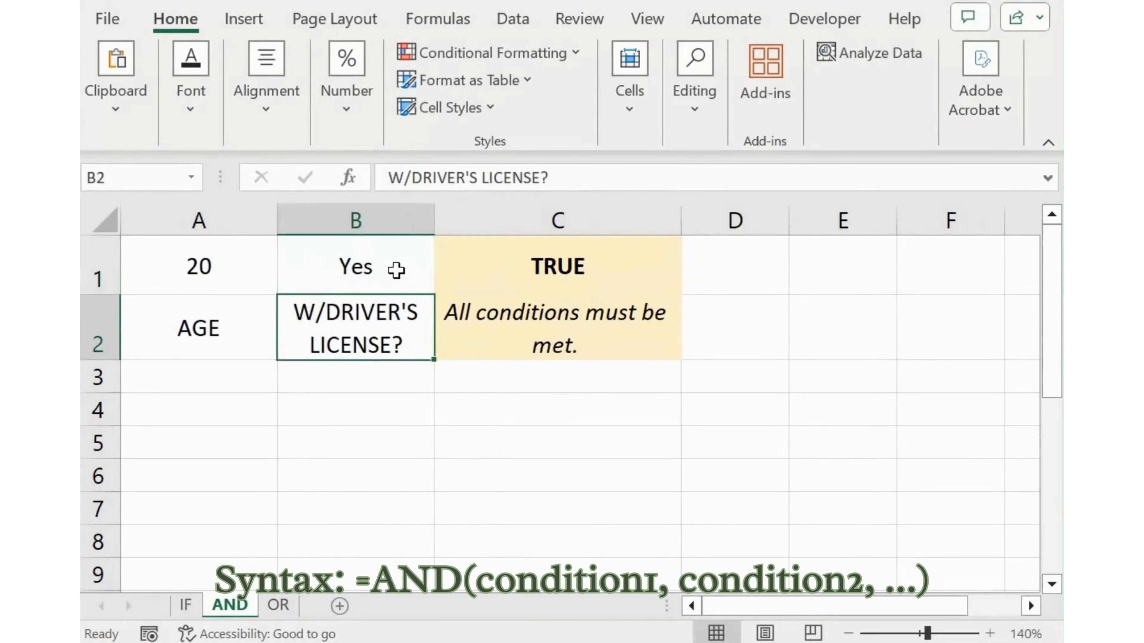
Set the age in A1 to 10
key(Up)
key(Left)
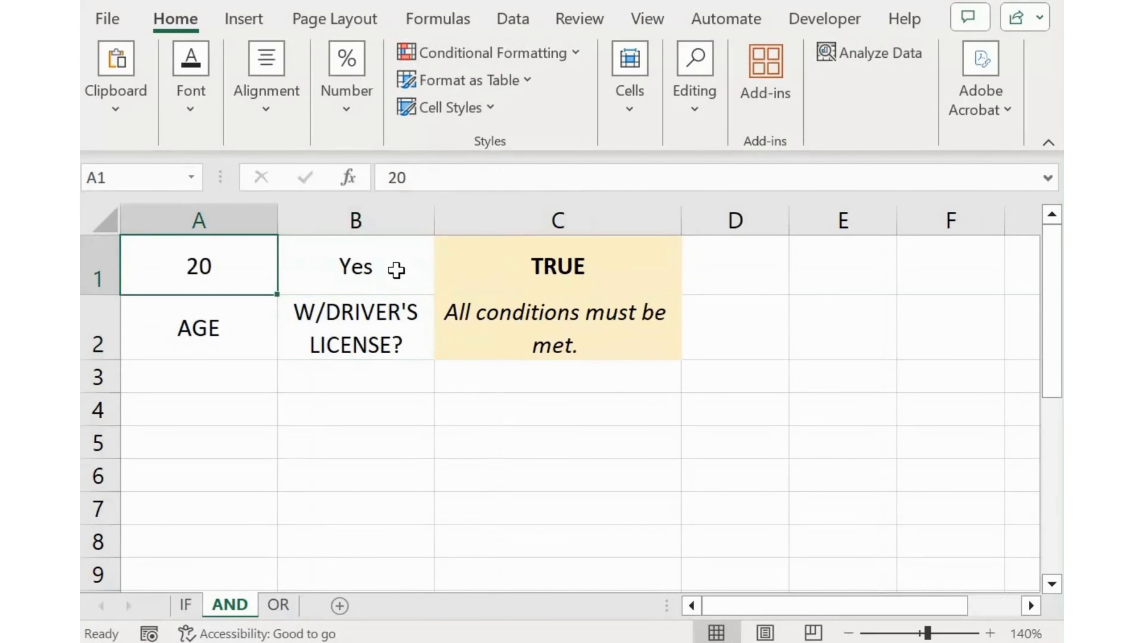
text(19)
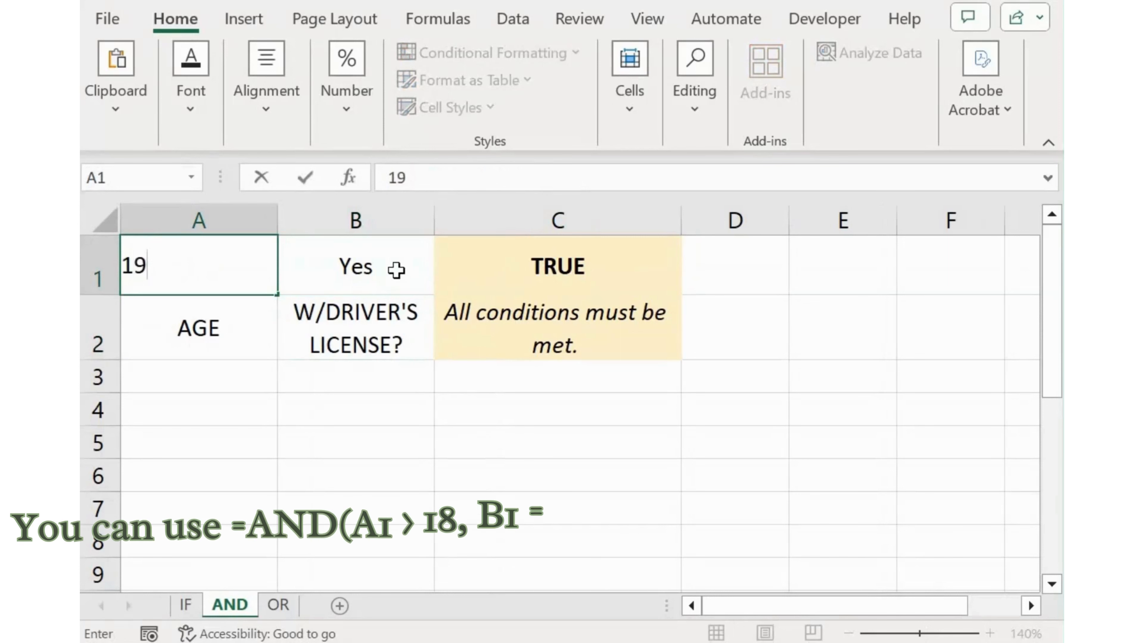
key(BackSpace)
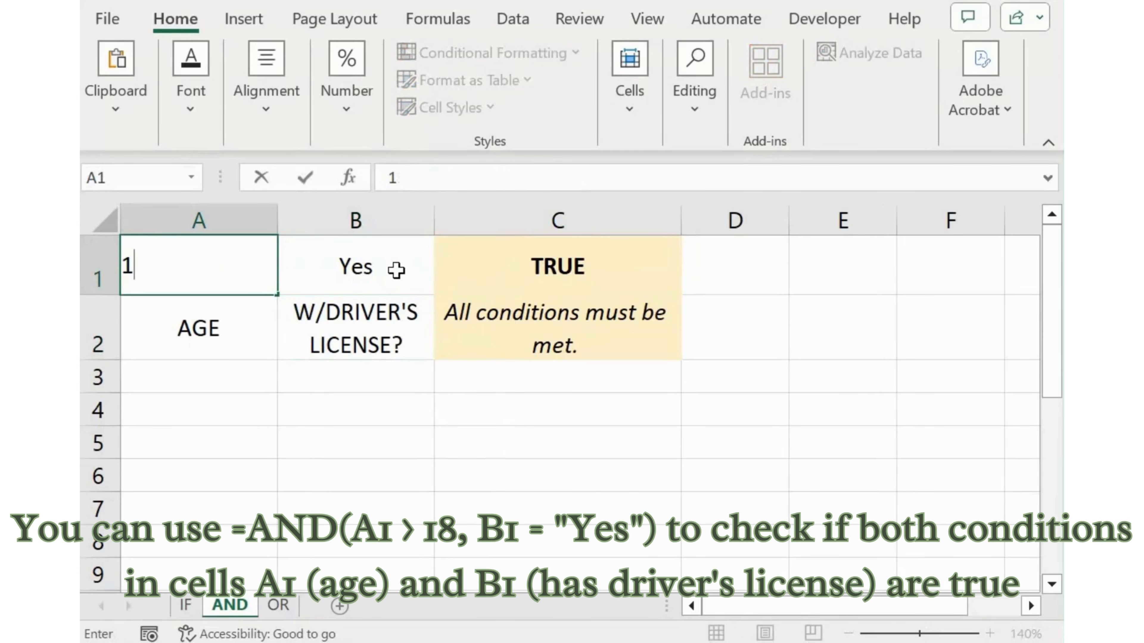
text(0)
click(395, 270)
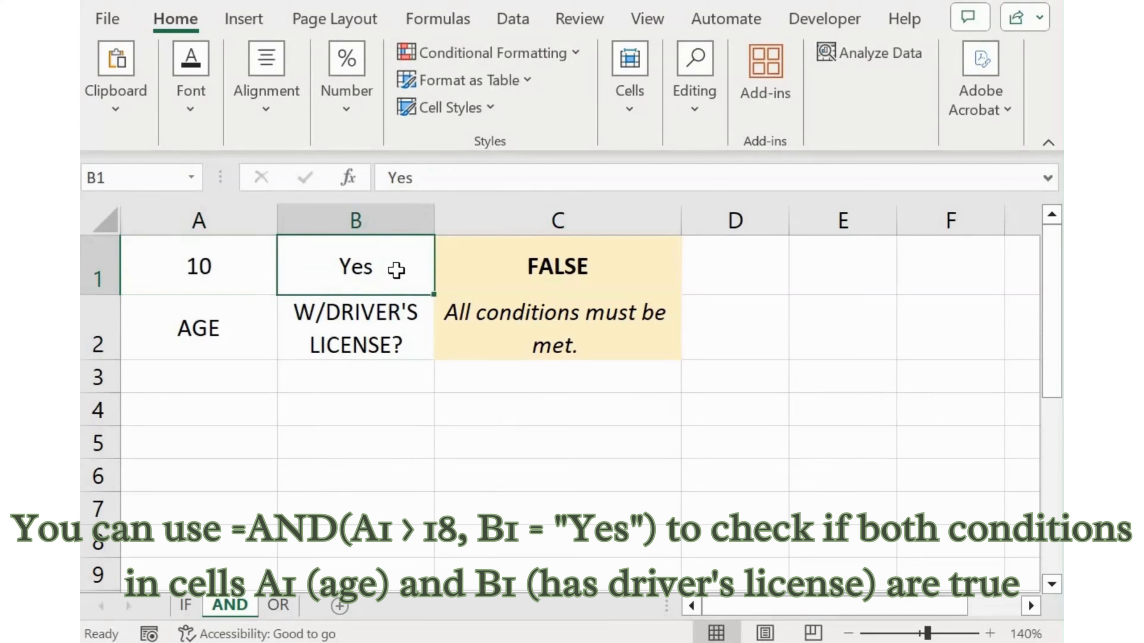
Set the driver's license value in B1 to No
text(No)
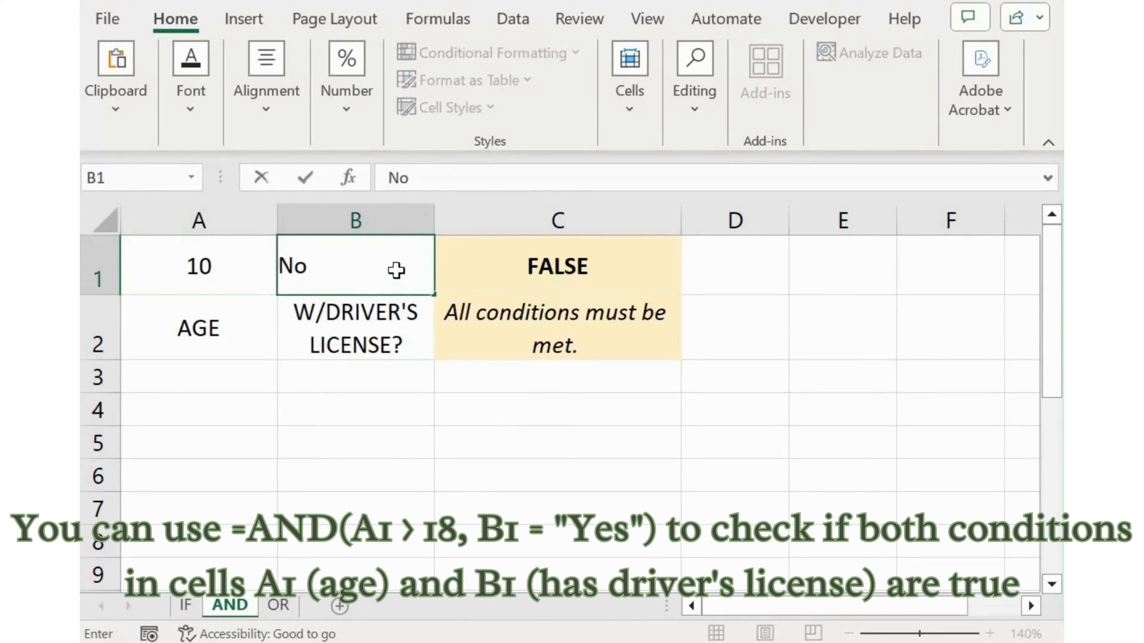
key(Return)
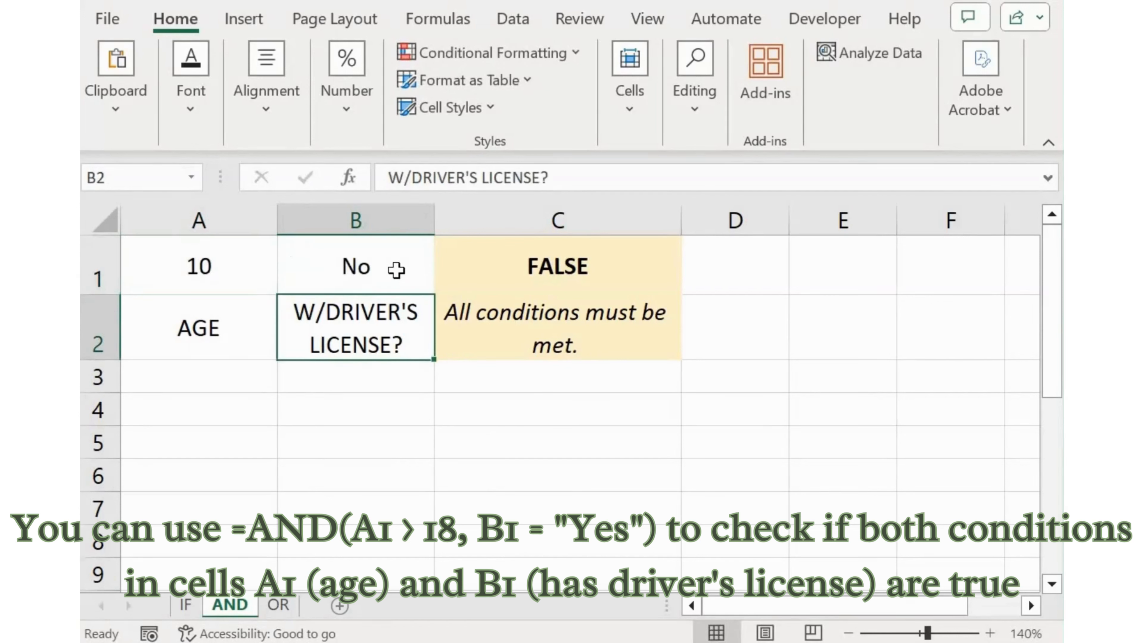
click(396, 270)
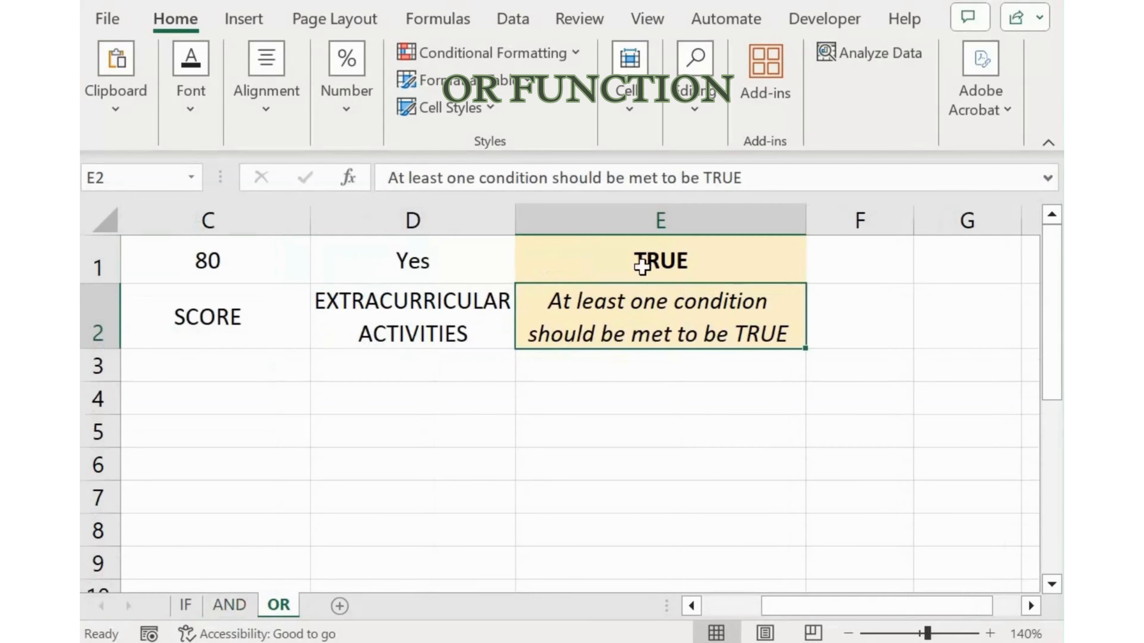
Check the OR formula in E1, and set the score in C1 to 70 and extracurricular activities in D1 to No
key(Up)
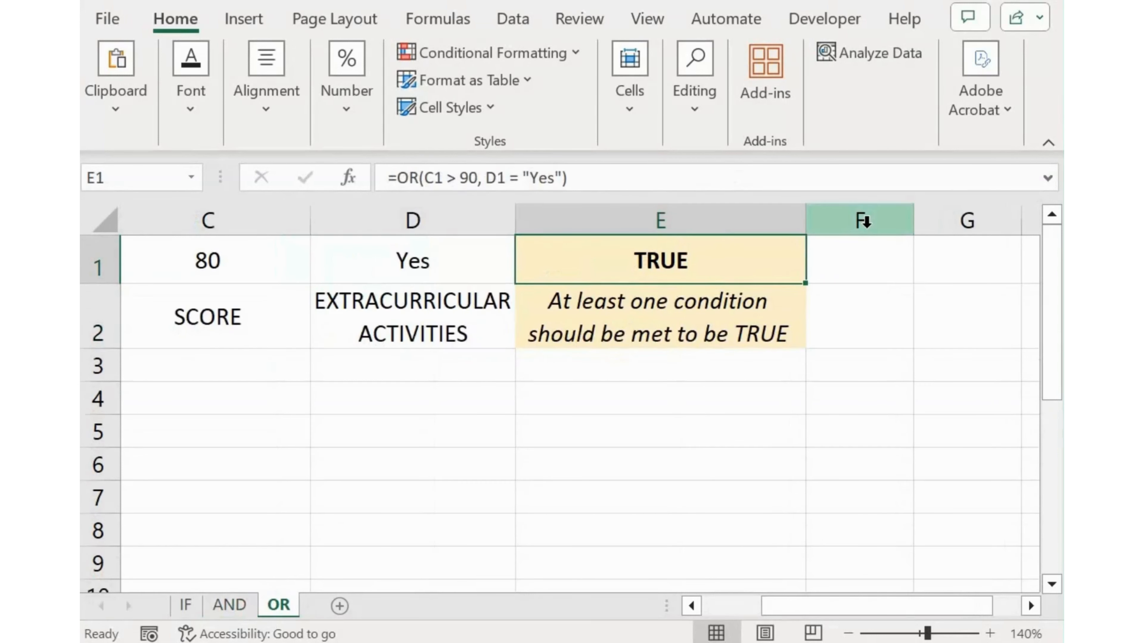
key(Left)
key(Left)
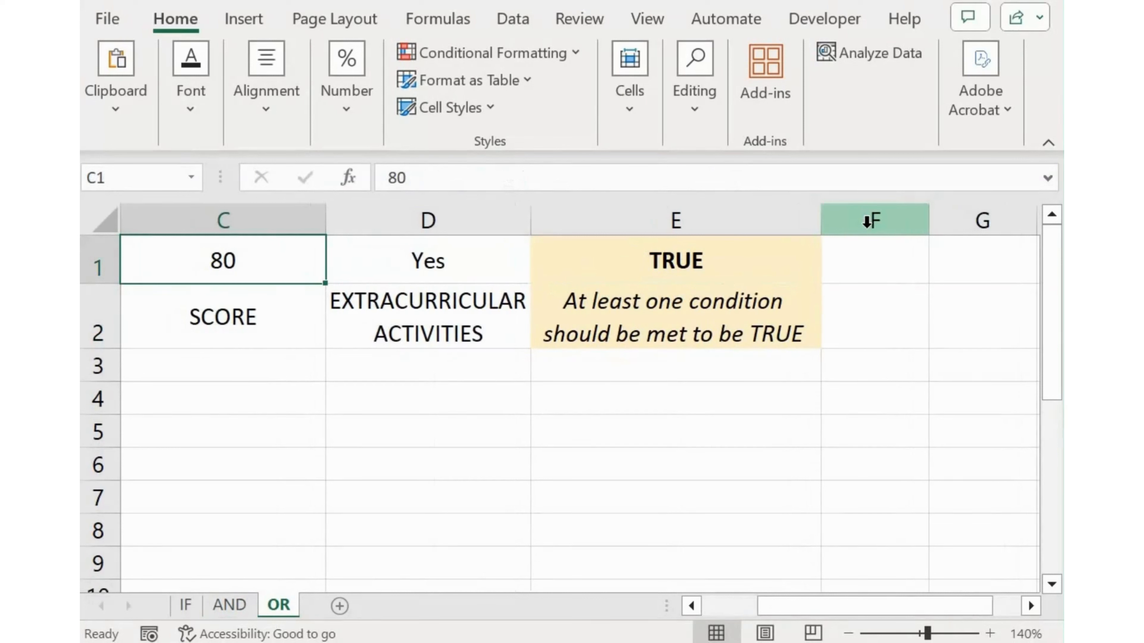
text(70)
key(Tab)
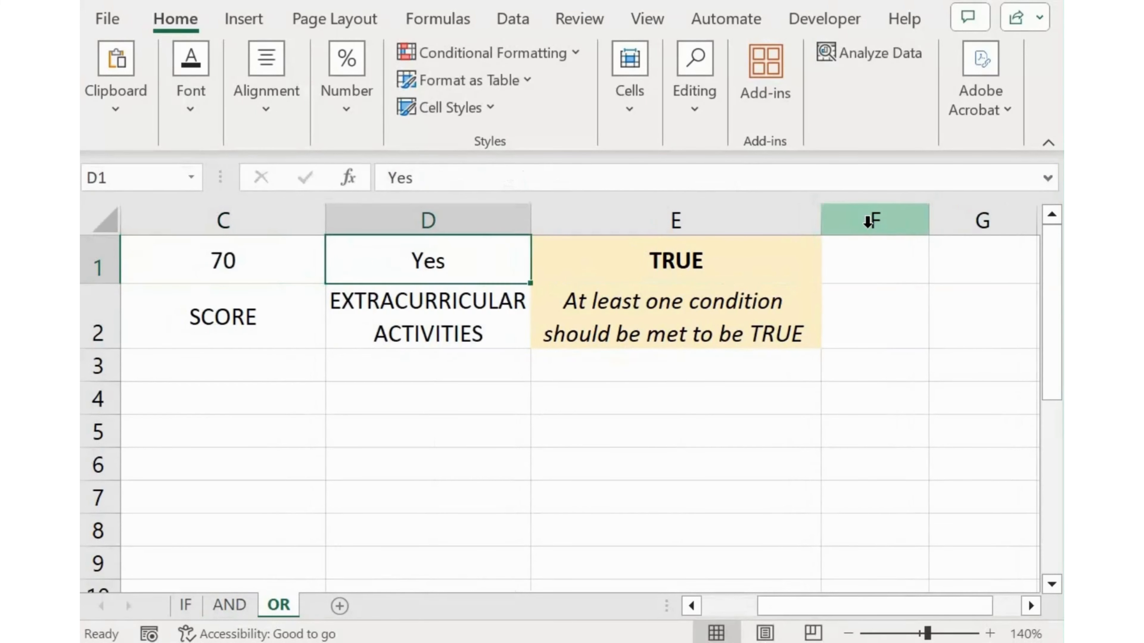
text(No)
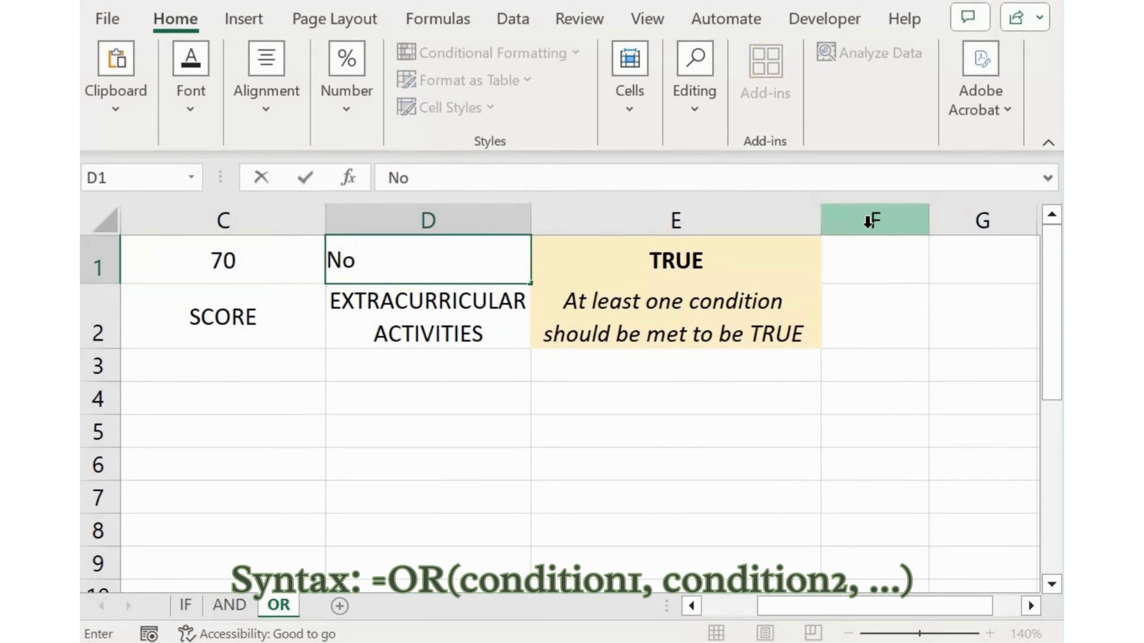
key(Return)
key(Up)
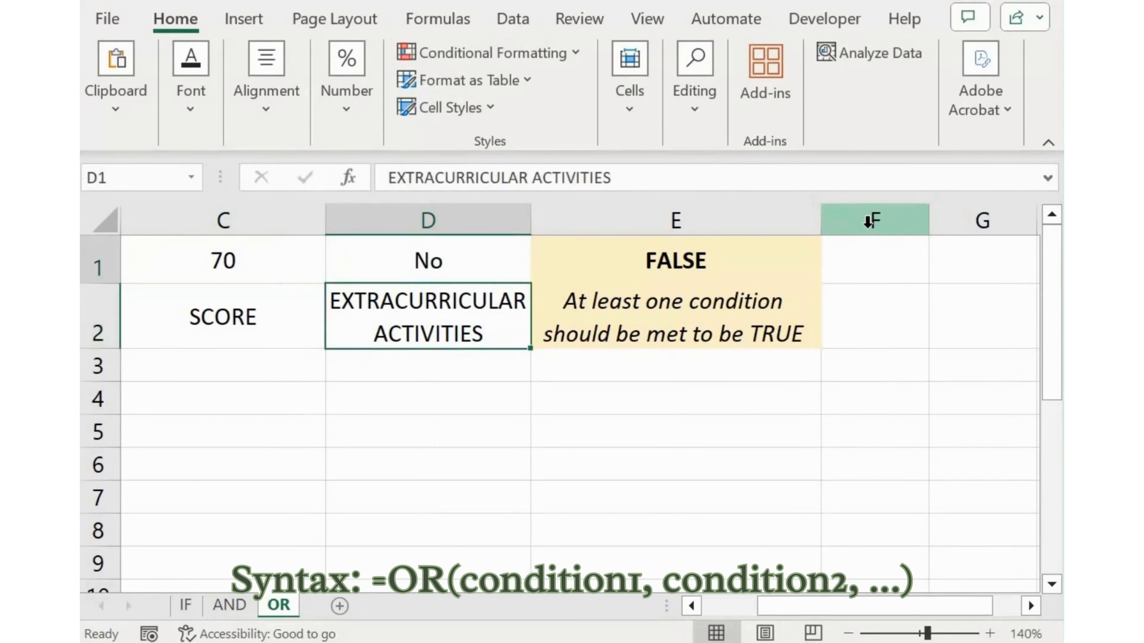
key(Left)
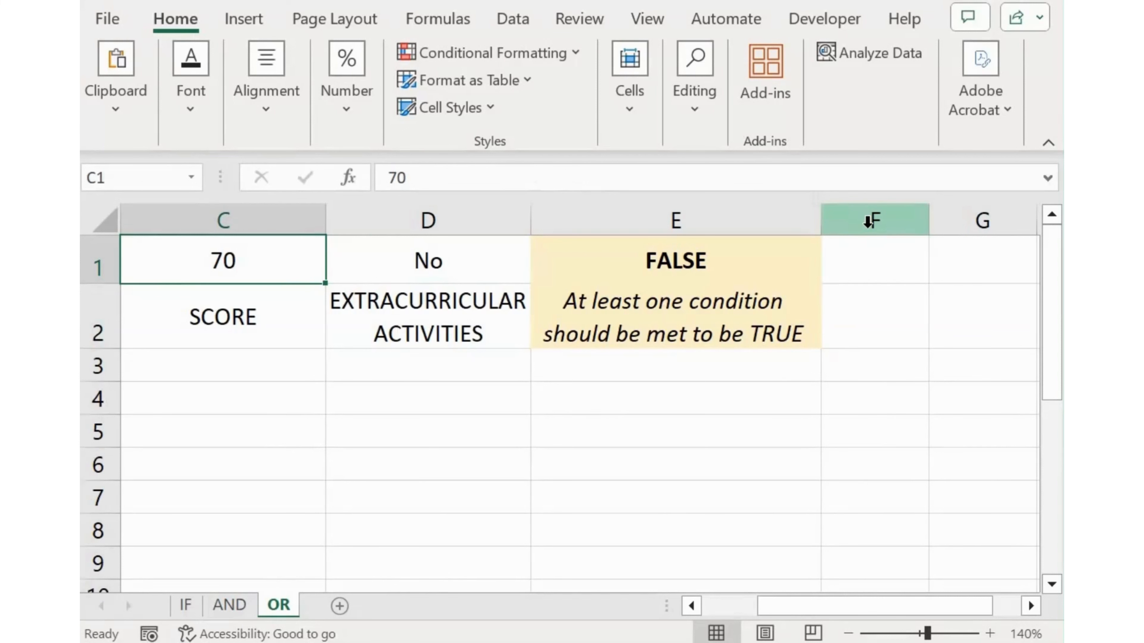
Undo the last change to the extracurricular activities value in D1 and enter No again
key(ctrl+z)
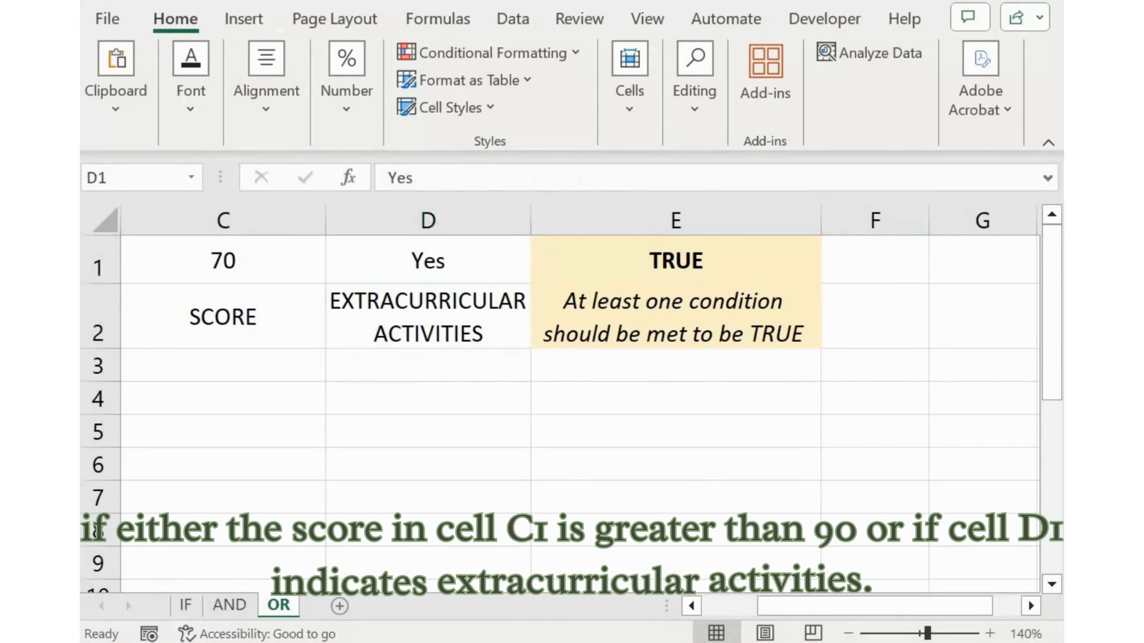
text(No)
key(Return)
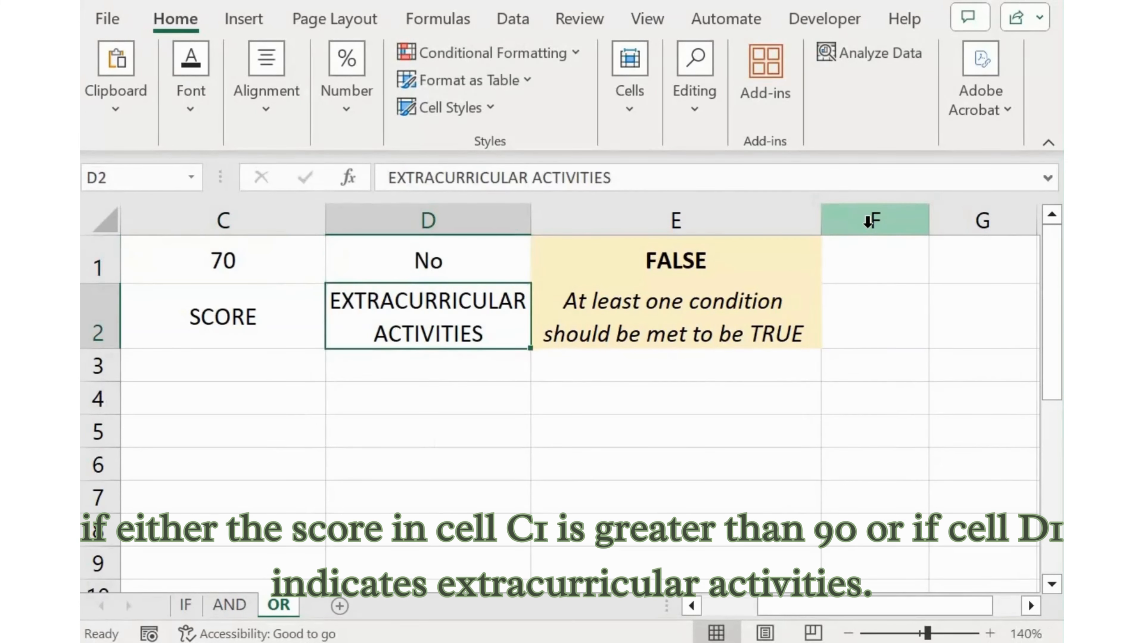
key(Up)
key(Left)
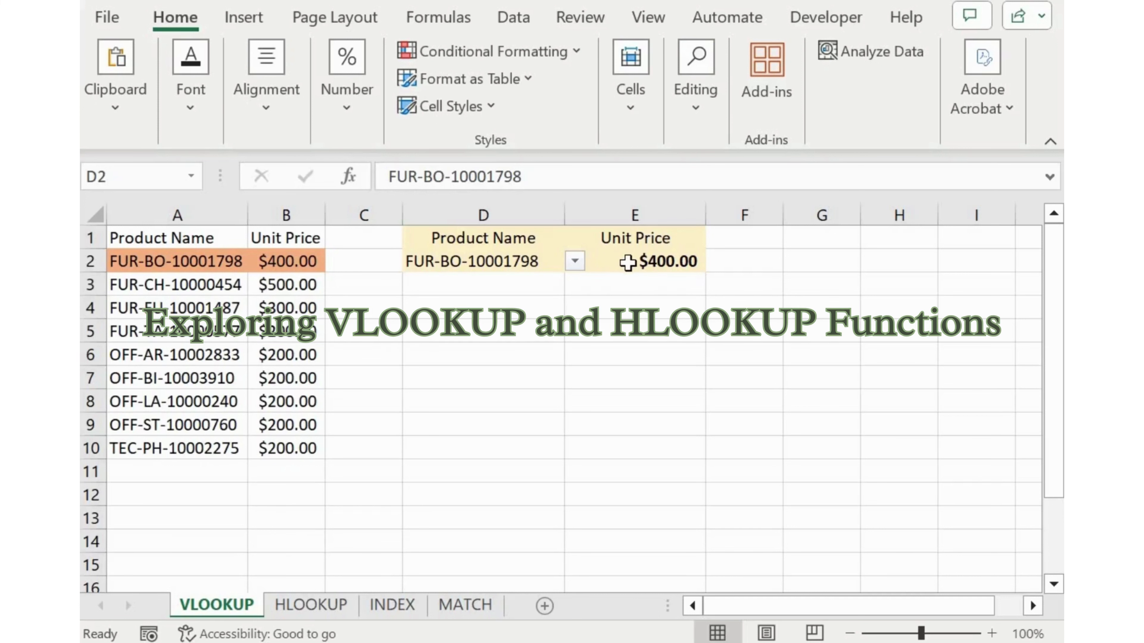
Examine each argument of the VLOOKUP formula in E2: lookup value, table array, column index number and range lookup
click(631, 260)
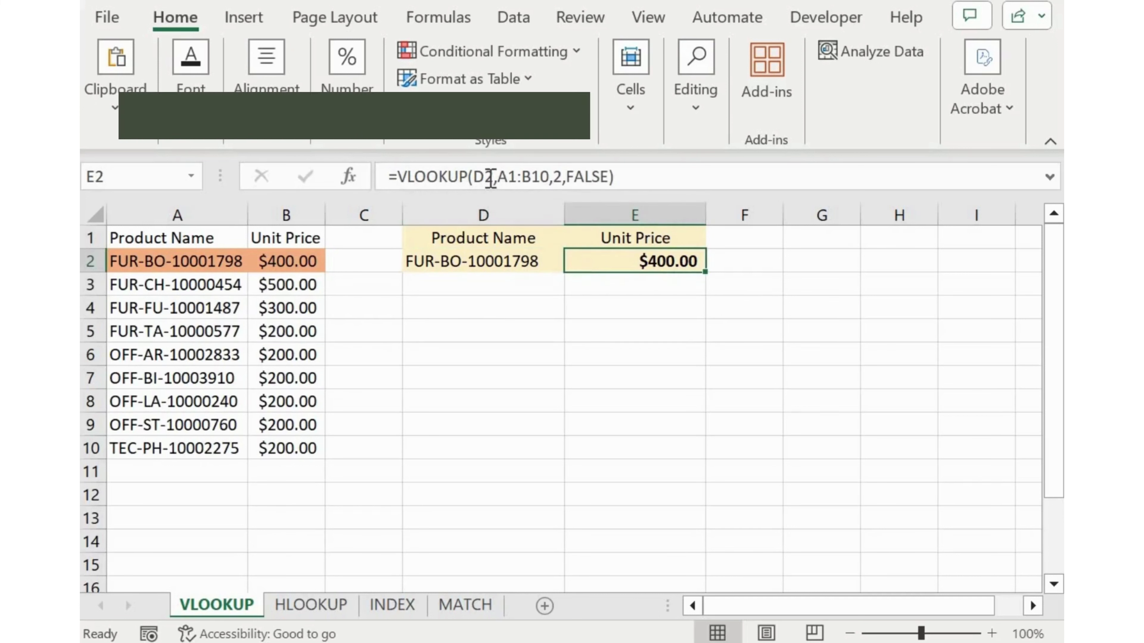
click(485, 176)
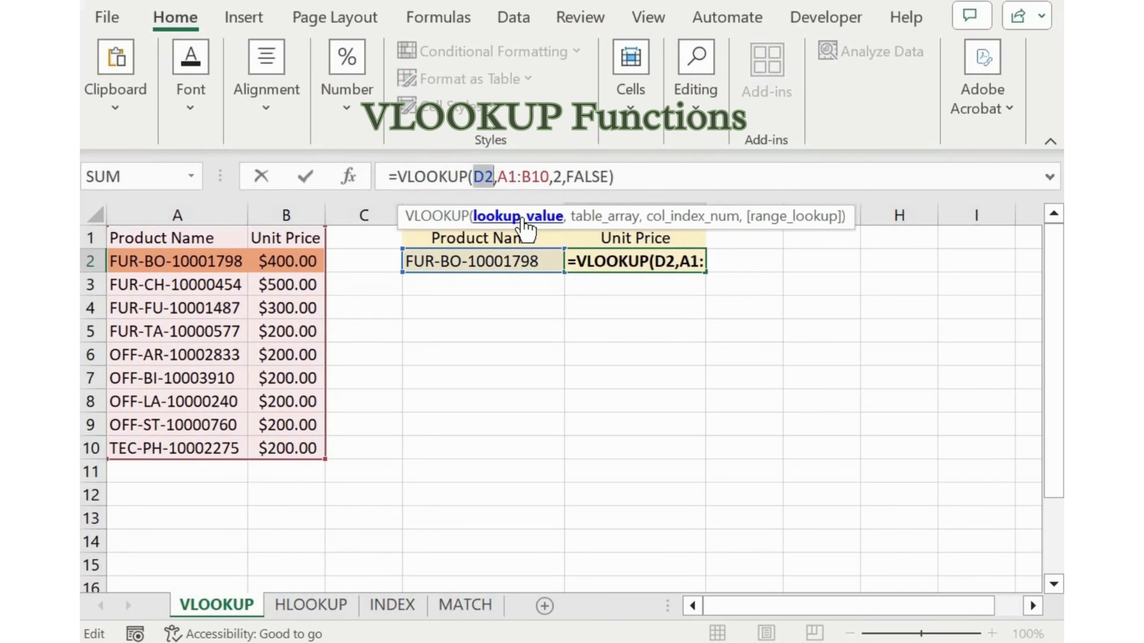
click(603, 220)
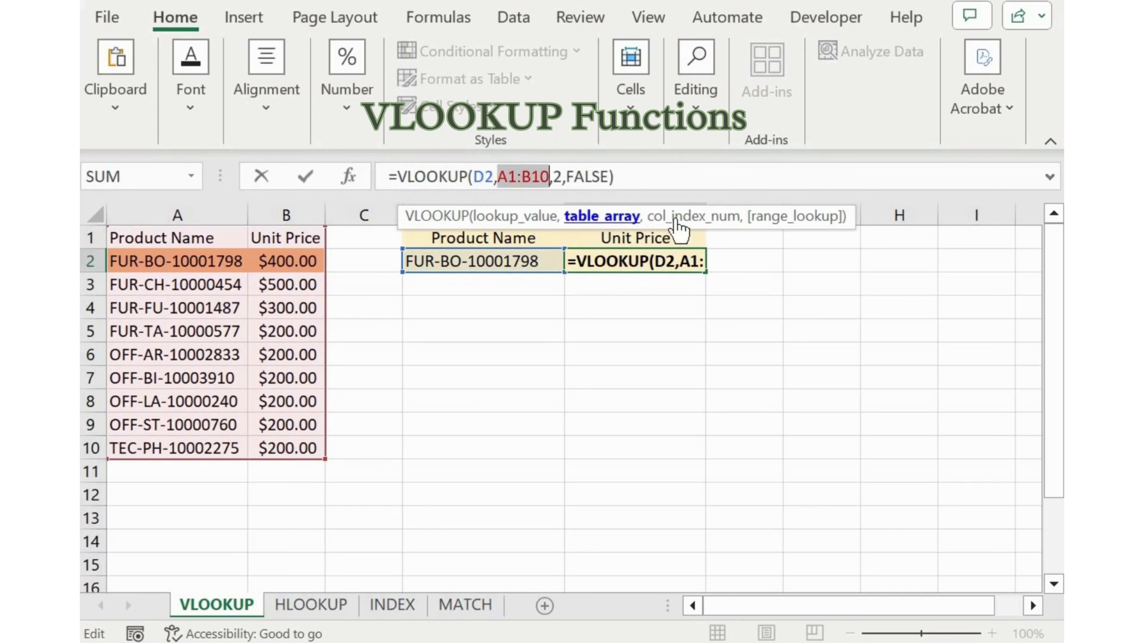
click(683, 218)
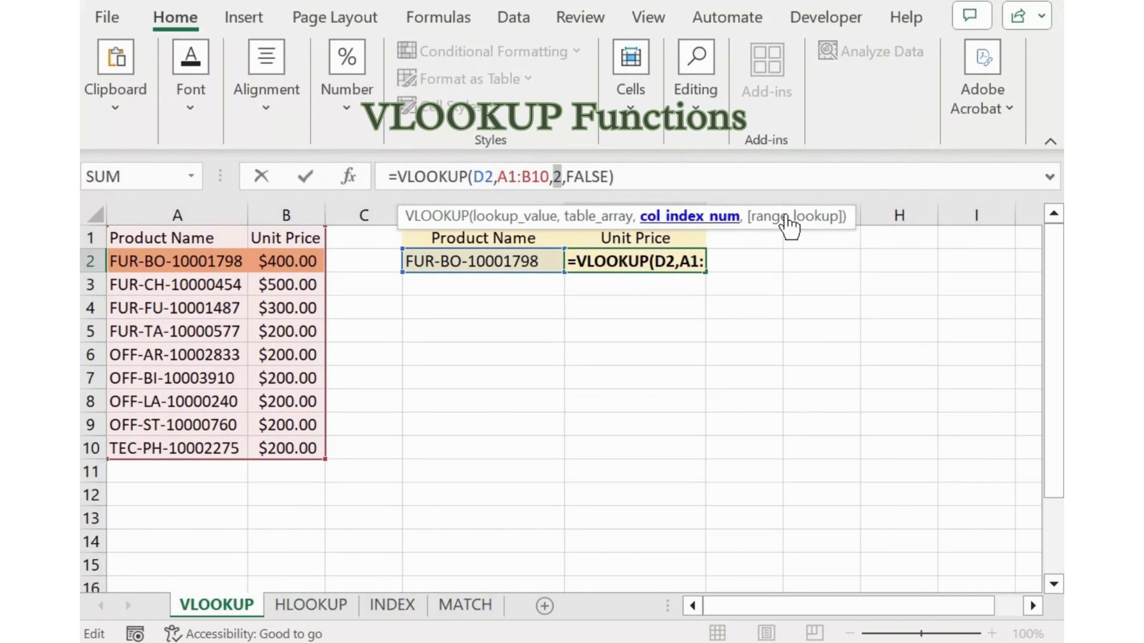
click(790, 220)
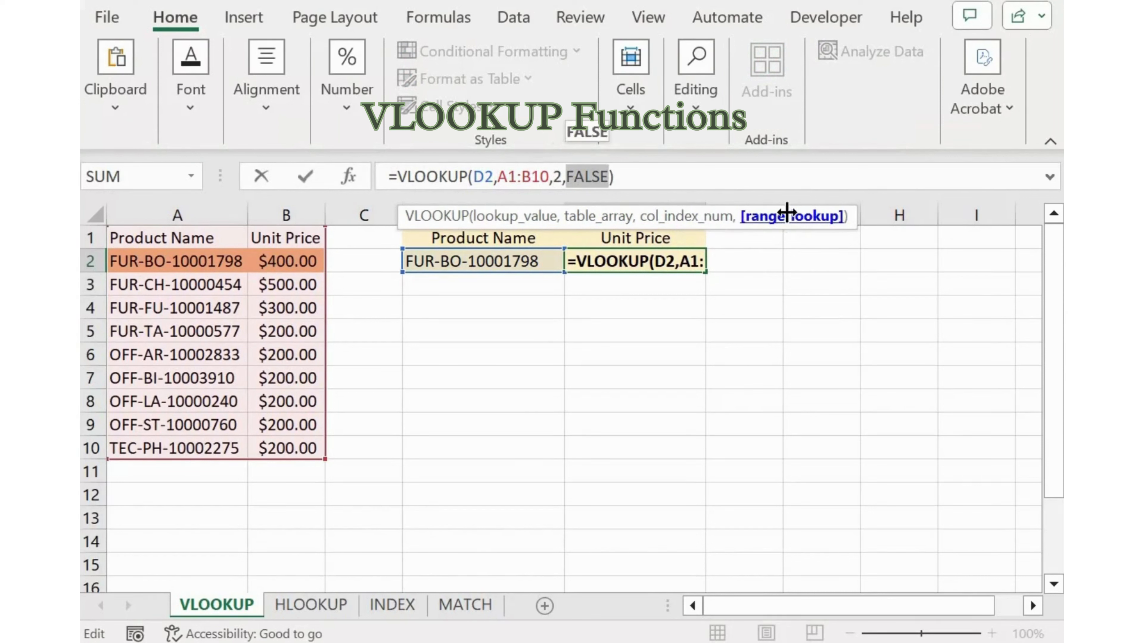
key(Return)
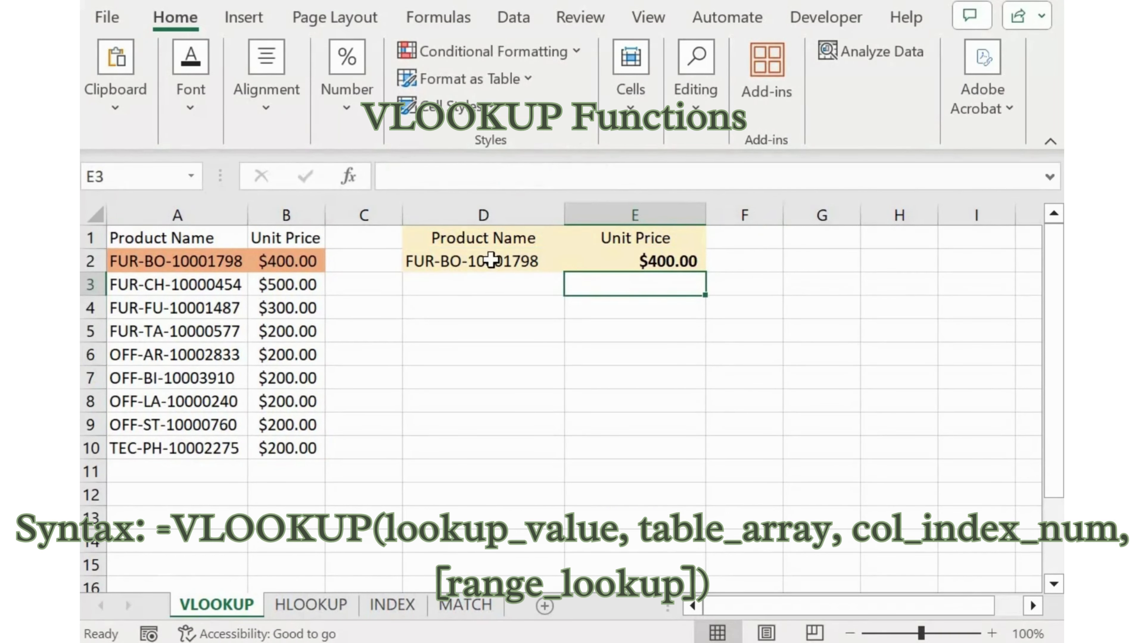
Switch the product name in D2 to FUR-CH-10000454 and after that to FUR-FU-10001487 to test the VLOOKUP
click(551, 264)
click(574, 262)
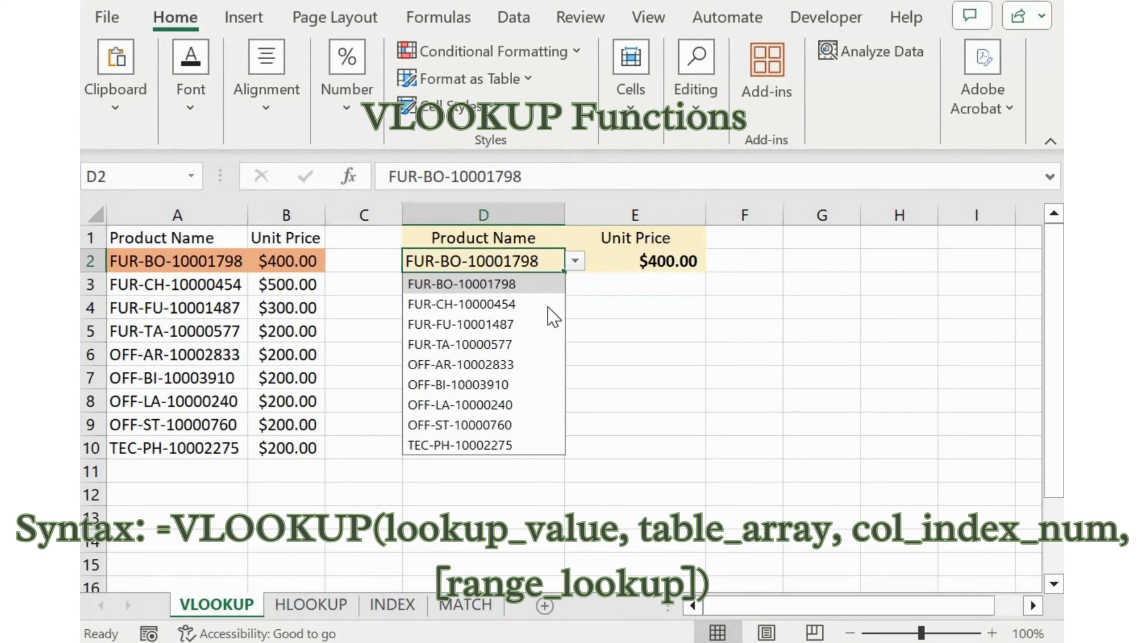
click(545, 305)
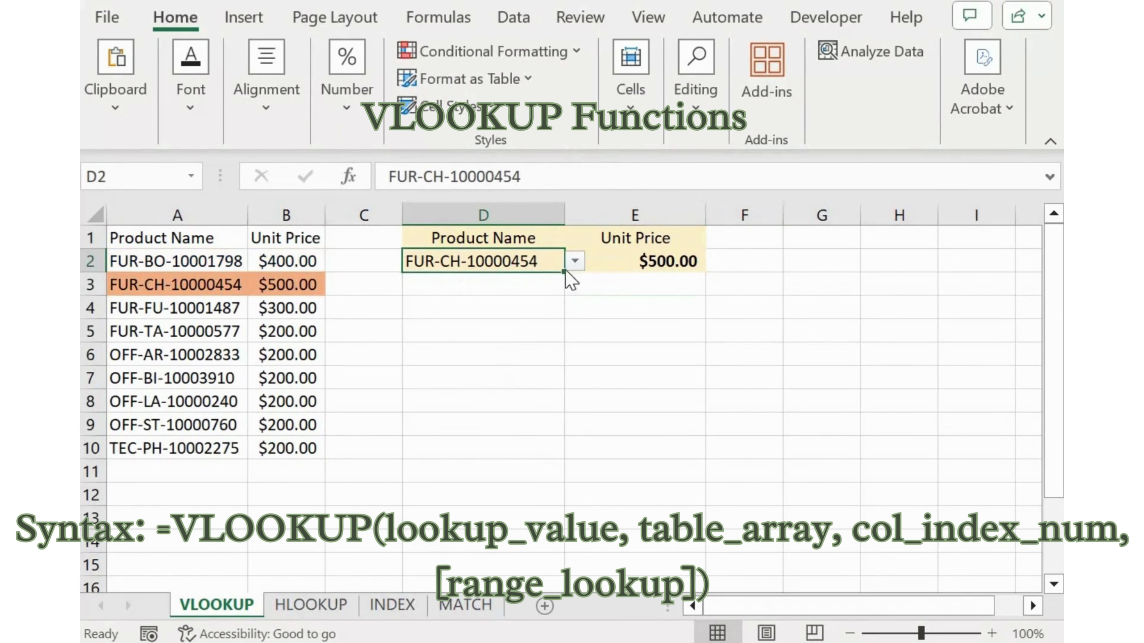
click(574, 262)
click(511, 324)
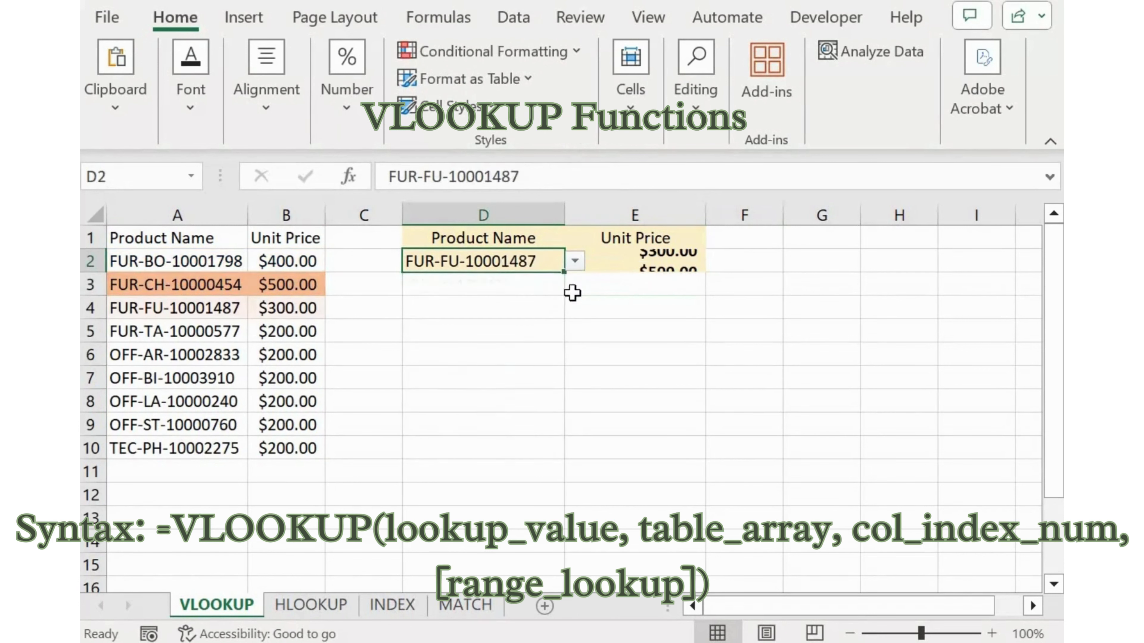
Change the product name in D2 to OFF-BI-10003910, followed by another product from the list
click(574, 262)
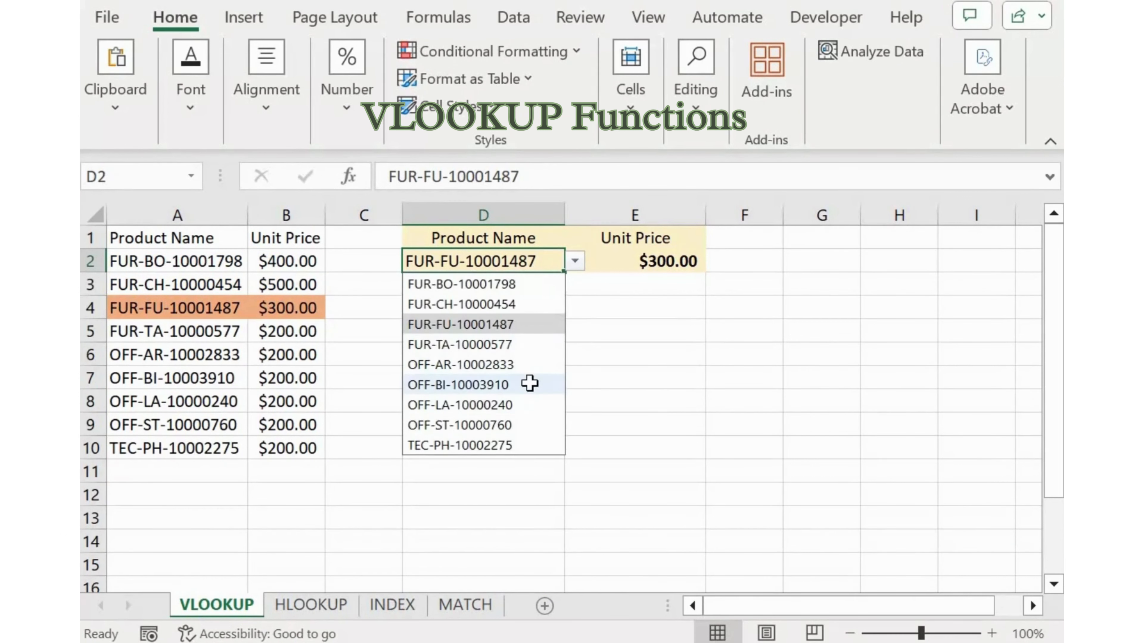
click(530, 384)
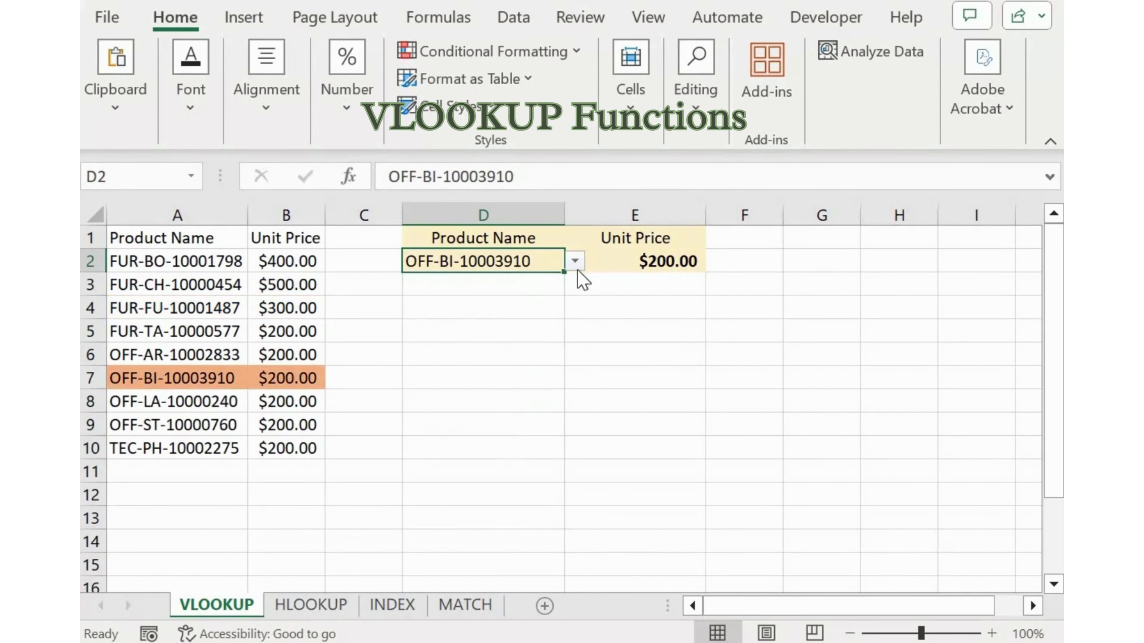
click(575, 261)
click(525, 419)
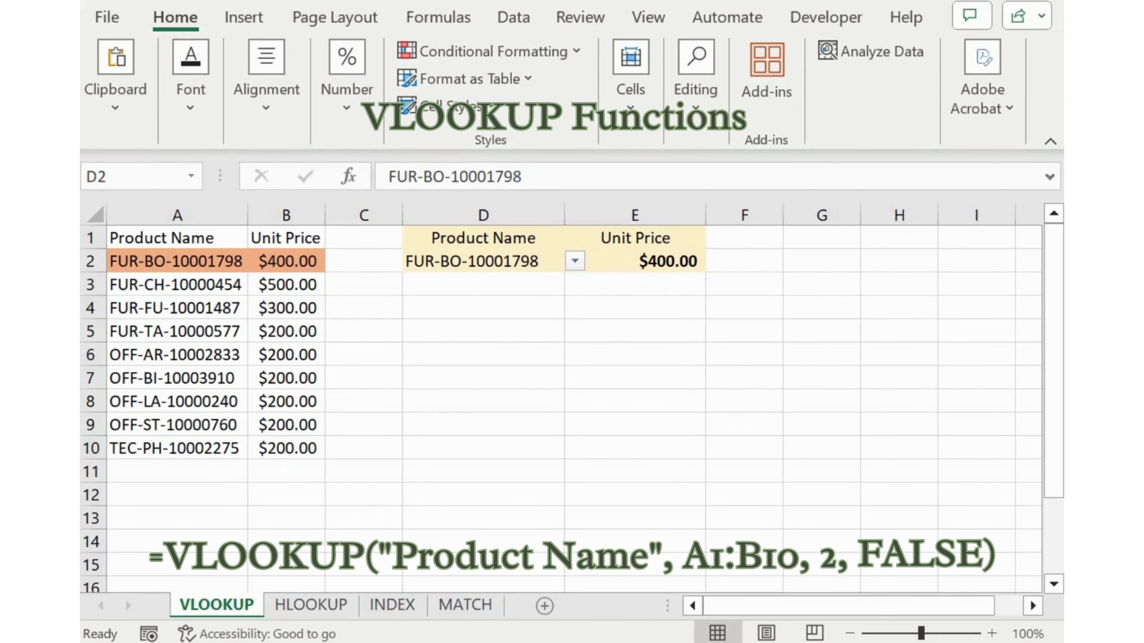
Review the VLOOKUP formula behind the unit price in E2
click(632, 263)
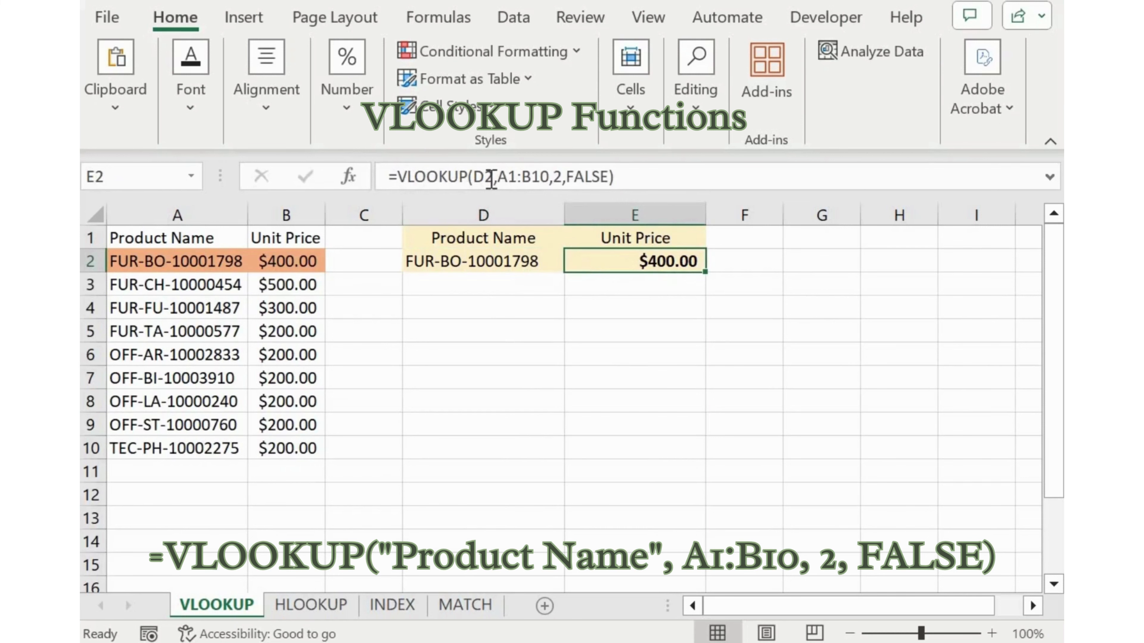
click(490, 177)
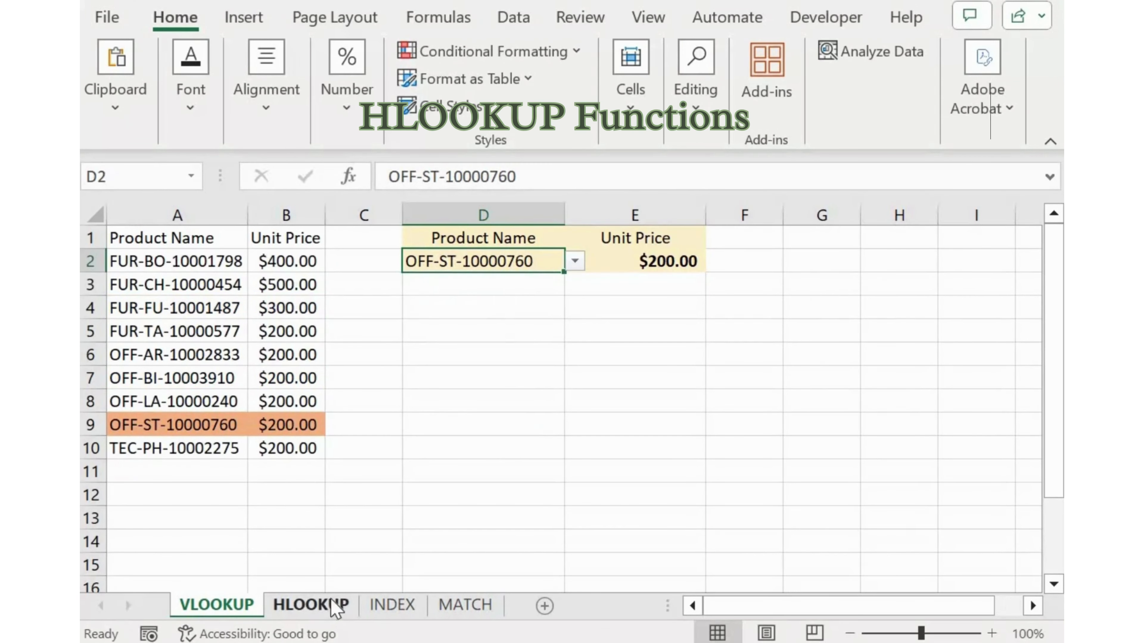
On the HLOOKUP sheet, examine each argument of the formula in B5: lookup value, table array, row index number and range lookup
click(336, 606)
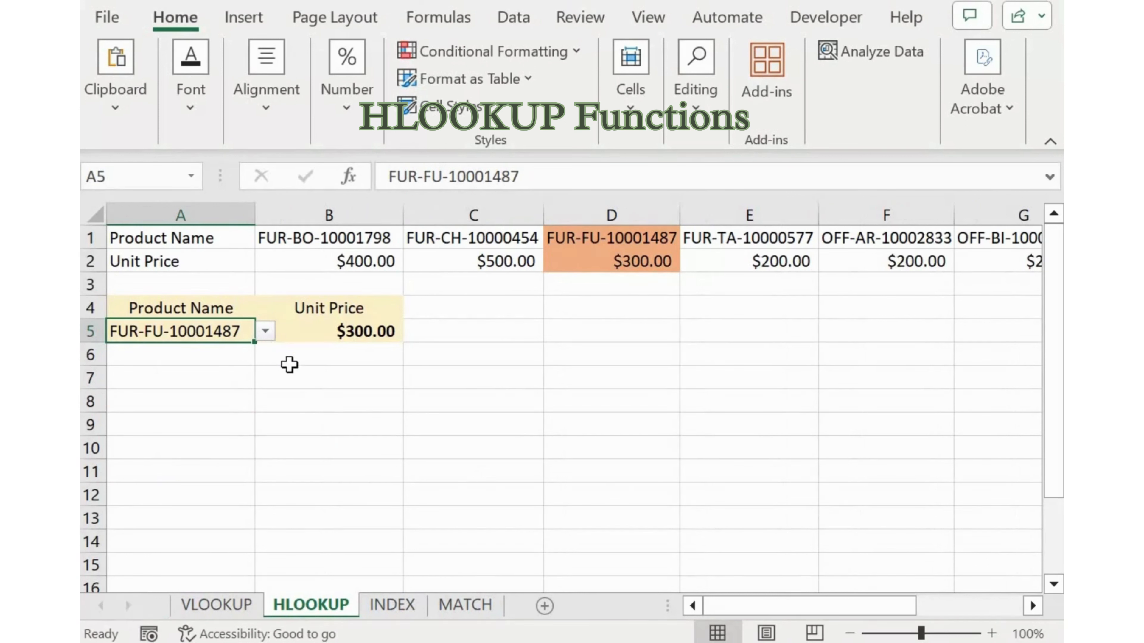
click(338, 332)
click(485, 173)
click(509, 217)
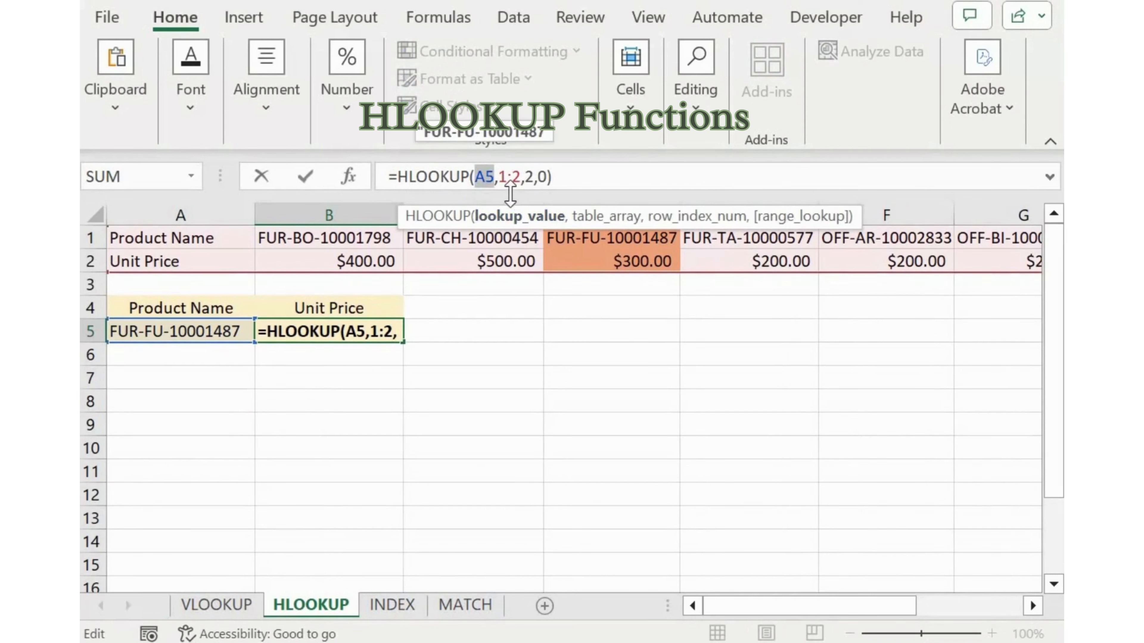
click(603, 217)
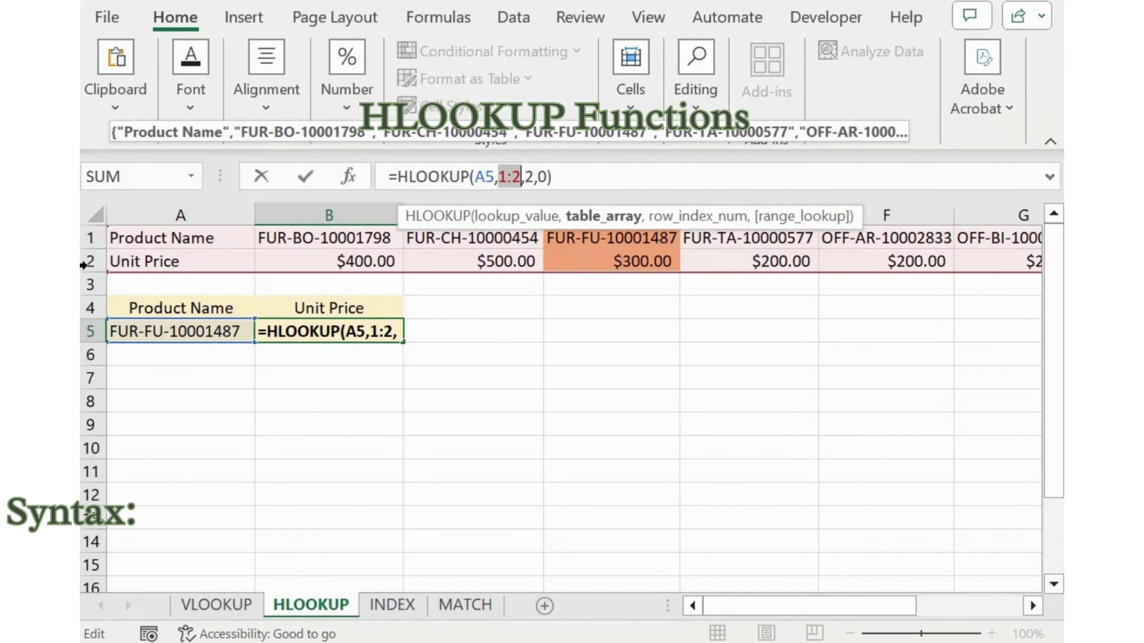
click(698, 218)
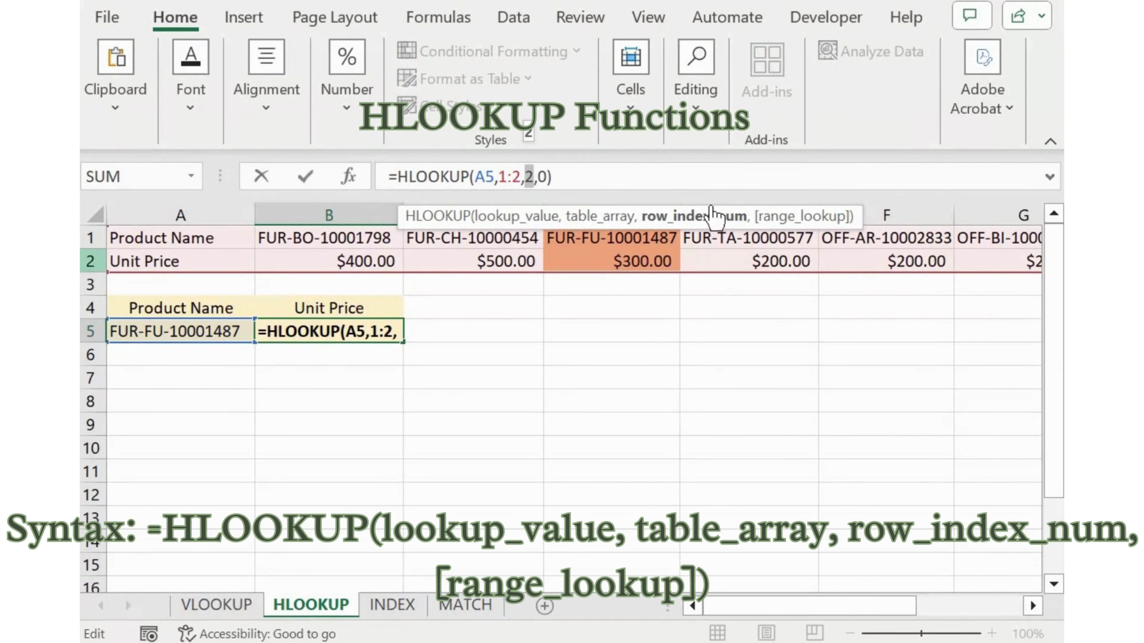
click(821, 221)
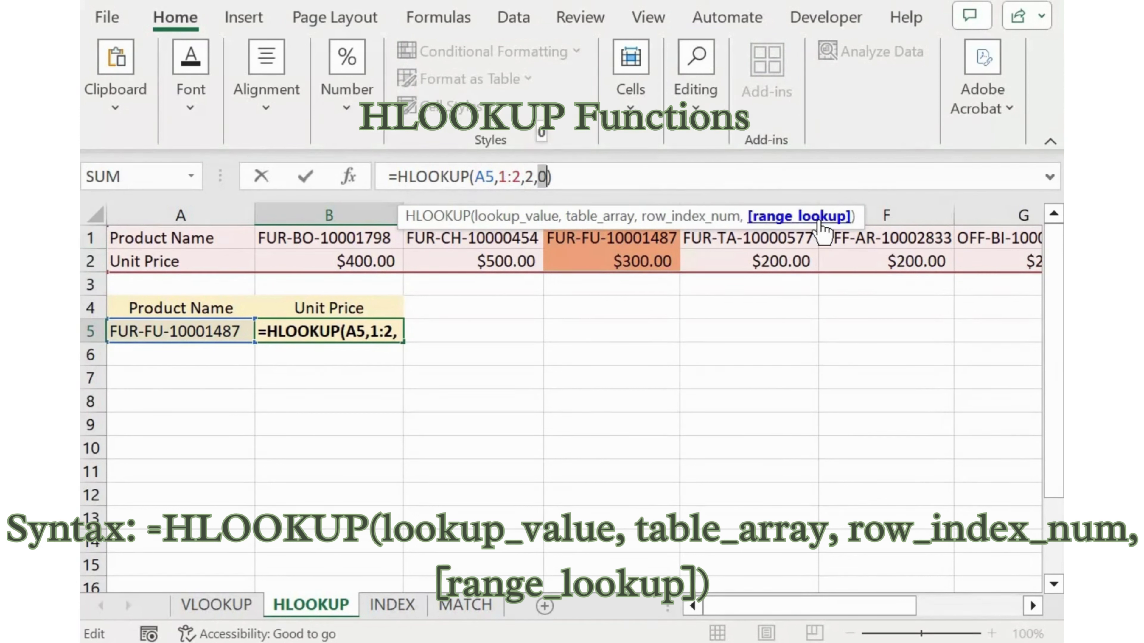
key(Return)
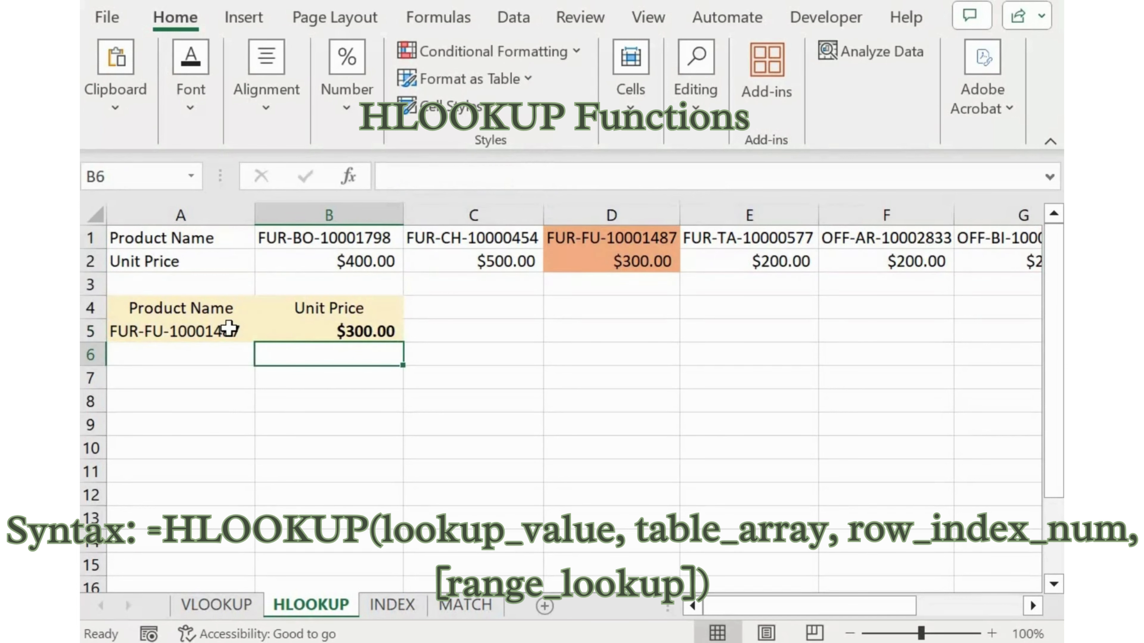
Set the product name in A5 to FUR-CH-10000454, followed by a different product from the list
click(248, 332)
click(265, 332)
click(243, 373)
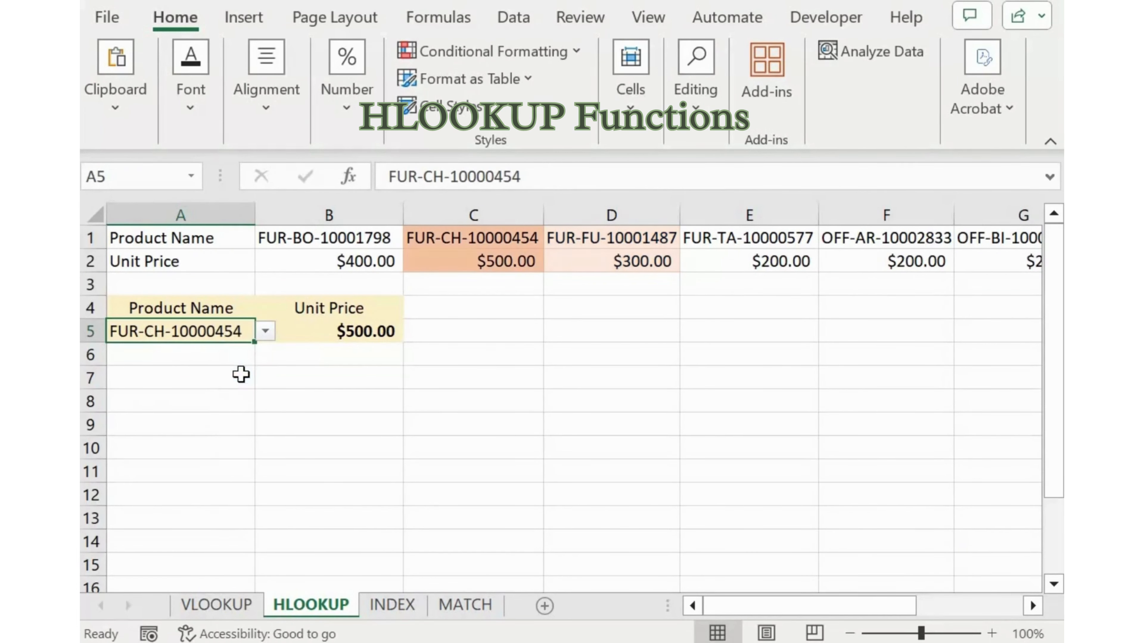
click(265, 332)
click(235, 435)
click(265, 332)
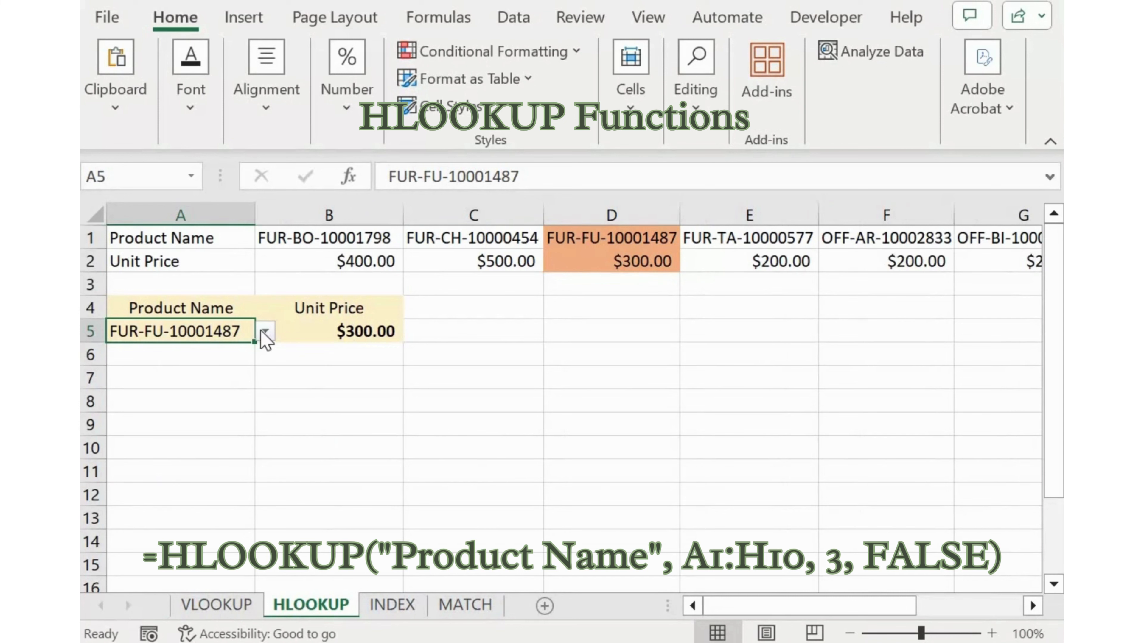
Check the lookup value argument of the HLOOKUP formula in B5 again
click(338, 332)
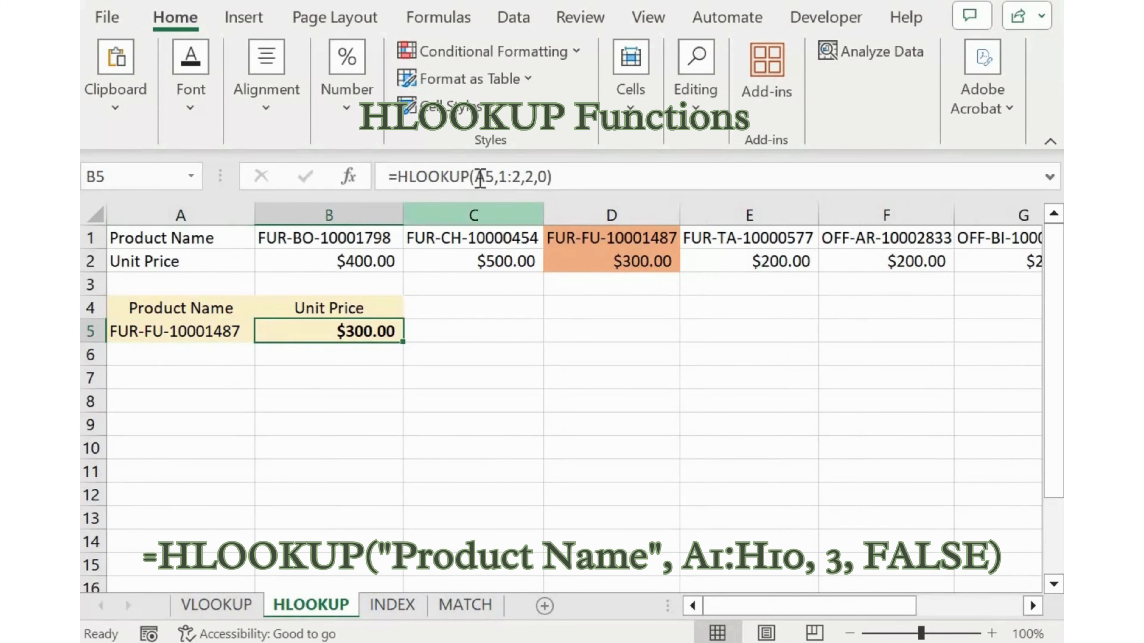
click(485, 177)
click(506, 221)
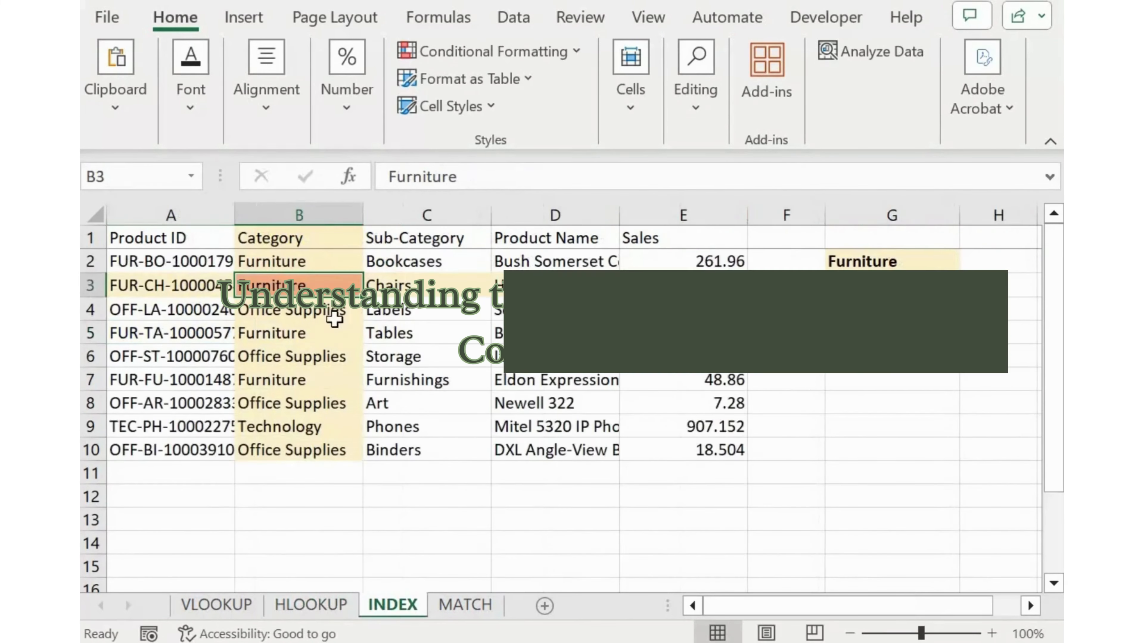
Examine the array, row number and column number arguments of the INDEX formula in G2
click(862, 260)
click(458, 177)
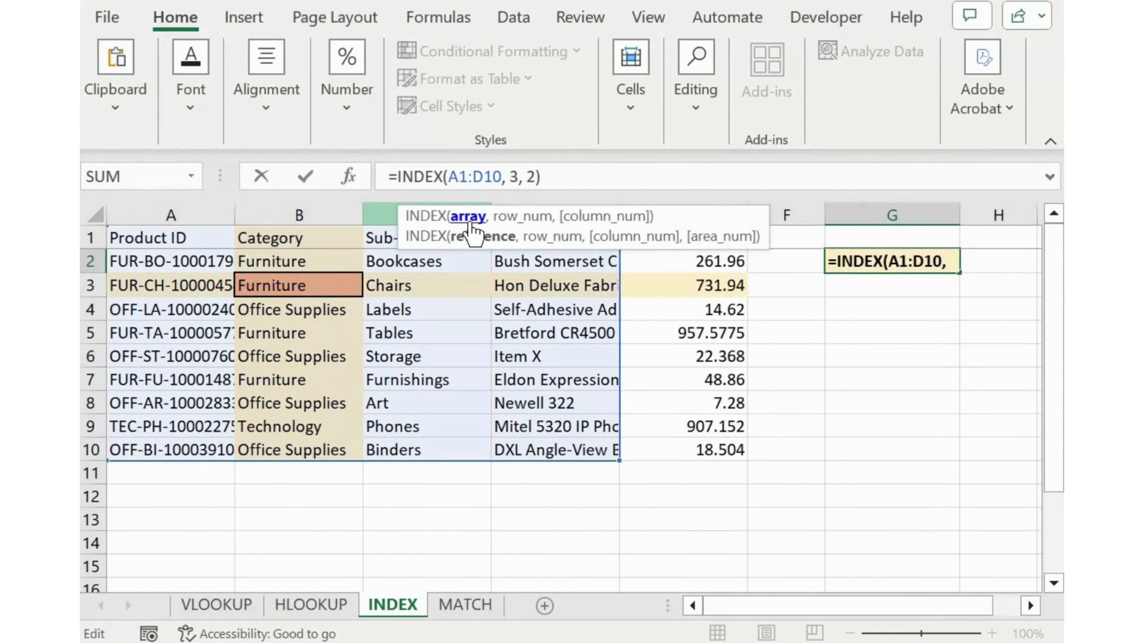
click(468, 226)
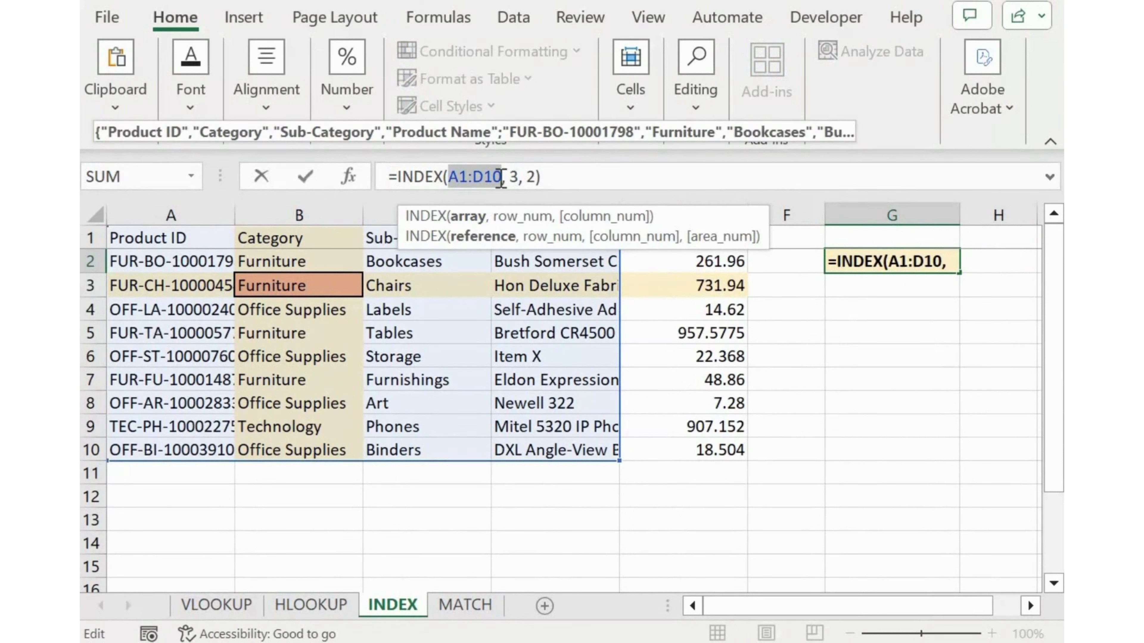
click(520, 217)
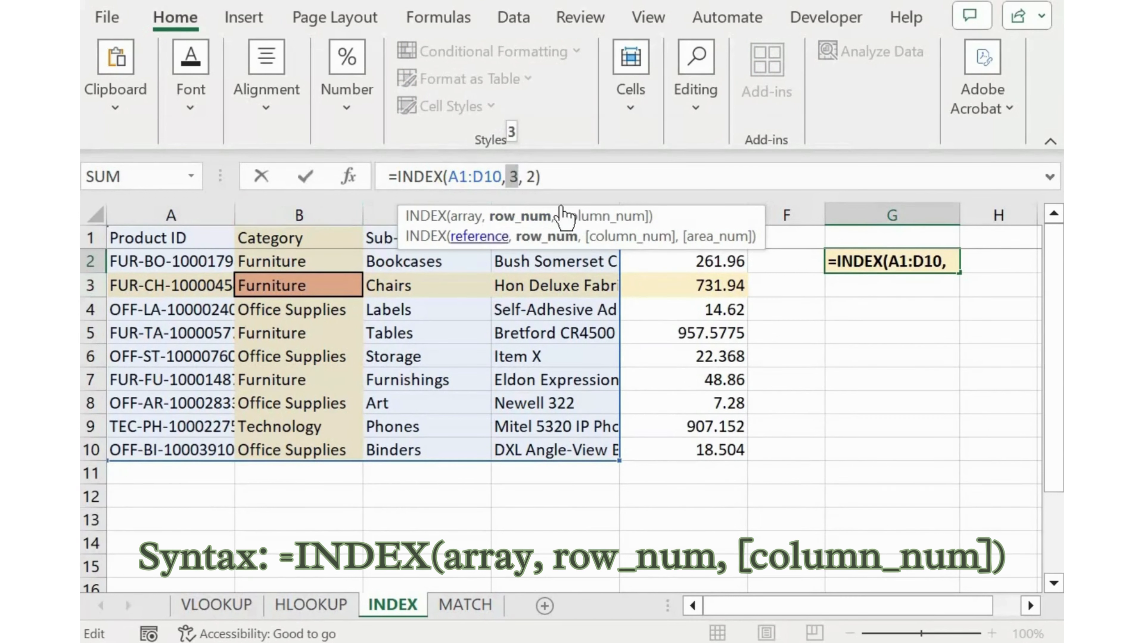
click(590, 219)
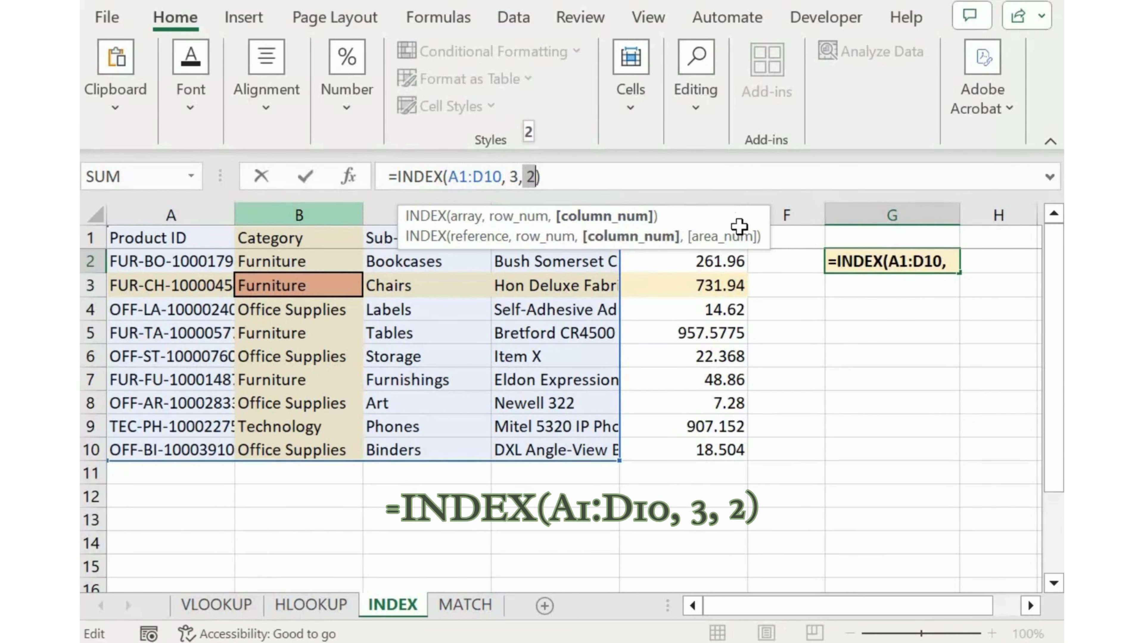
key(Return)
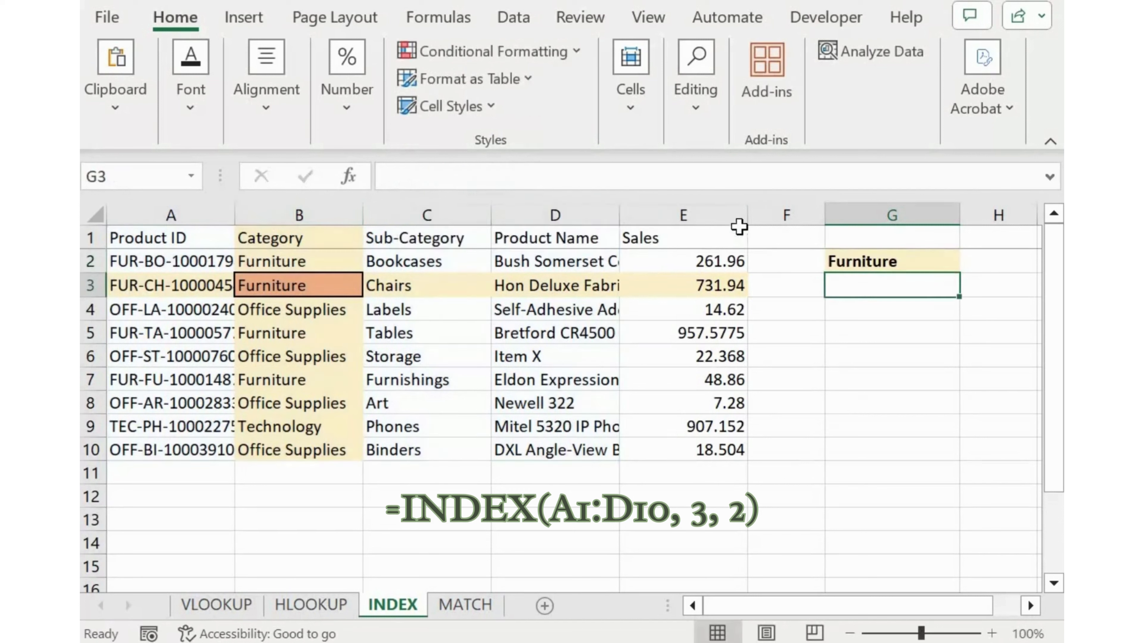
On the MATCH sheet, examine the lookup value, lookup array and match type arguments of the formula in E2
click(481, 605)
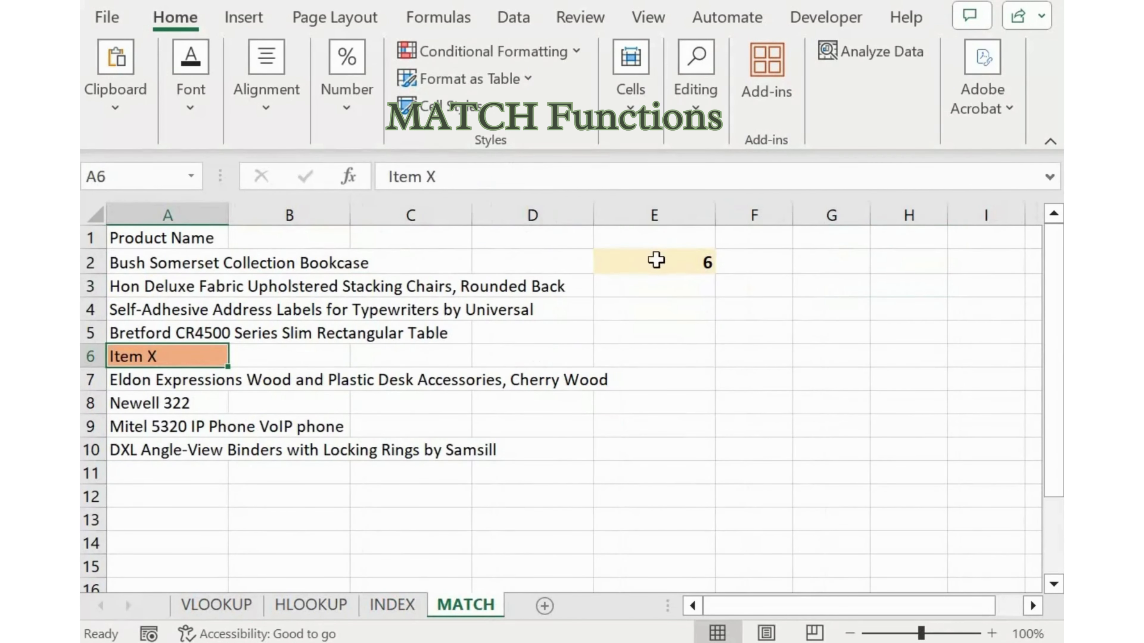
click(656, 260)
click(470, 176)
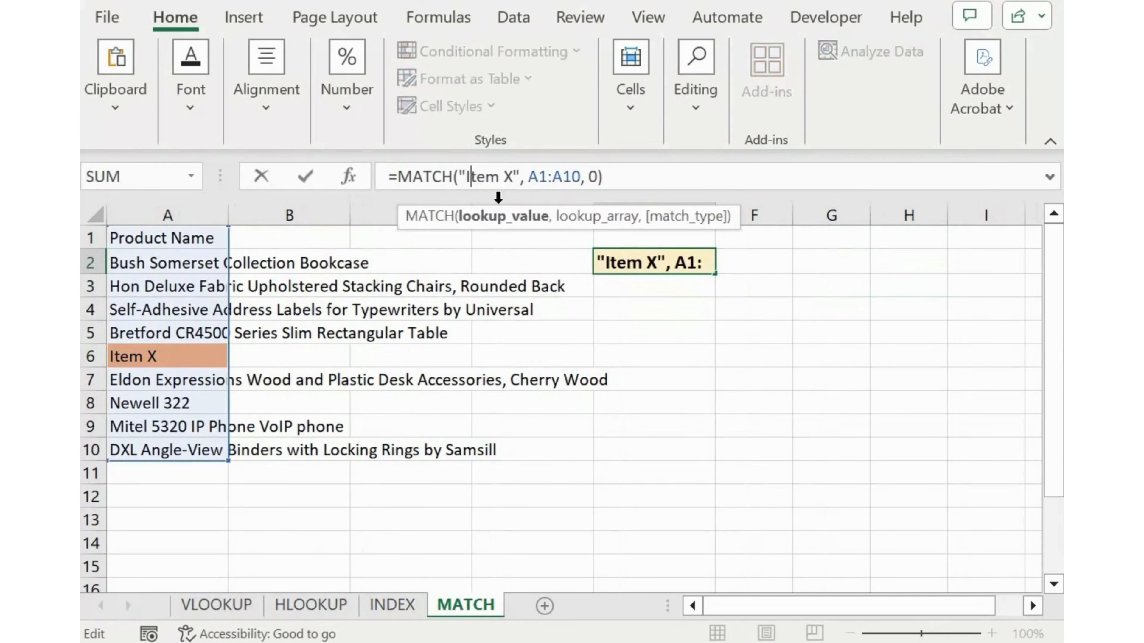
click(500, 220)
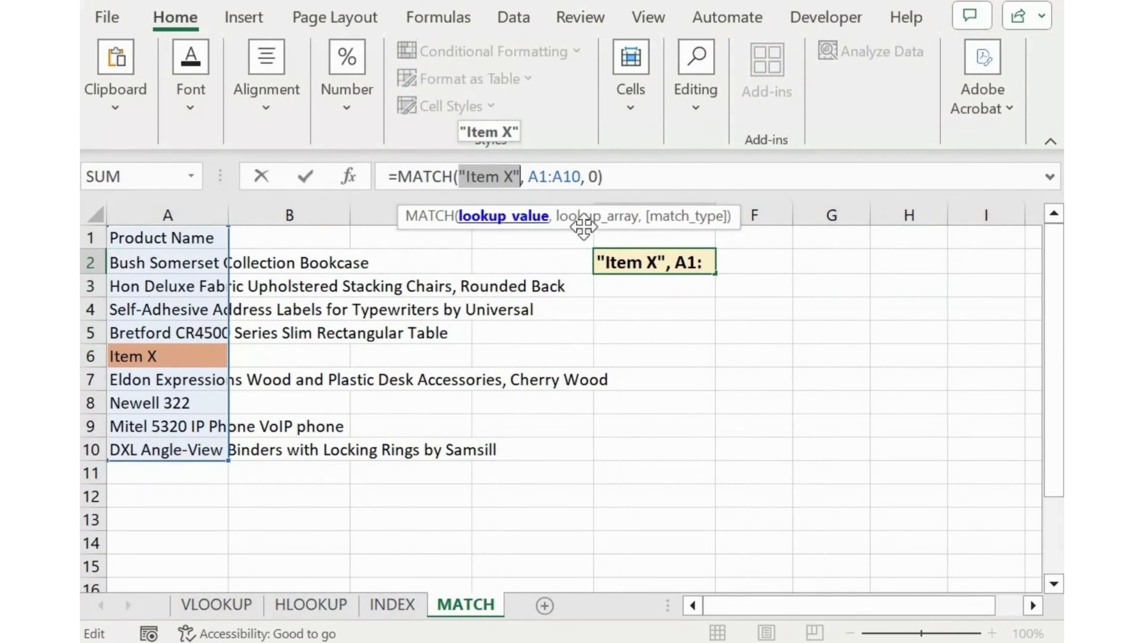
click(602, 217)
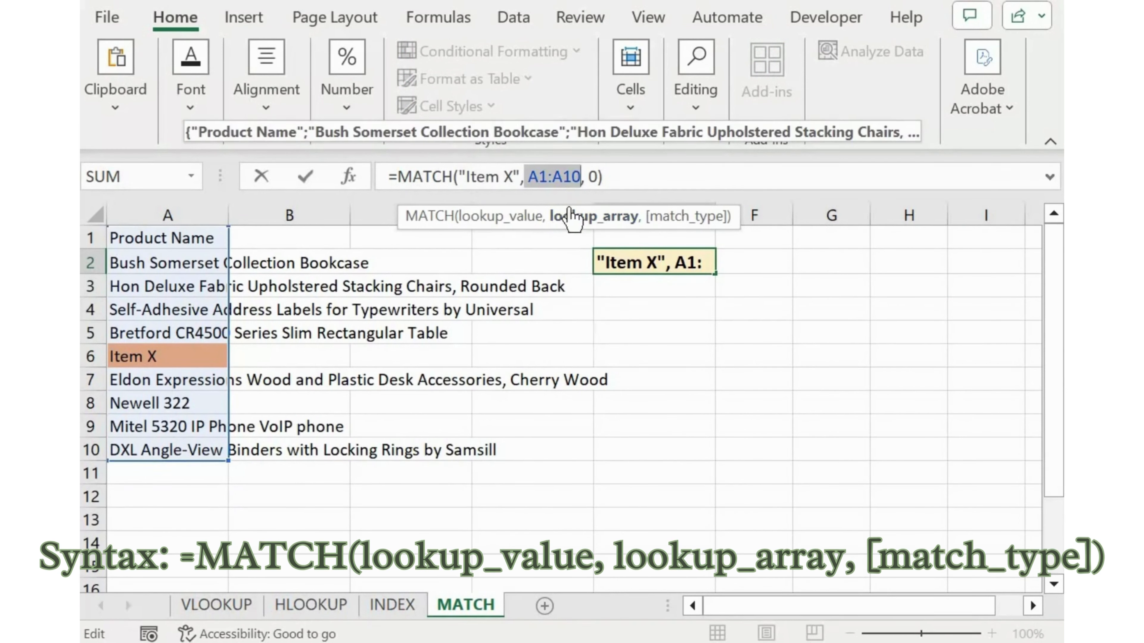
click(680, 217)
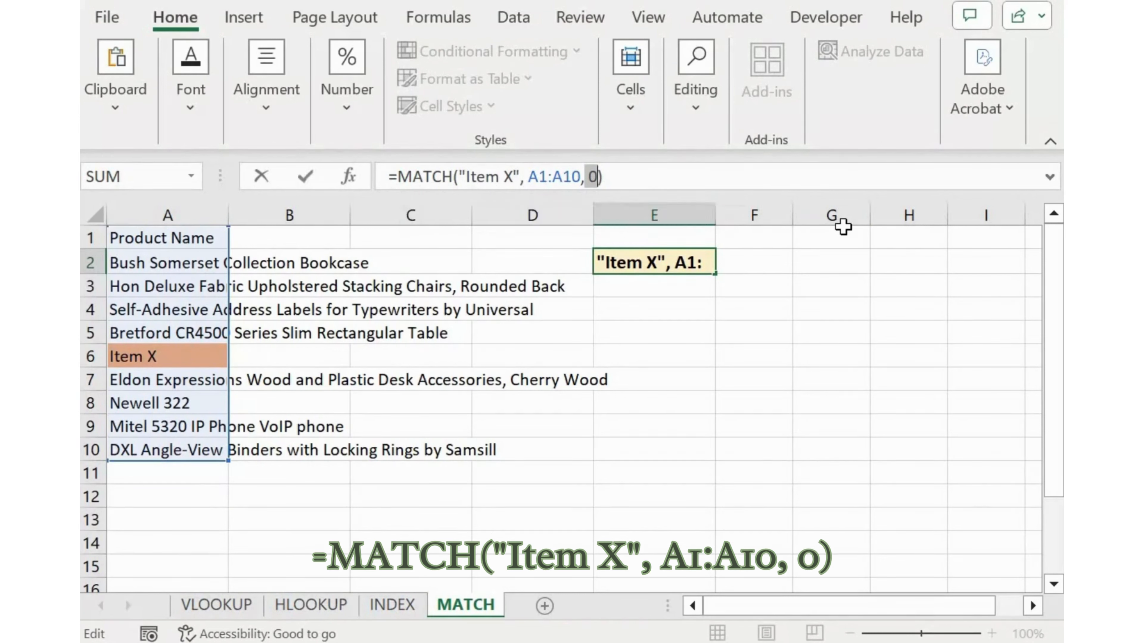
key(Return)
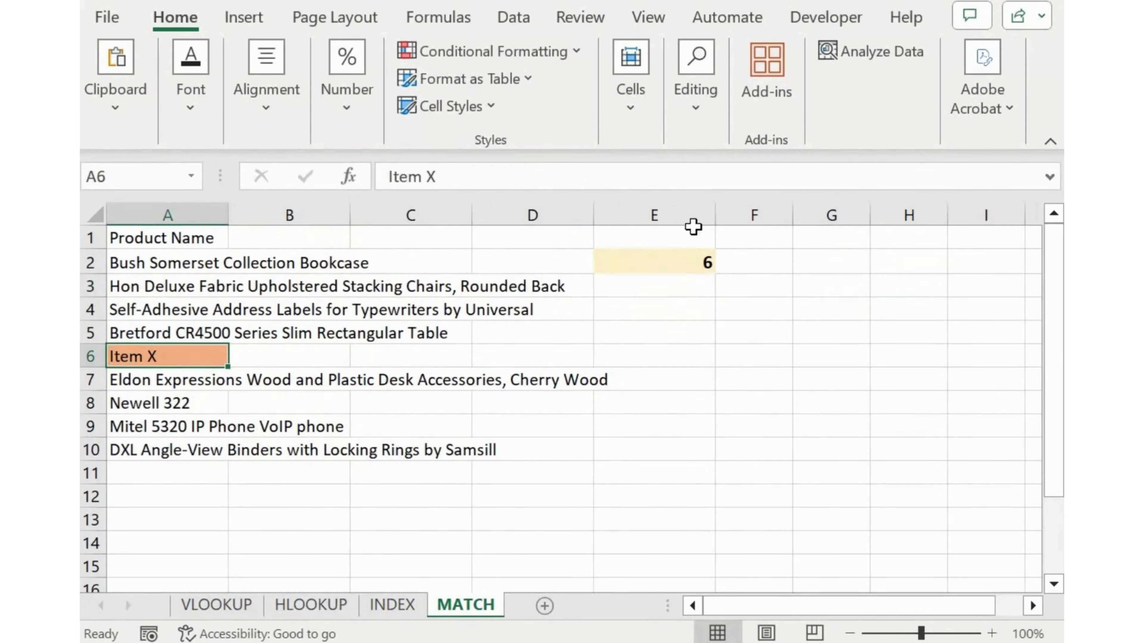
Go through the three arguments of the MATCH formula in E2 once more and close the formula without changes
click(662, 260)
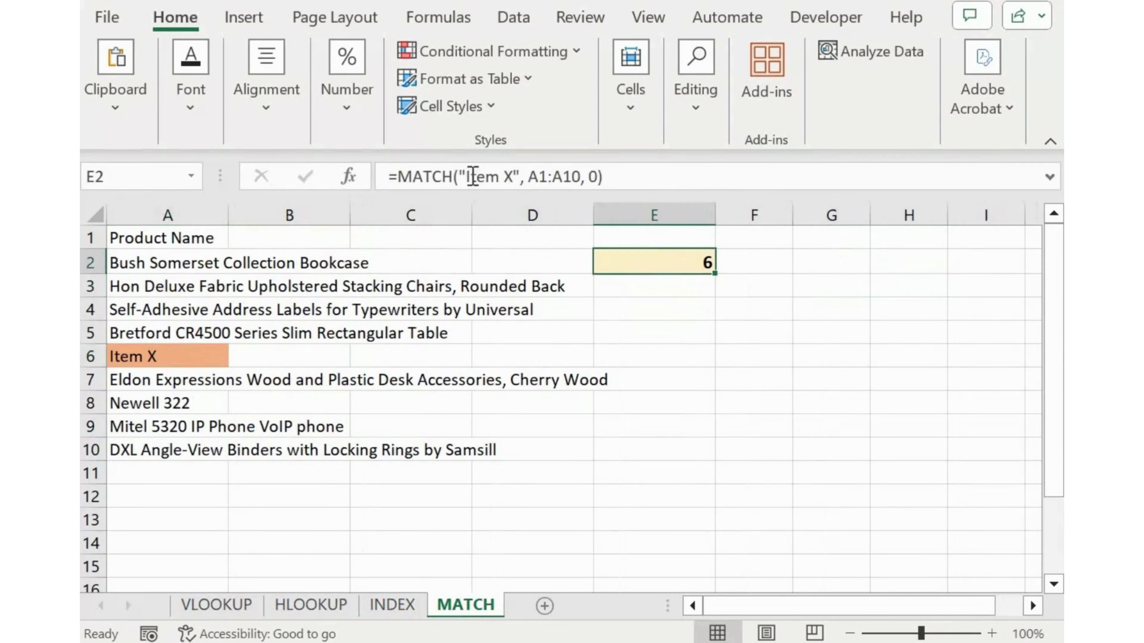
click(473, 175)
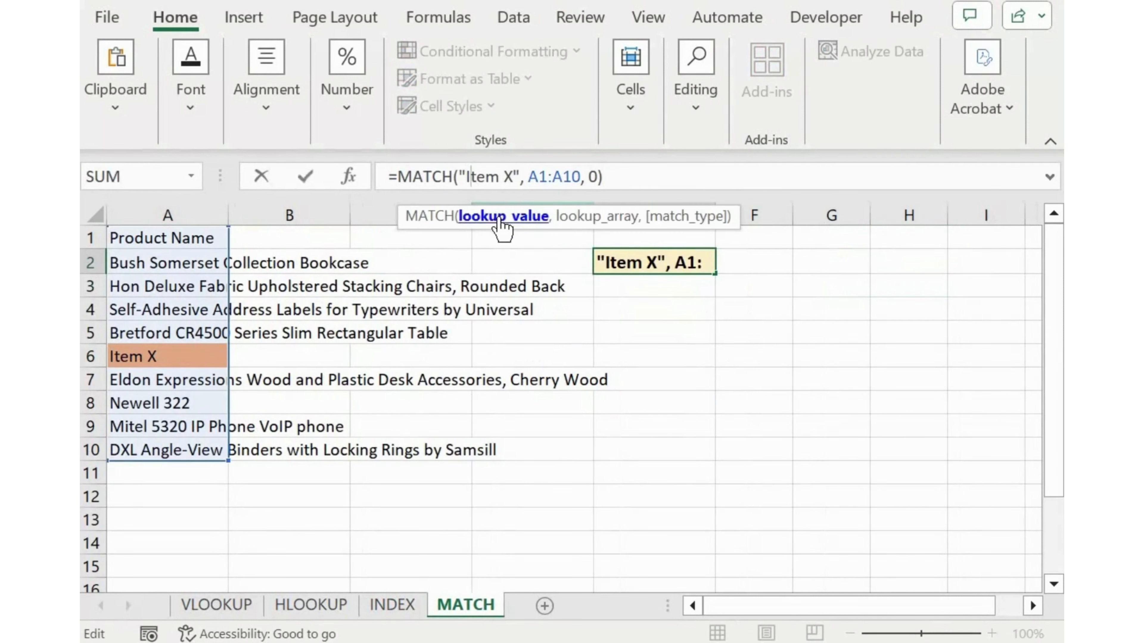
click(502, 221)
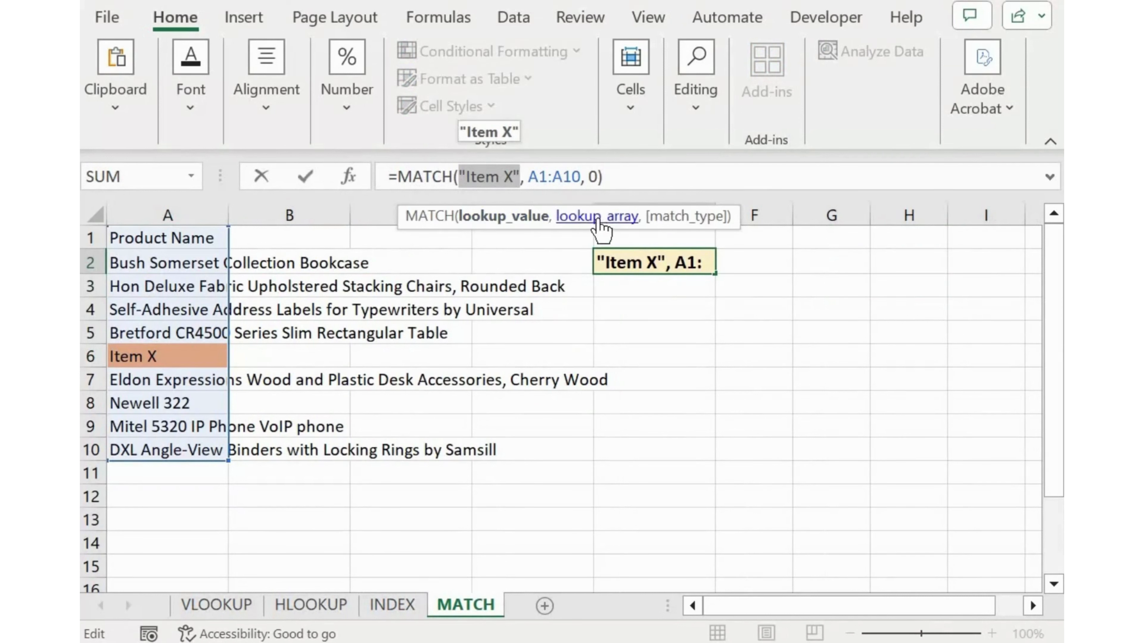
click(601, 217)
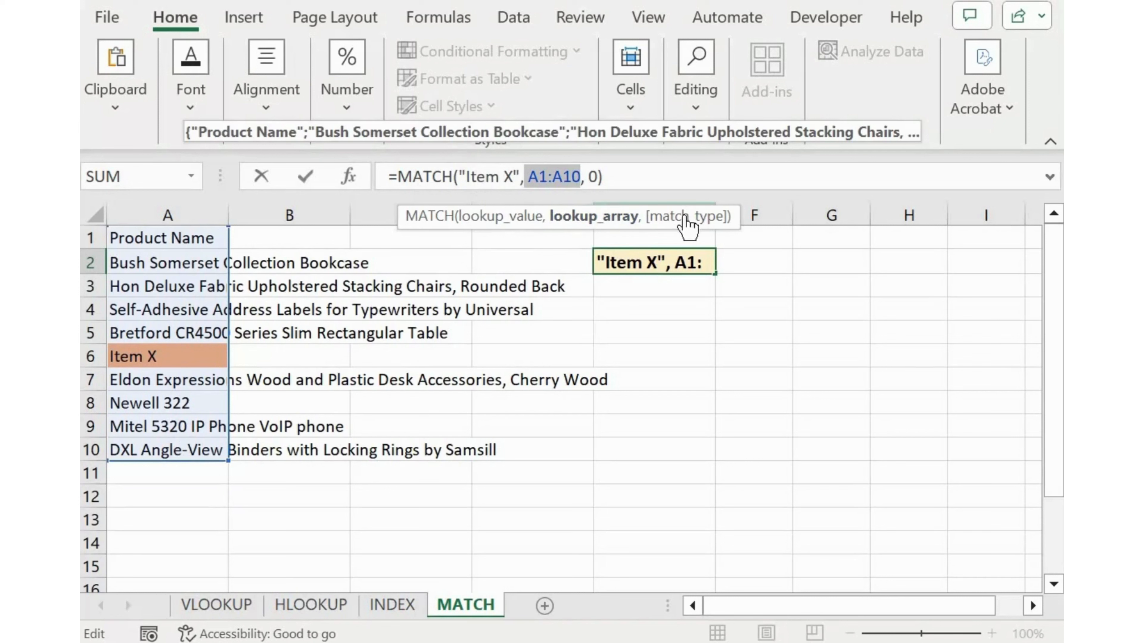
click(681, 218)
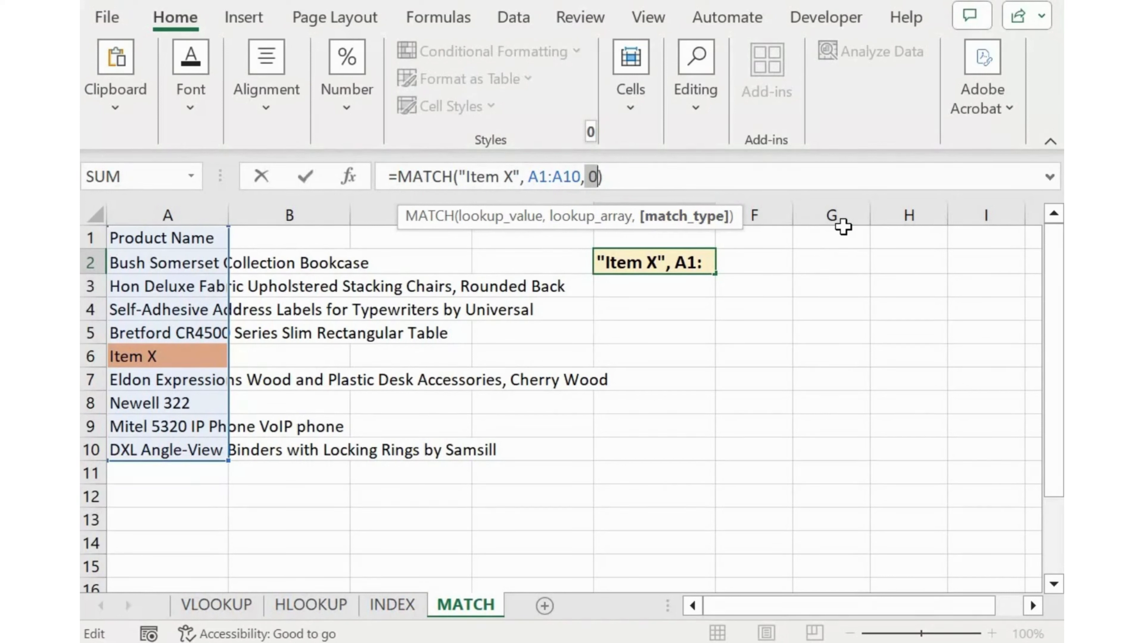
key(Return)
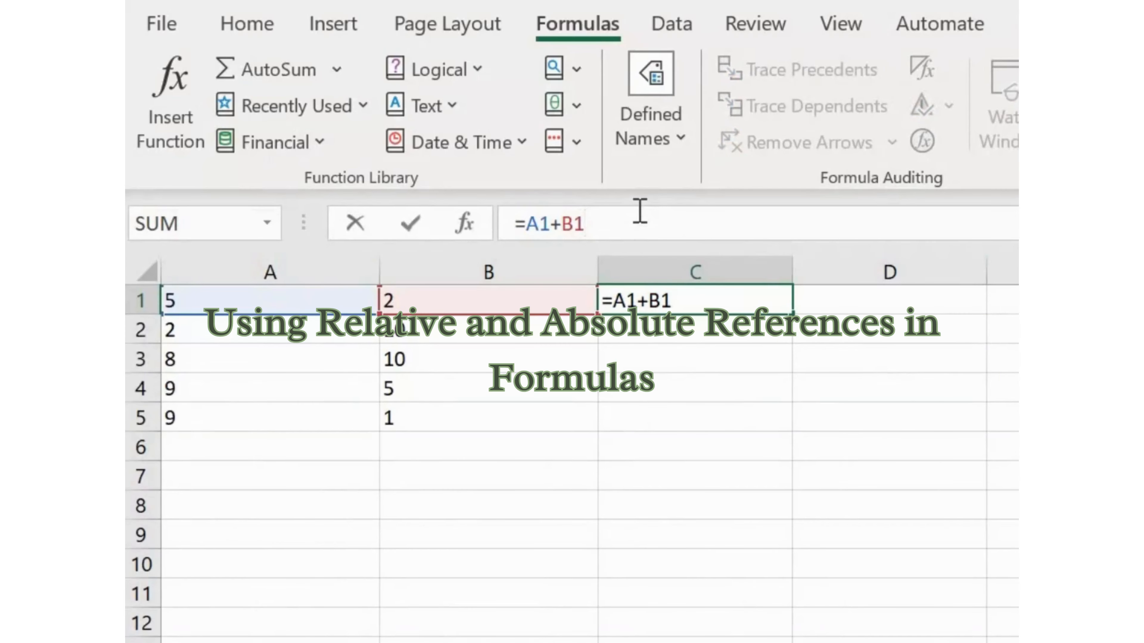
Enter the relative formula =A1+B1 in C1 and copy it into D1
key(Return)
key(Up)
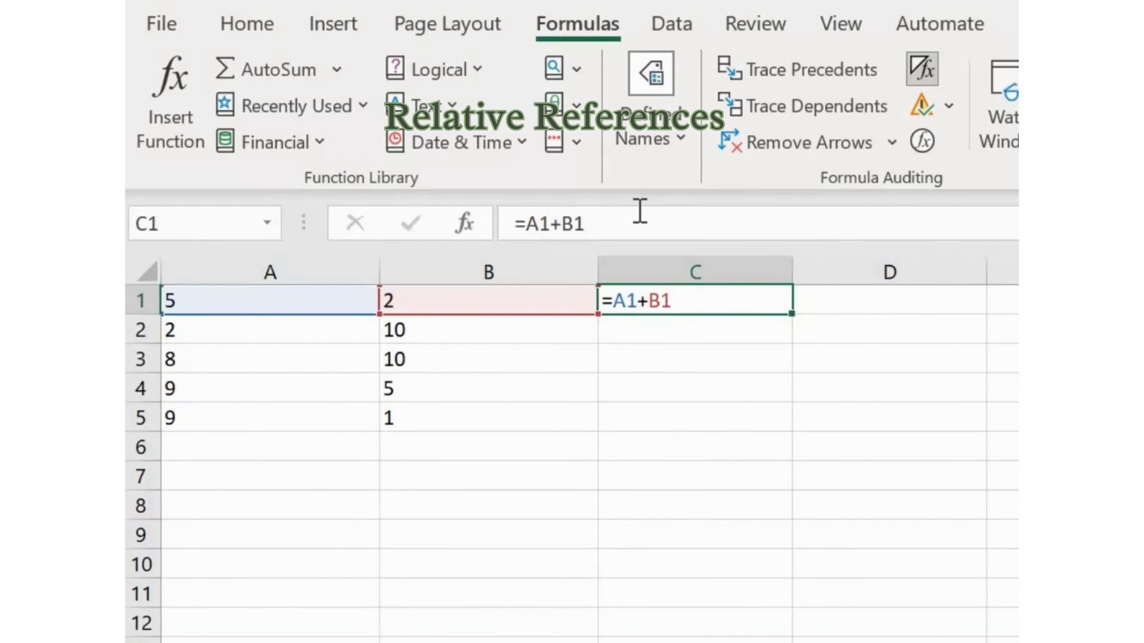
key(ctrl+c)
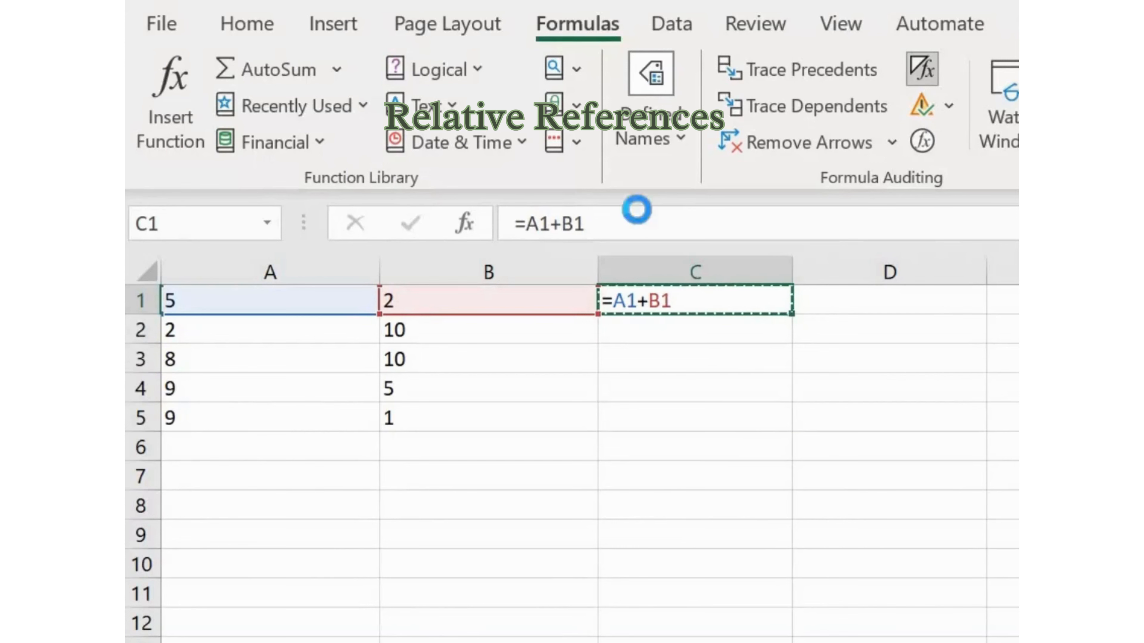
key(Right)
key(ctrl+v)
Paste the copied C1 formula into C2 and compare the references in C1, D1 and C2
key(Left)
key(Down)
key(ctrl+v)
key(Up)
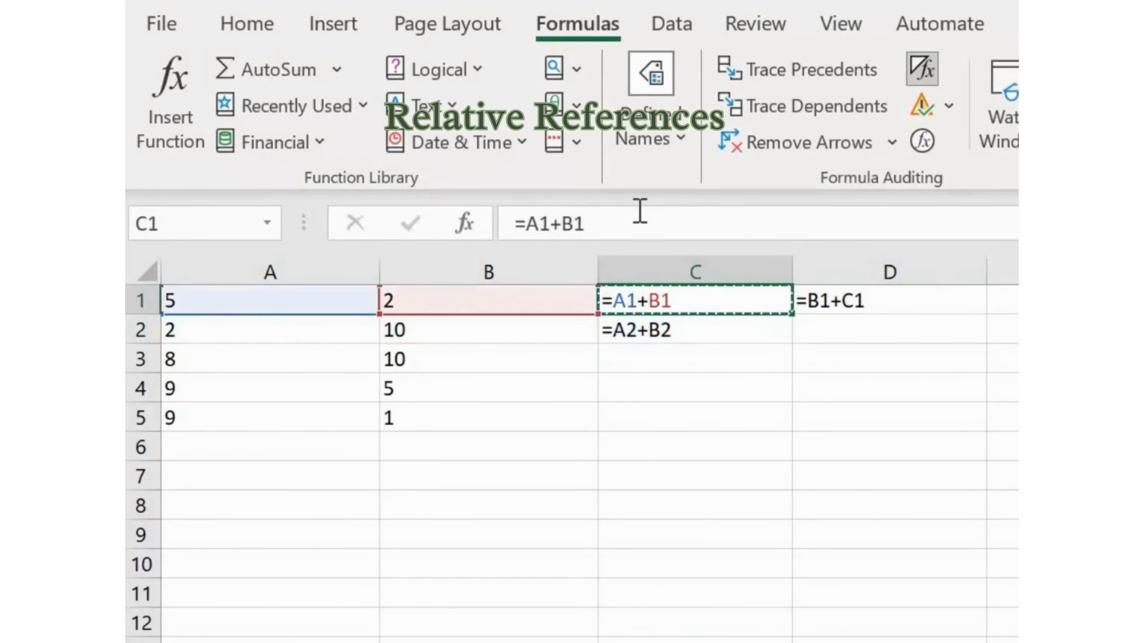
key(Right)
key(Left)
key(Down)
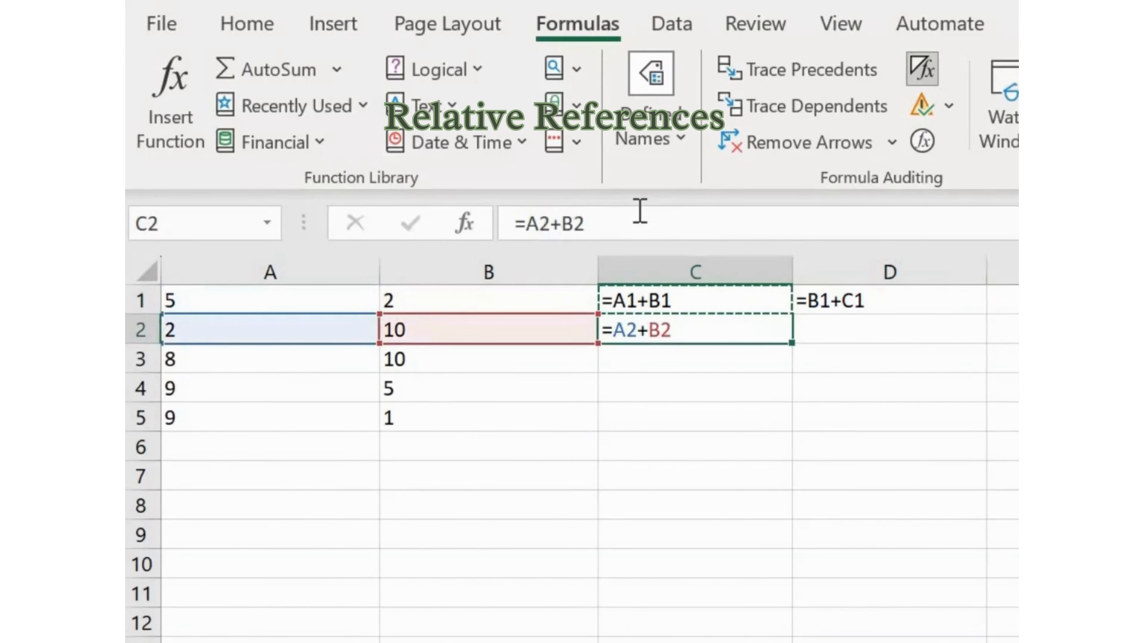
Enter =A1+B1 in C1 again with formulas displayed in the cells, and copy it into D1
click(640, 211)
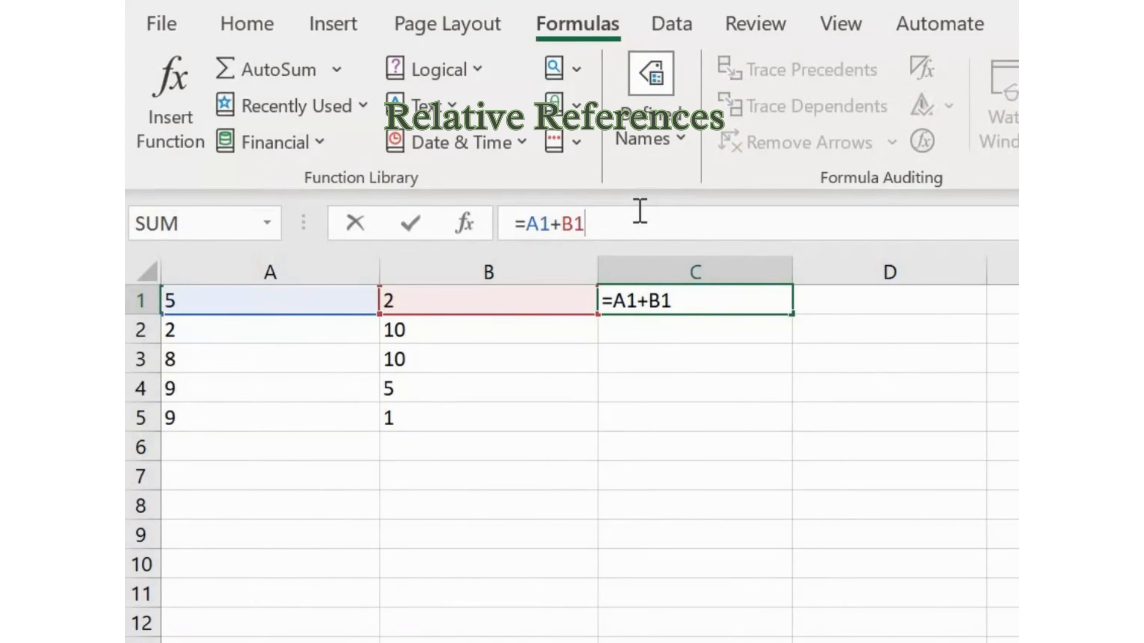
key(Return)
key(ctrl+grave)
key(Up)
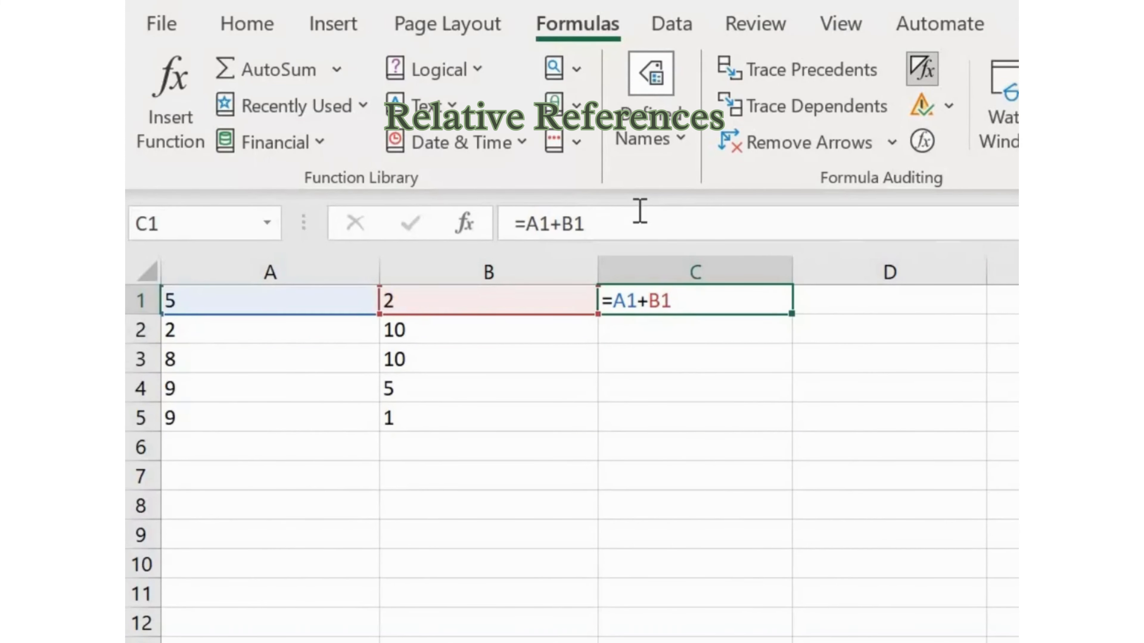
key(ctrl+c)
key(Right)
key(ctrl+v)
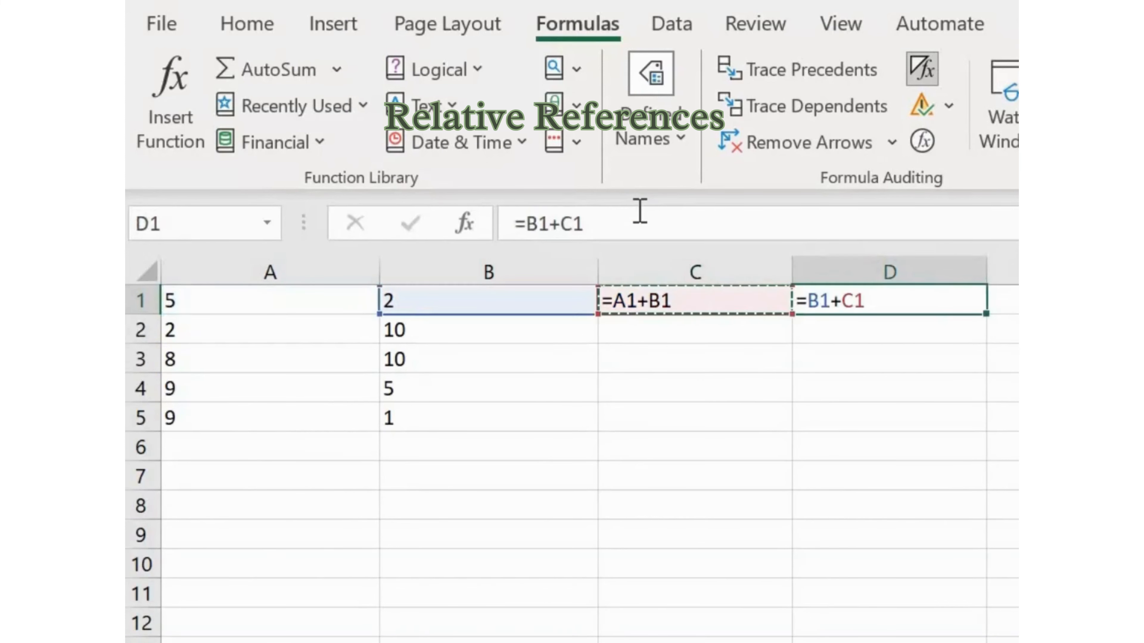
Paste the C1 formula into C2 and check how the references in D1 and C2 shifted
key(Left)
key(Down)
key(ctrl+v)
key(Up)
key(Right)
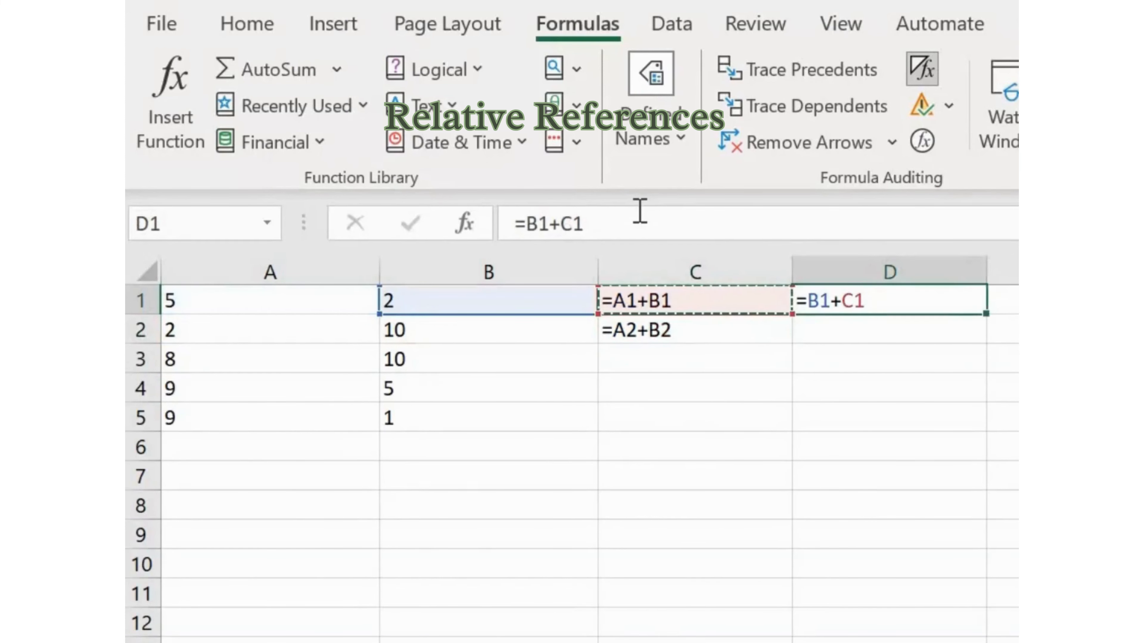
key(Left)
key(Down)
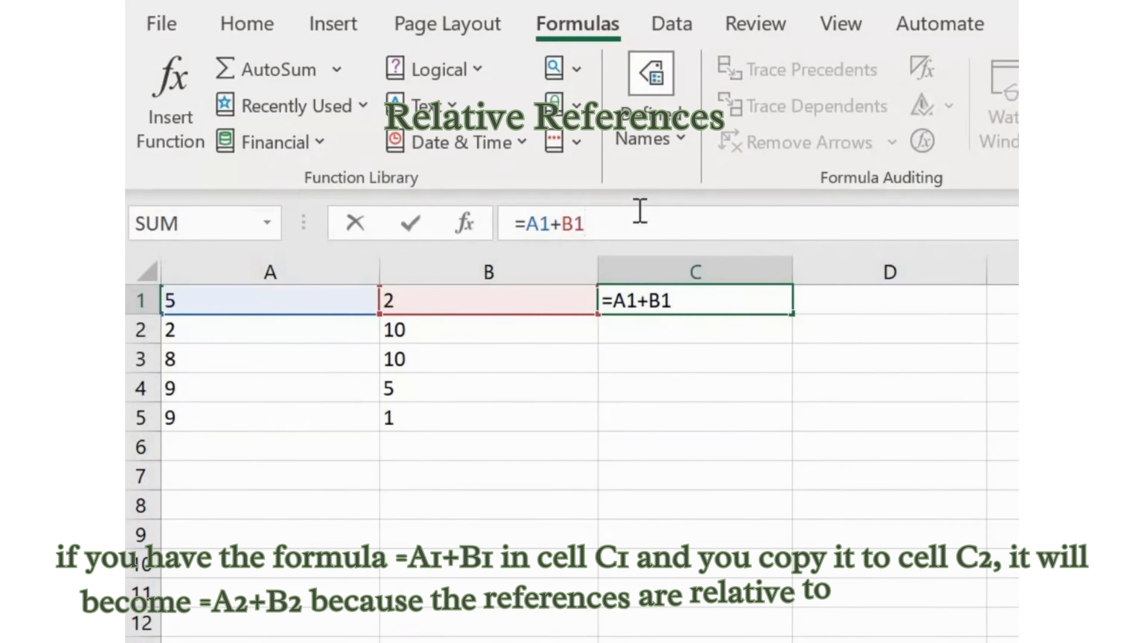
Confirm the formula =A1+B1 in C1 once more and copy the cell
key(Return)
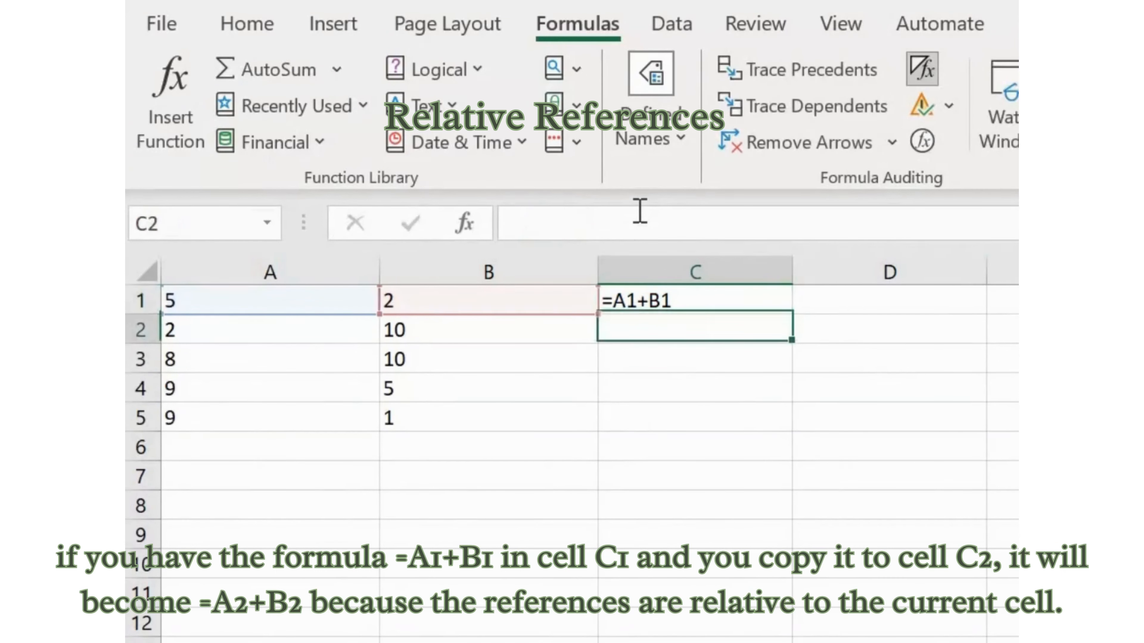
key(Up)
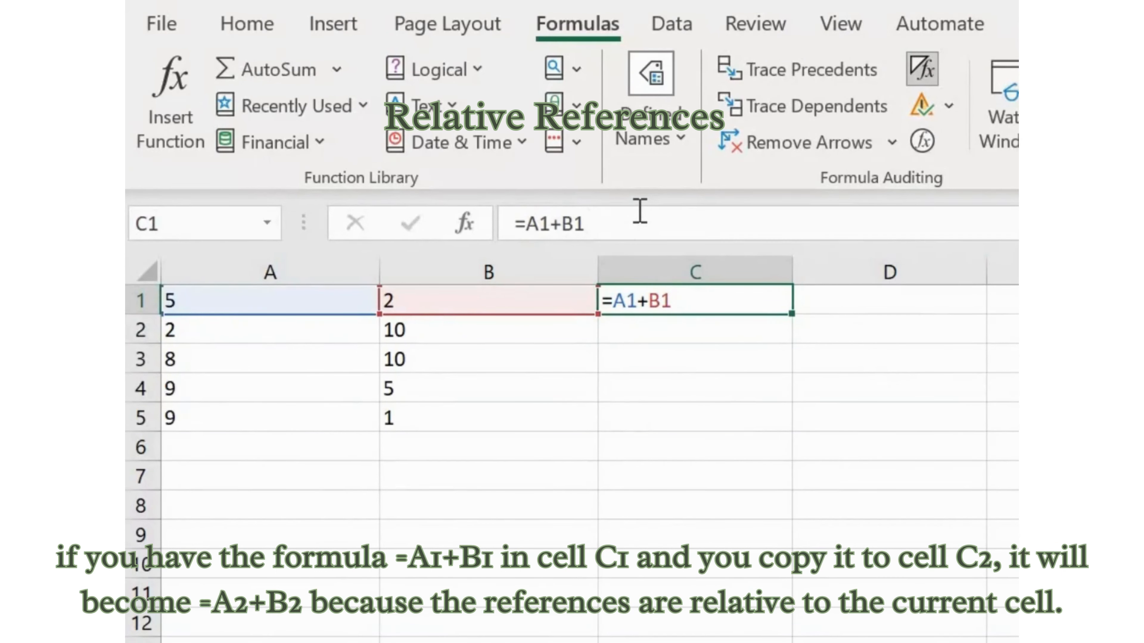
key(ctrl+c)
key(Right)
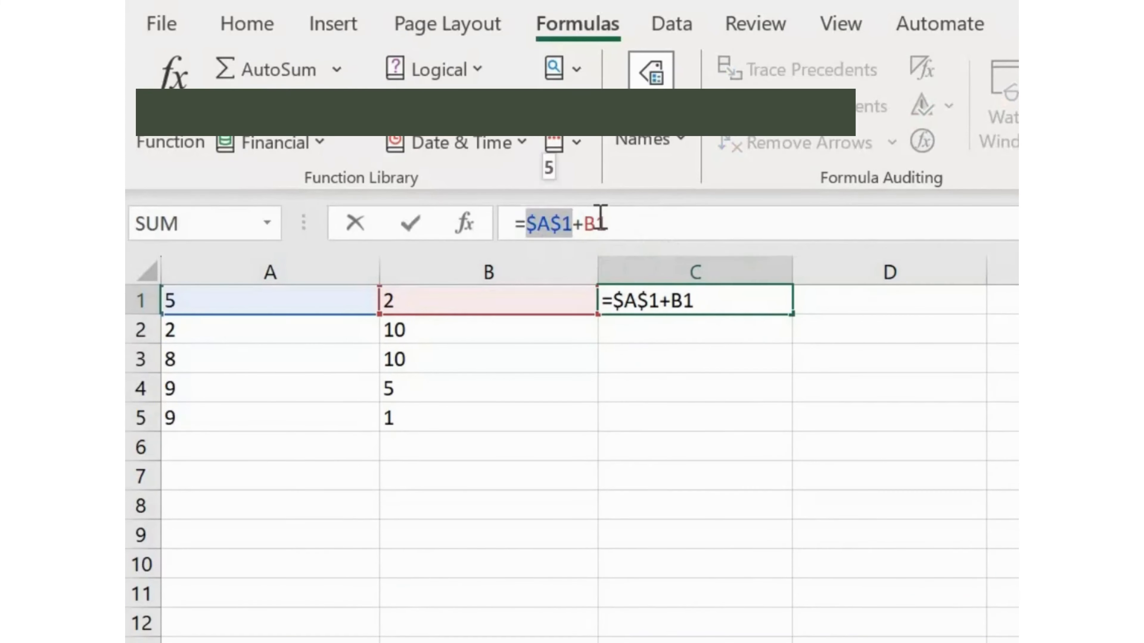
Make the B1 reference in the C1 formula absolute so it reads =$A$1+$B$1
click(645, 227)
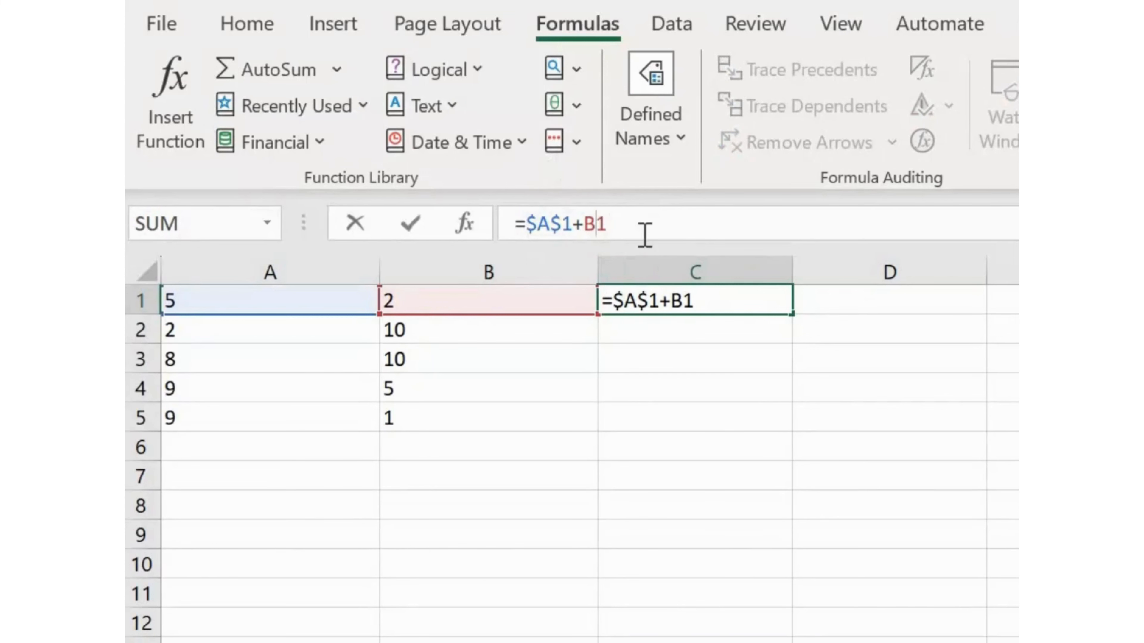
key(F4)
key(Return)
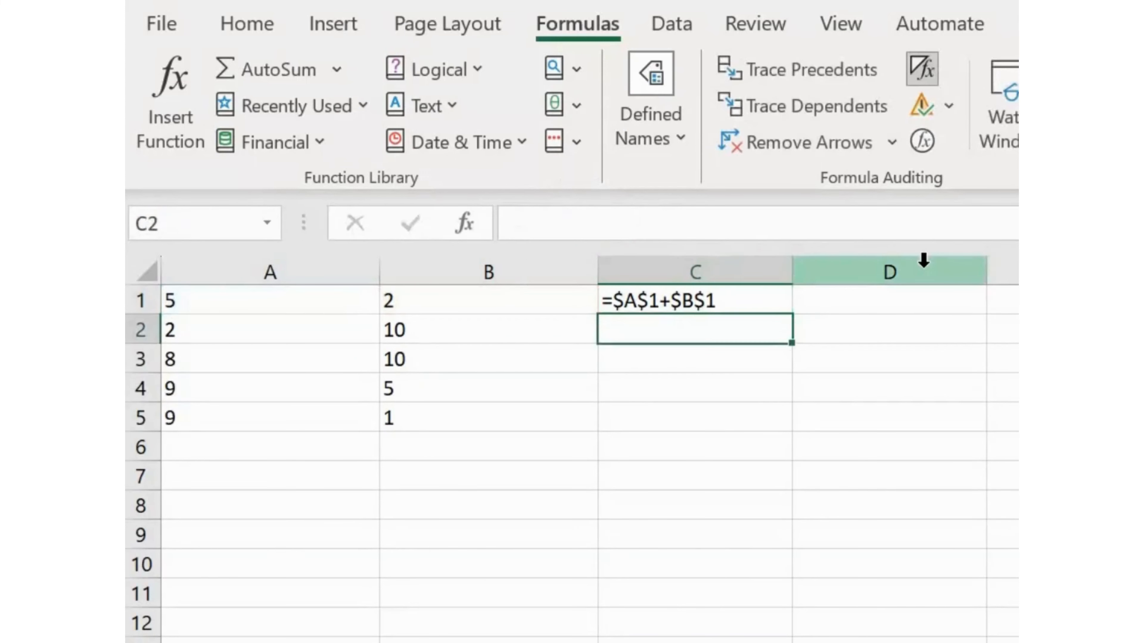
key(Up)
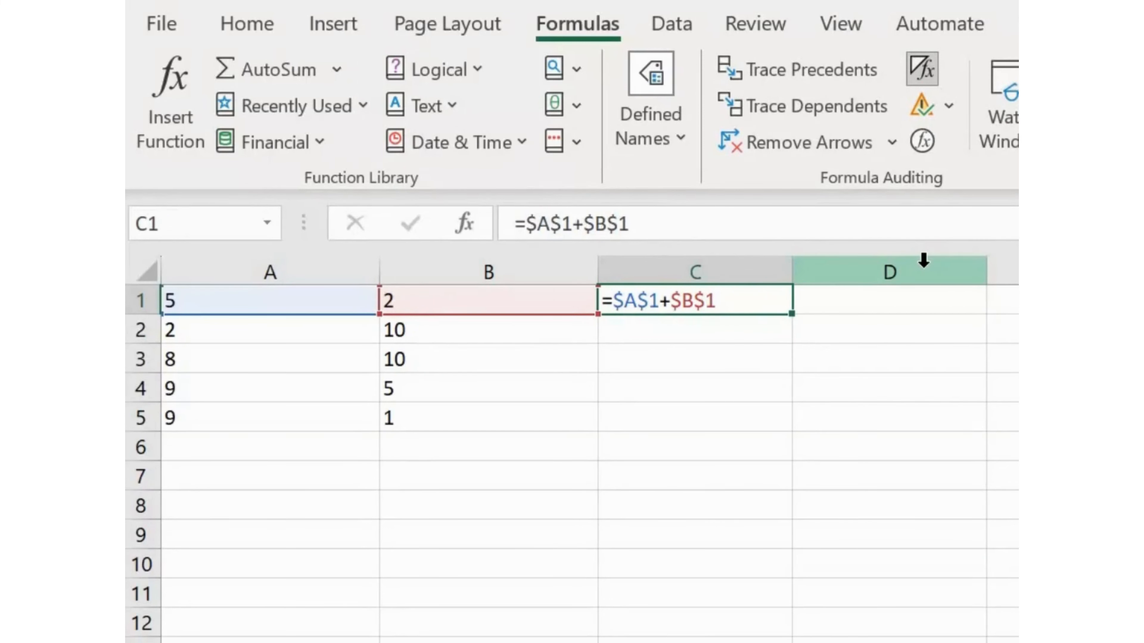
Copy the absolute formula =$A$1+$B$1 from C1 into C2 and on through C3:C5
key(ctrl+c)
key(Down)
key(ctrl+v)
key(ctrl+c)
key(Down)
key(shift+Down)
key(shift+Down)
key(ctrl+v)
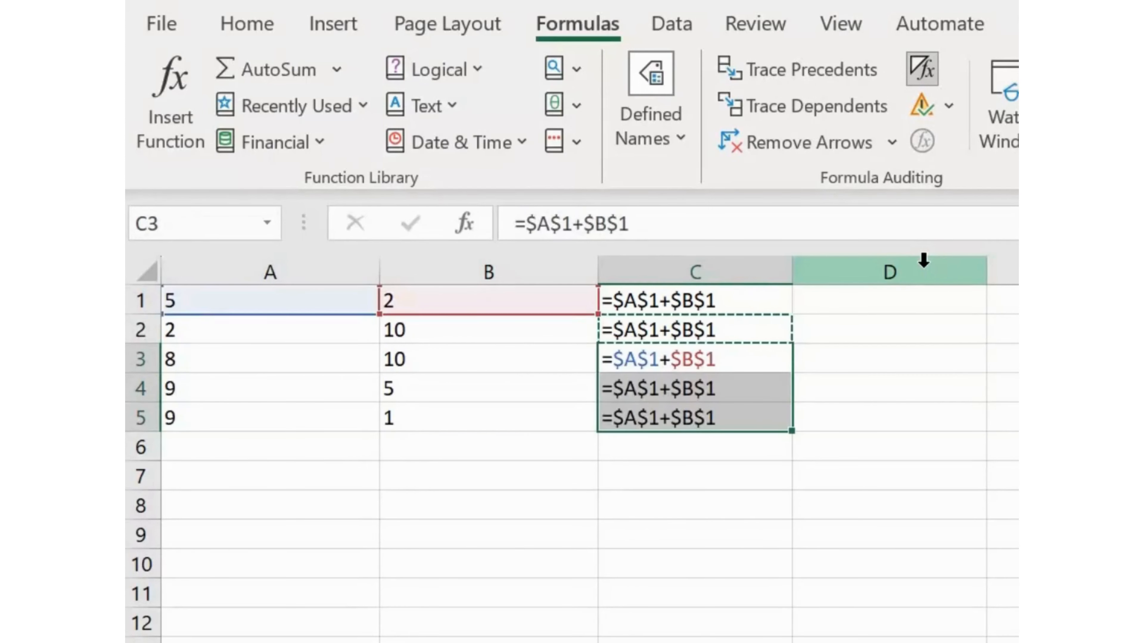
key(Up)
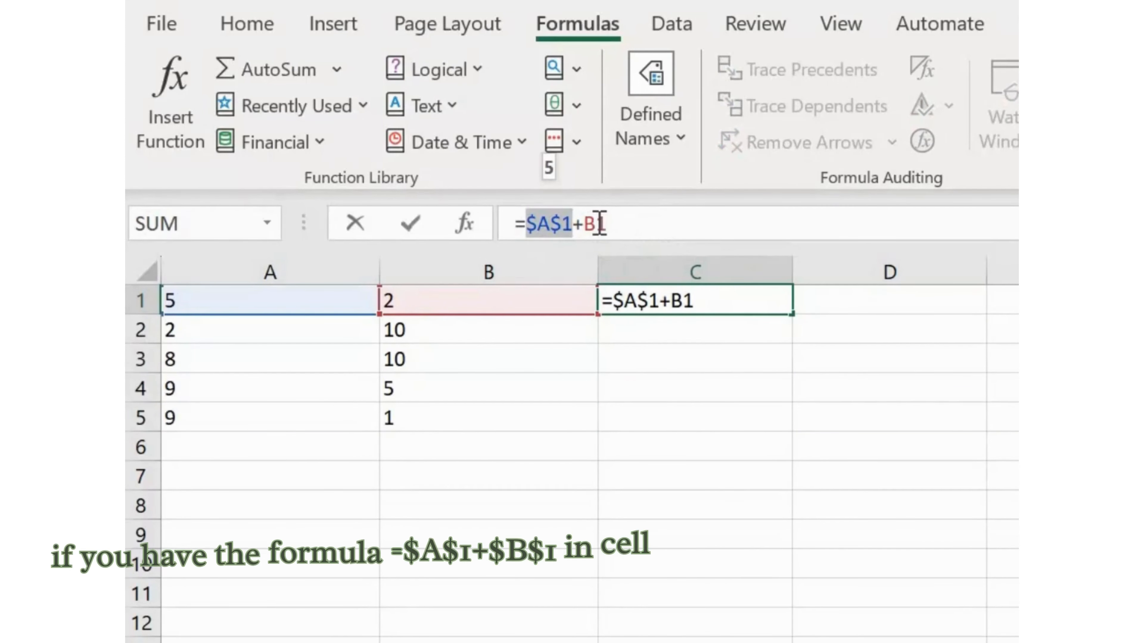
Complete the C1 formula again as =$A$1+$B$1 and paste it into C2
click(644, 232)
key(F4)
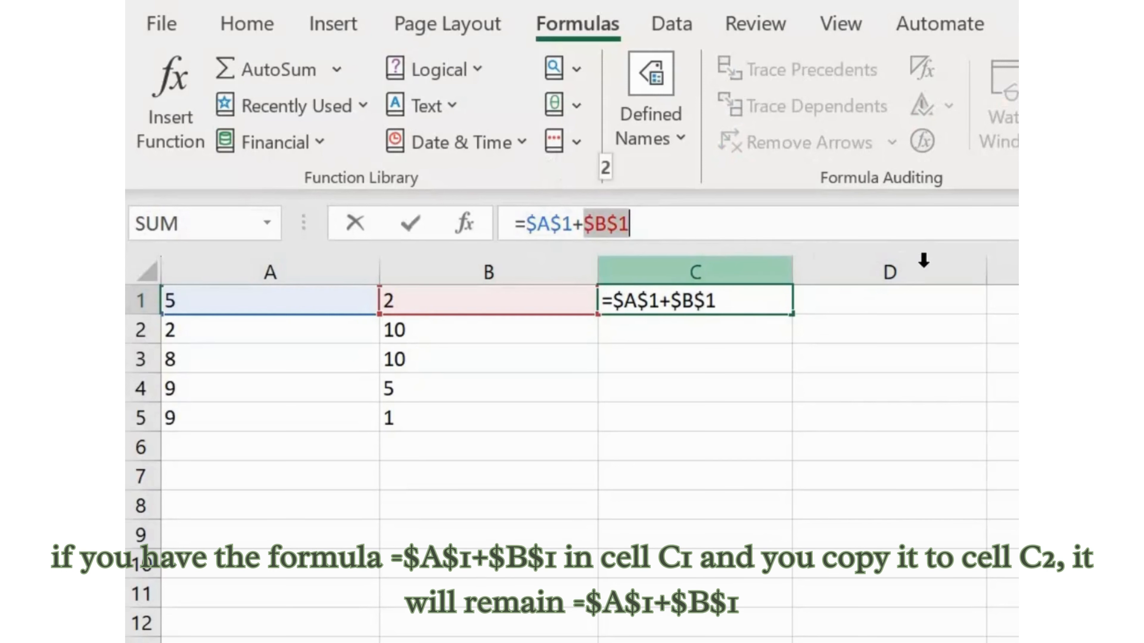
key(Return)
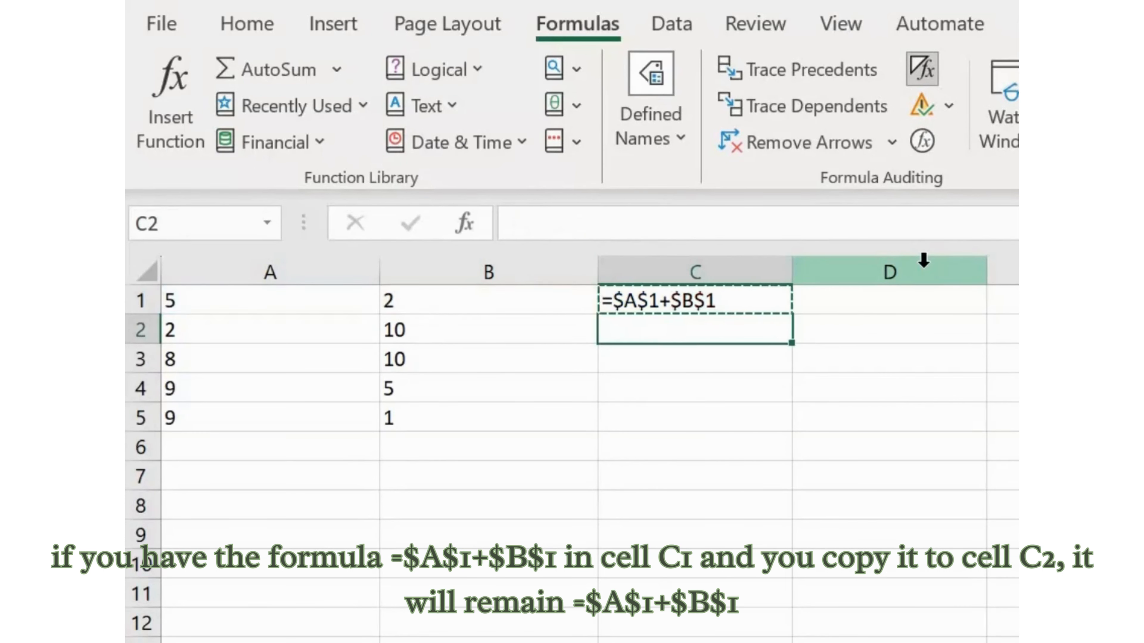
key(ctrl+v)
key(Return)
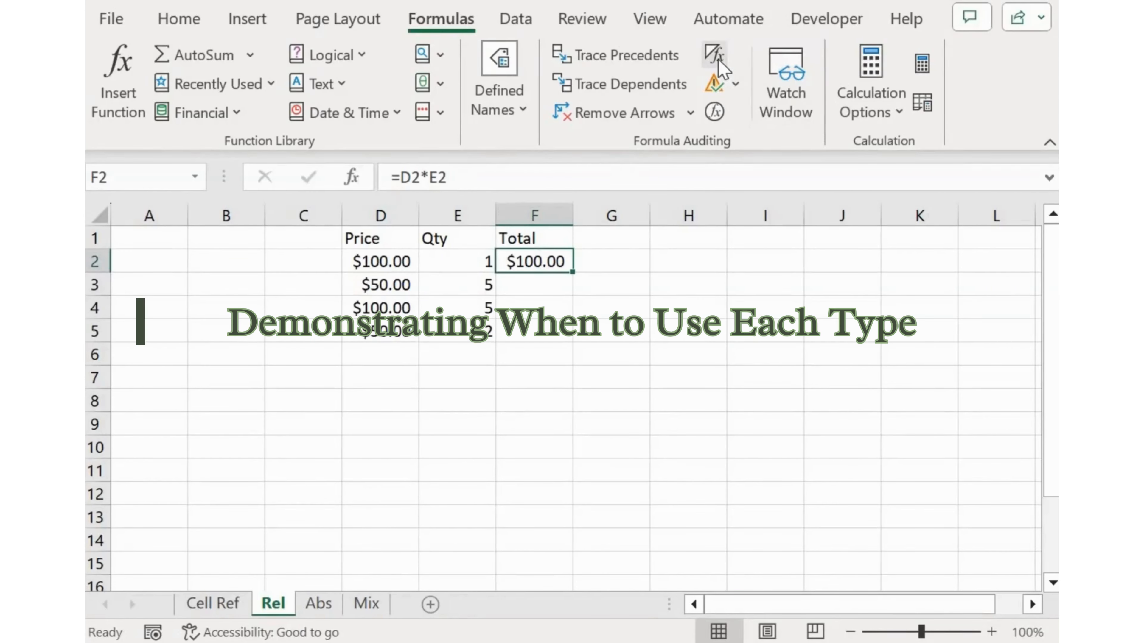
On the Rel sheet, display formulas and copy the Total formula =D2*E2 from F2 down through F5
click(719, 63)
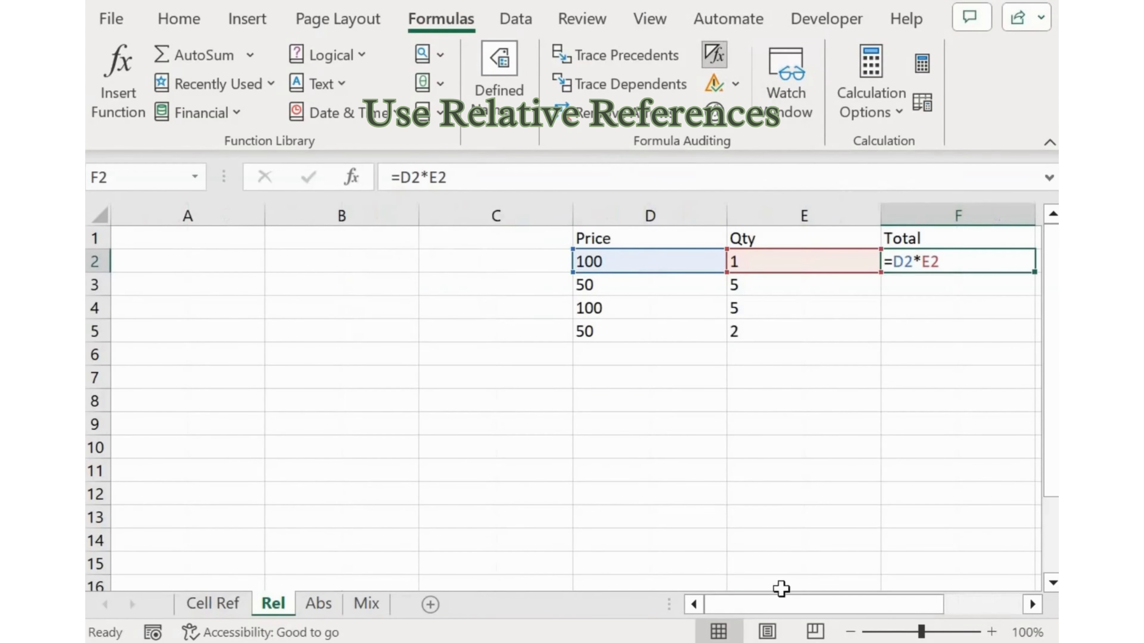
drag(886, 614, 770, 291)
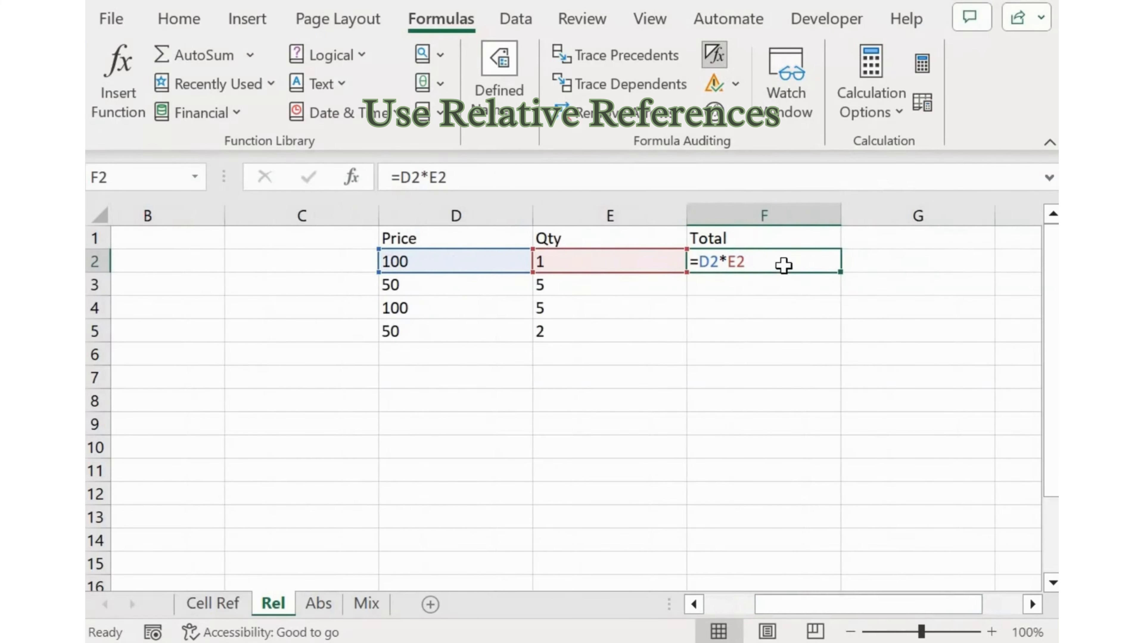
key(ctrl+c)
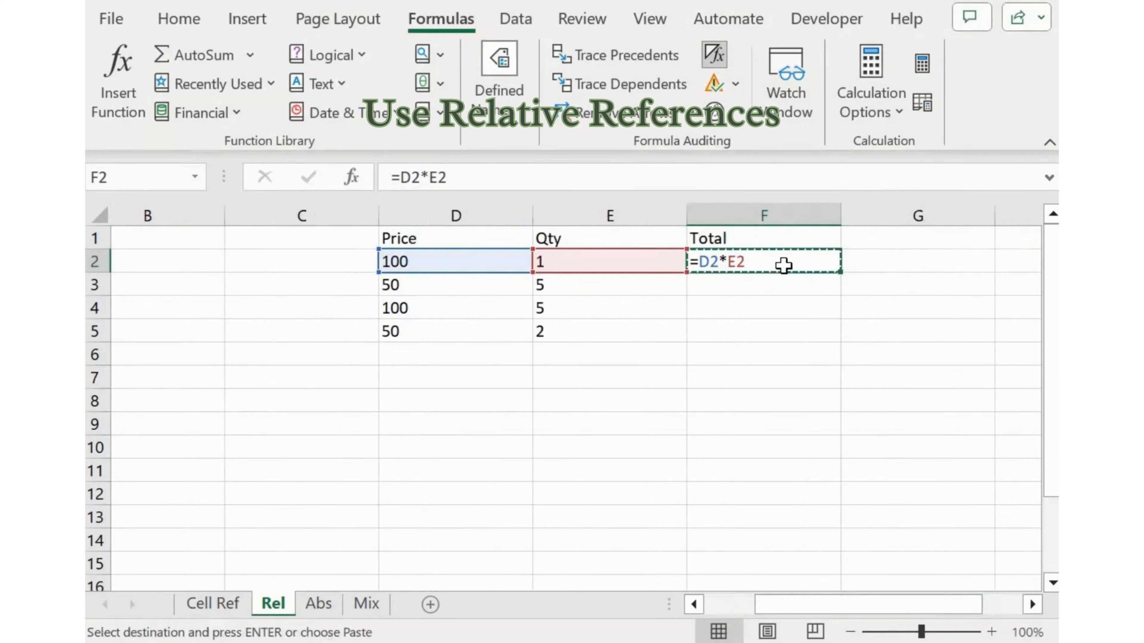
key(shift+Down)
key(shift+Down)
key(shift+Down)
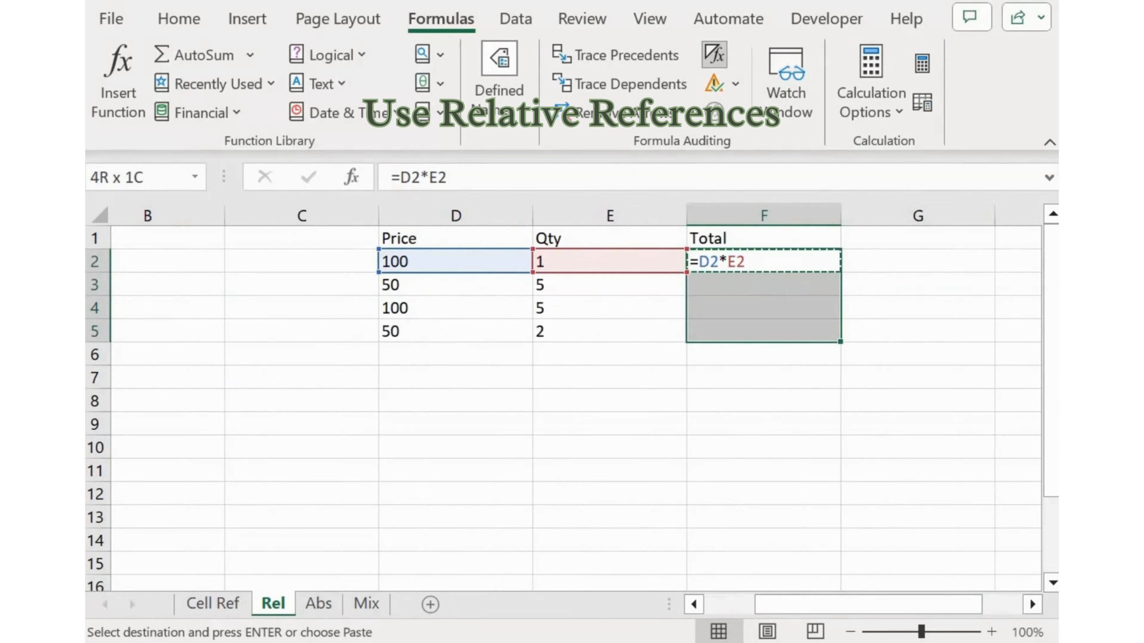
key(ctrl+v)
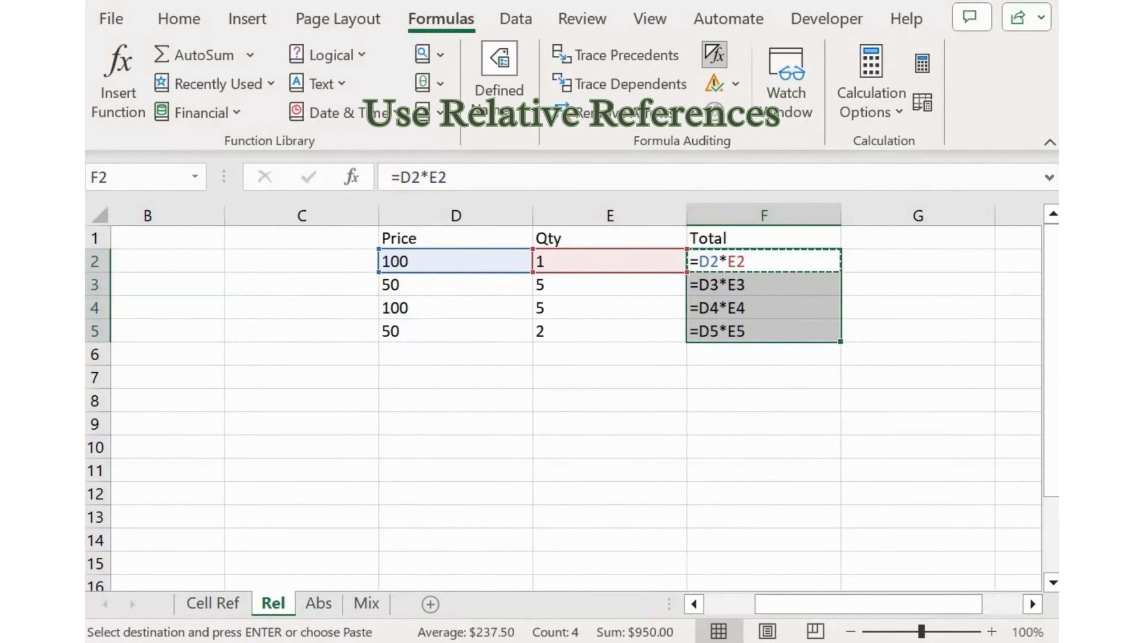
Switch the Rel sheet between calculated values and formulas to compare the totals with their formulas
click(713, 57)
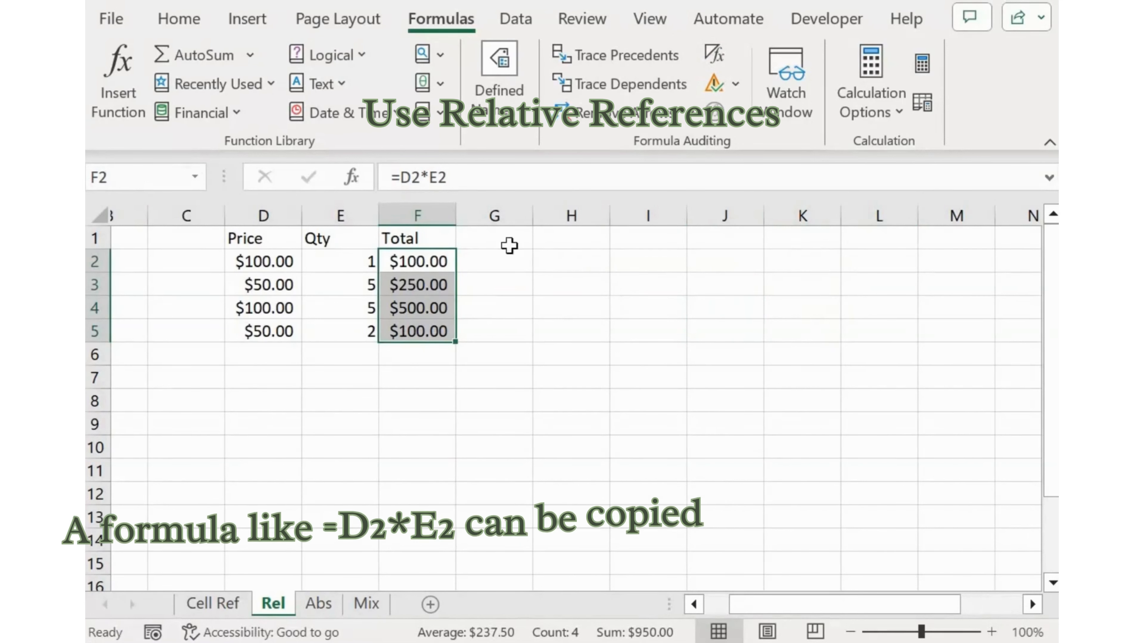
click(721, 55)
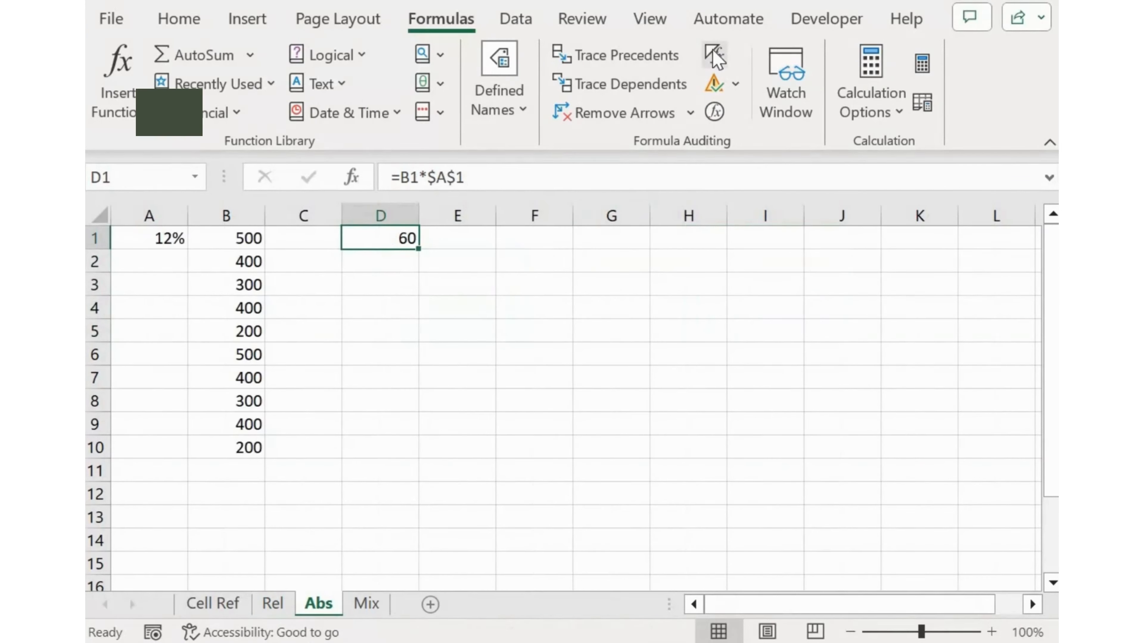
click(716, 55)
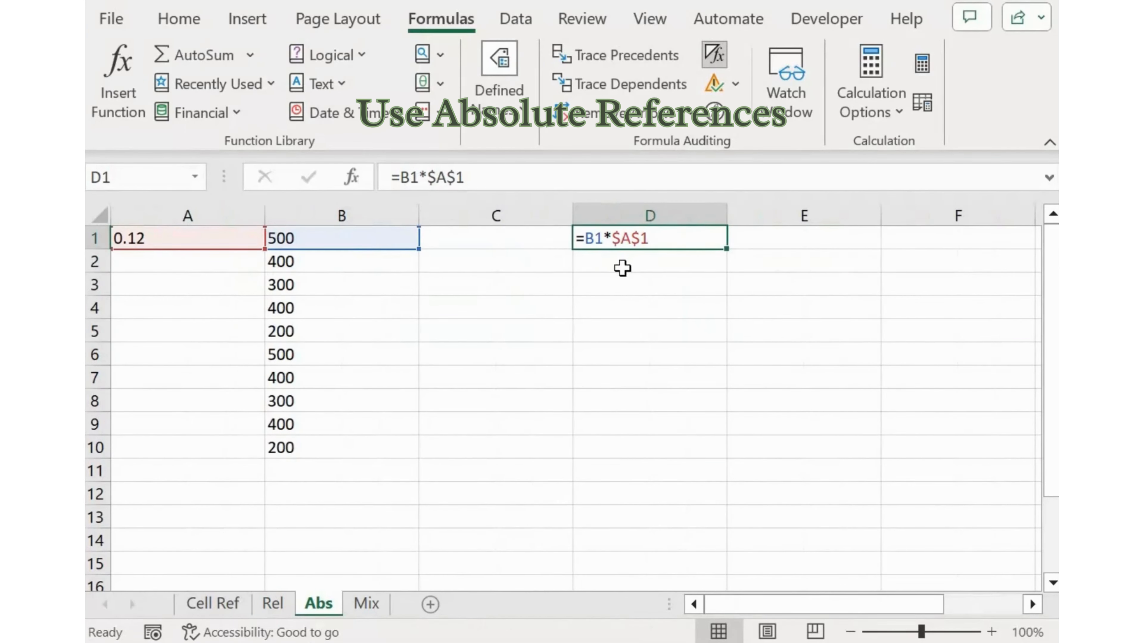
On the Abs sheet, display formulas and copy =B1*$A$1 from D1 down through D10
click(714, 56)
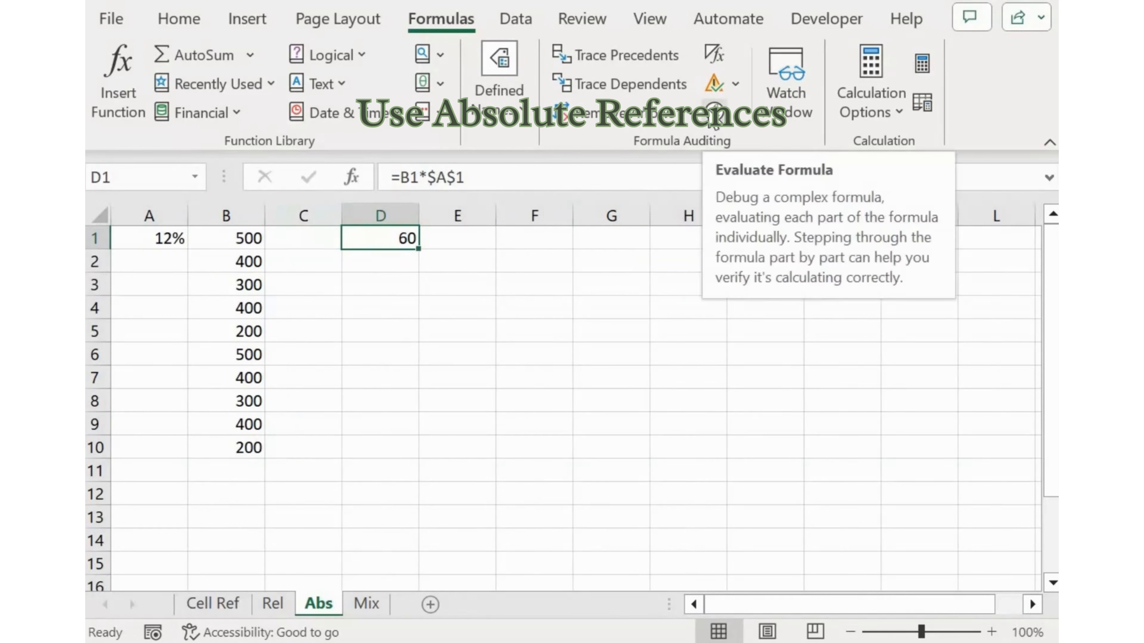
click(719, 62)
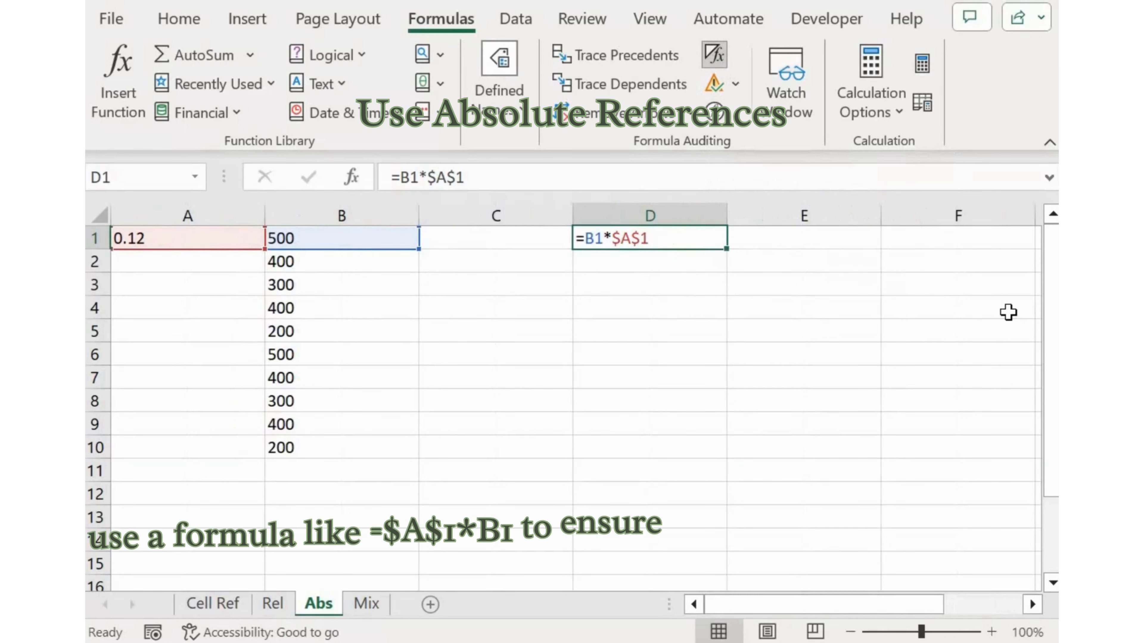
key(ctrl+c)
key(shift+Down)
key(shift+Down)
key(shift+Down)
key(shift+Down)
key(shift+Down)
key(shift+Down)
key(shift+Down)
key(shift+Down)
key(shift+Down)
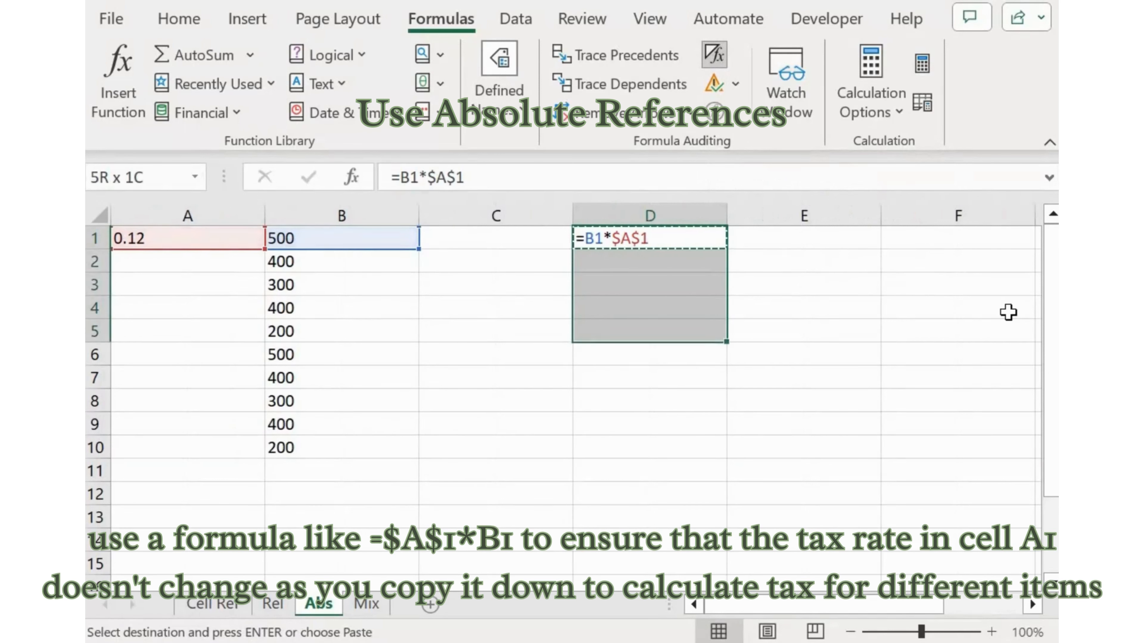
key(ctrl+v)
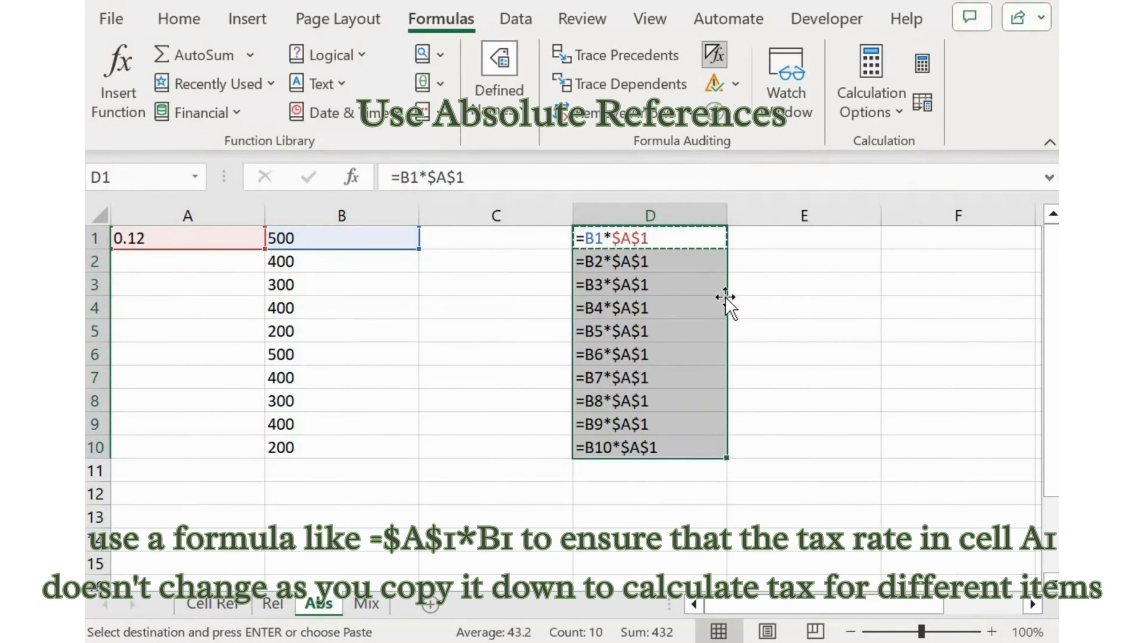
Examine the references in the copied formulas from D4 to D7 on the Abs sheet
click(771, 282)
double_click(681, 299)
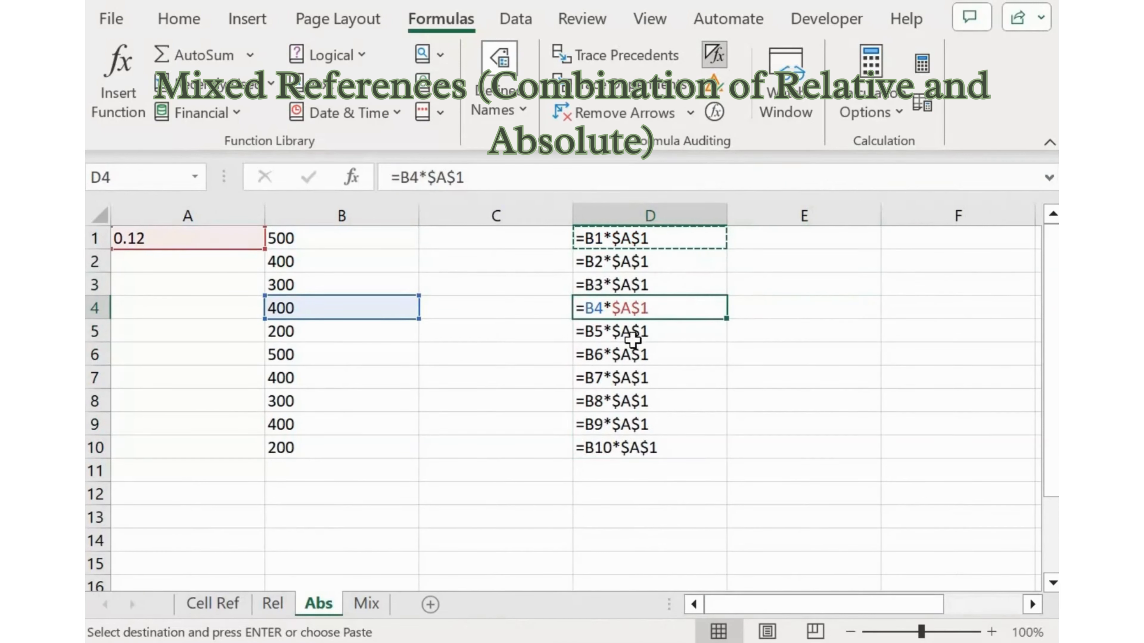
key(Down)
key(Down)
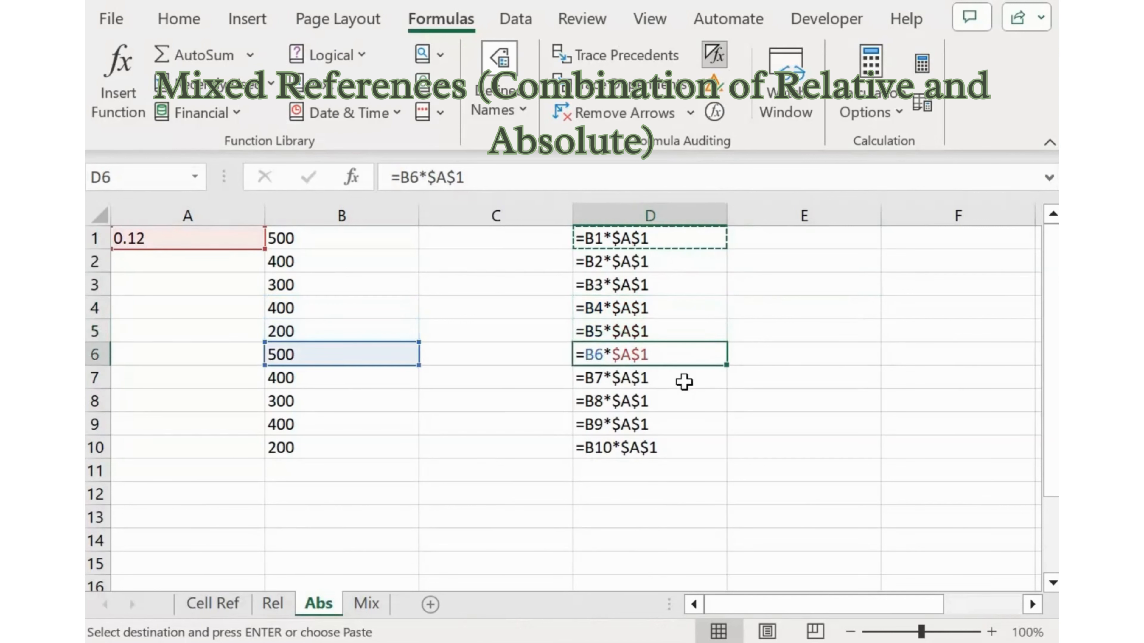
key(Down)
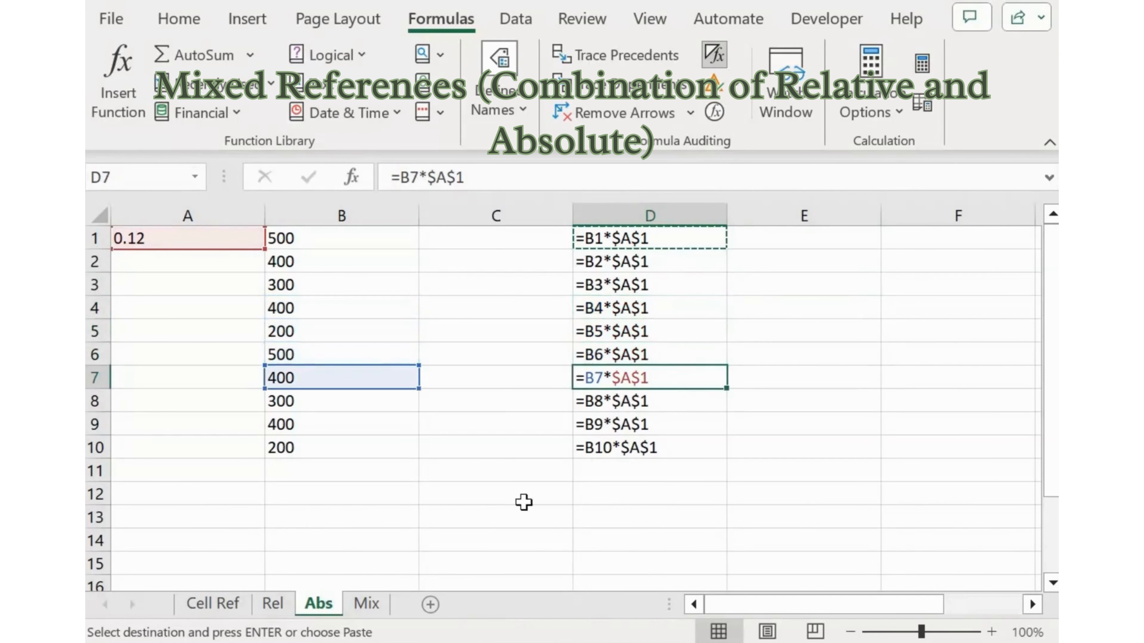
On the Mix sheet, display formulas and fill =B1*$A$1 from D1 down to D10
click(366, 605)
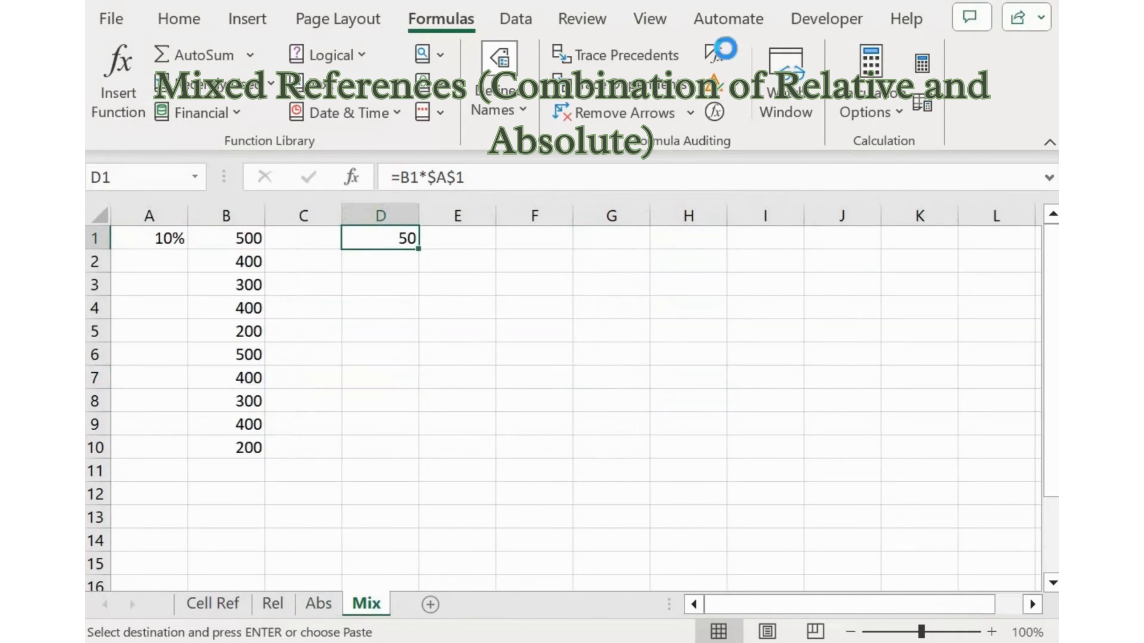
click(723, 50)
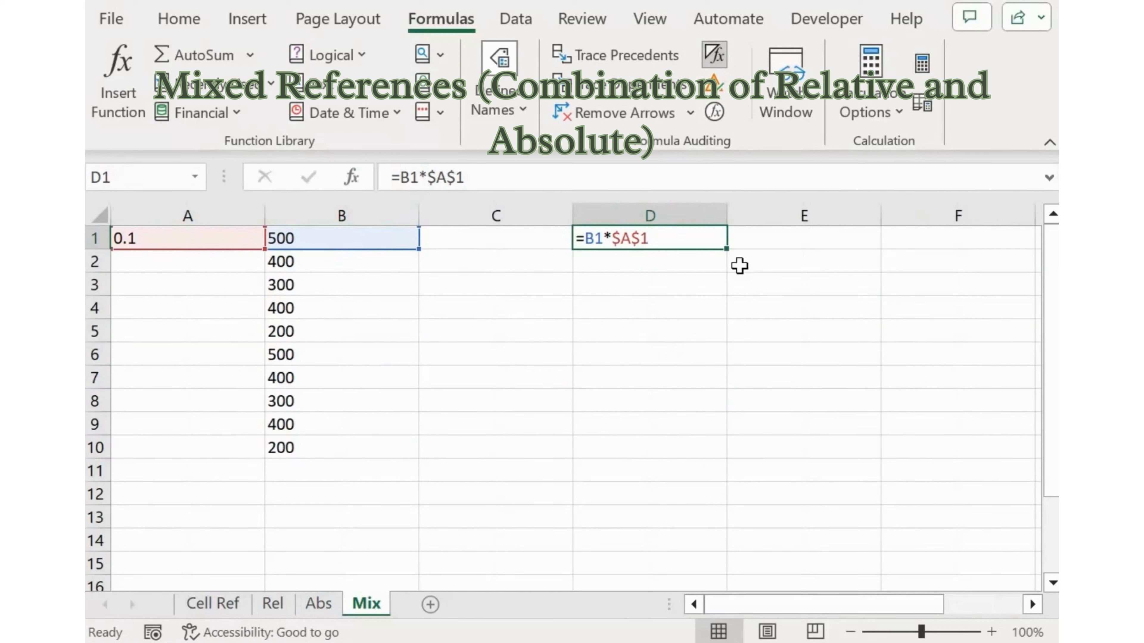
drag(731, 323, 720, 450)
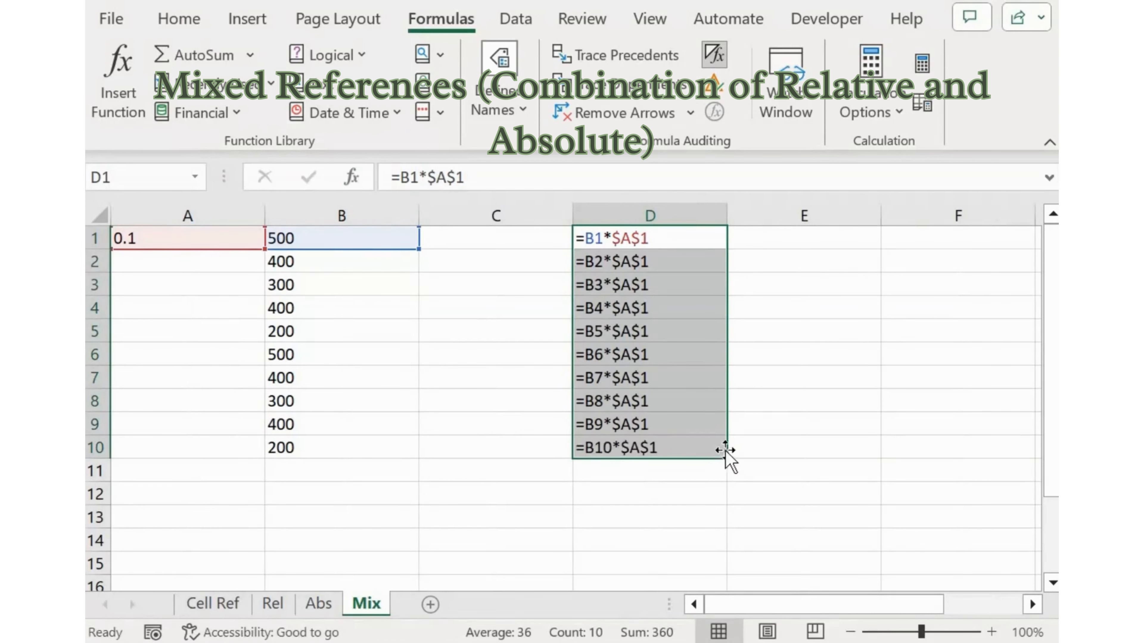